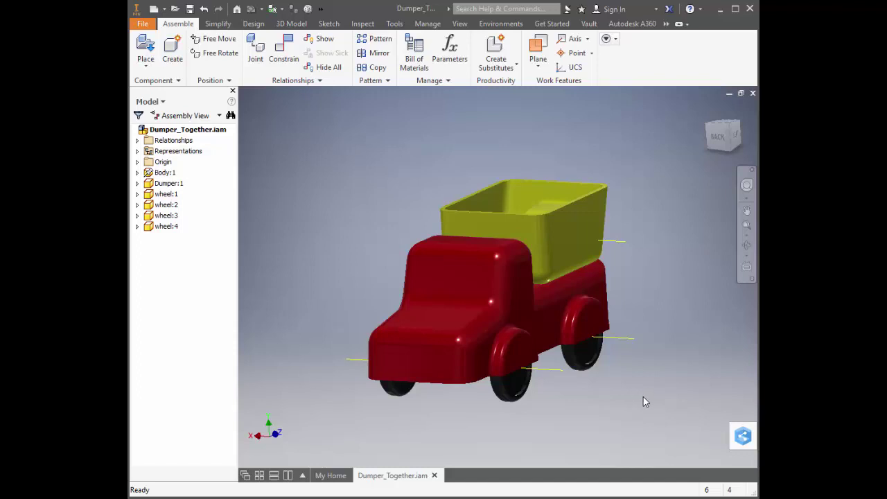
# Step: Orbit around the dump truck assembly, tipping its dumper bed up and back down to inspect it
pyautogui.keyDown('shift'); pyautogui.moveTo(659, 393); pyautogui.dragTo(620, 372, button='middle'); pyautogui.keyUp('shift')
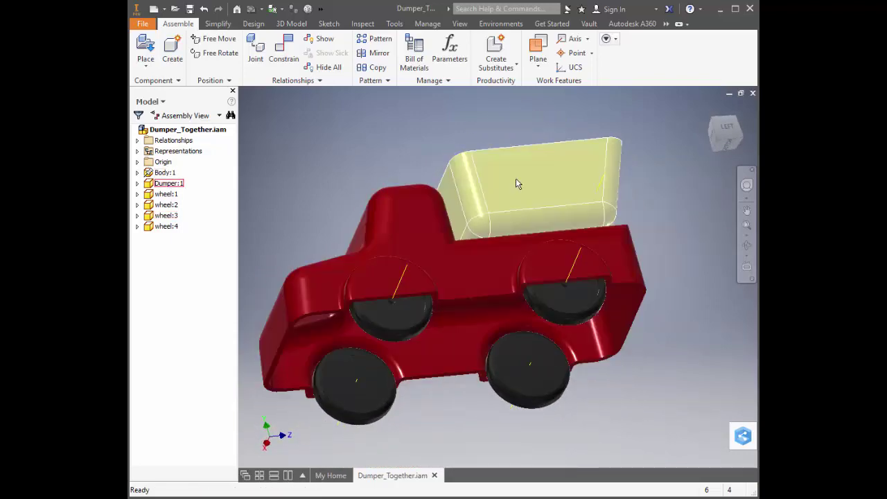
pyautogui.keyDown('shift'); pyautogui.moveTo(644, 405); pyautogui.dragTo(520, 423, button='middle'); pyautogui.keyUp('shift')
pyautogui.moveTo(632, 179); pyautogui.dragTo(574, 220)
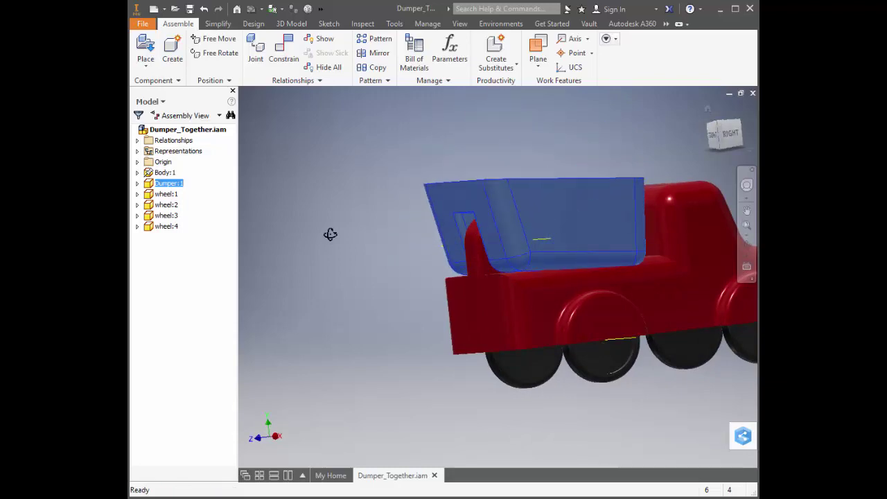
pyautogui.keyDown('shift'); pyautogui.moveTo(331, 234); pyautogui.dragTo(497, 291, button='middle'); pyautogui.keyUp('shift')
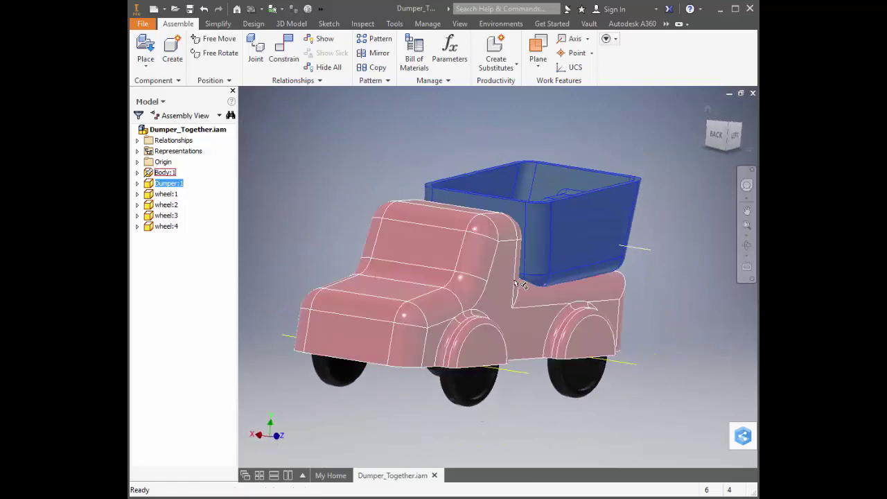
pyautogui.click(368, 165)
pyautogui.moveTo(368, 168)
pyautogui.keyDown('shift'); pyautogui.mouseDown(button='middle')
pyautogui.moveTo(382, 166)
pyautogui.moveTo(363, 182)
pyautogui.moveTo(365, 168)
pyautogui.mouseUp(button='middle'); pyautogui.keyUp('shift')
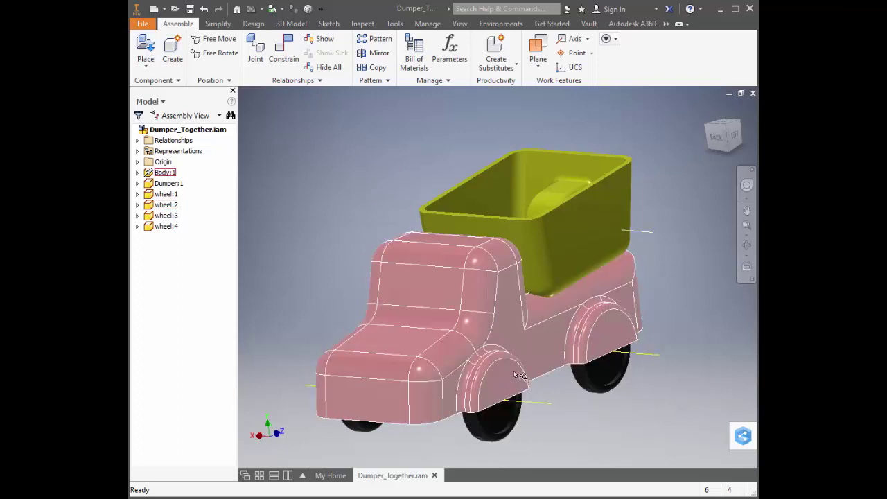
pyautogui.moveTo(546, 244); pyautogui.dragTo(523, 239)
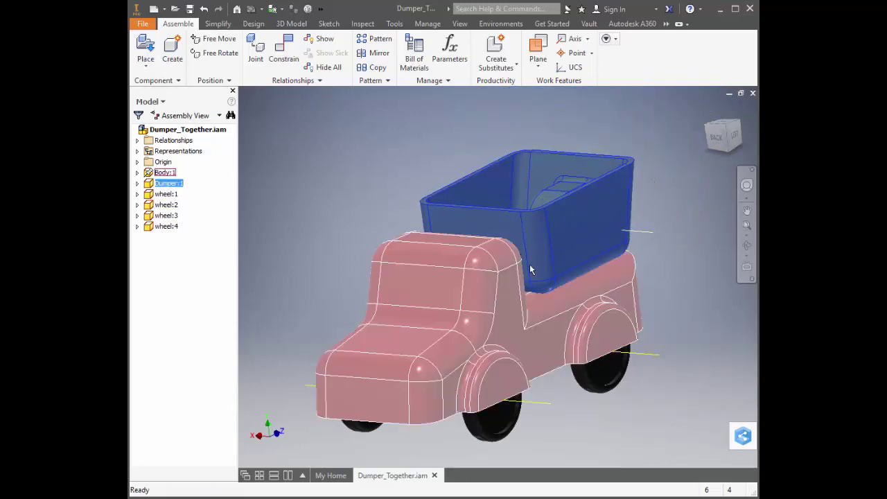
pyautogui.keyDown('shift'); pyautogui.moveTo(388, 263); pyautogui.dragTo(427, 274, button='middle'); pyautogui.keyUp('shift')
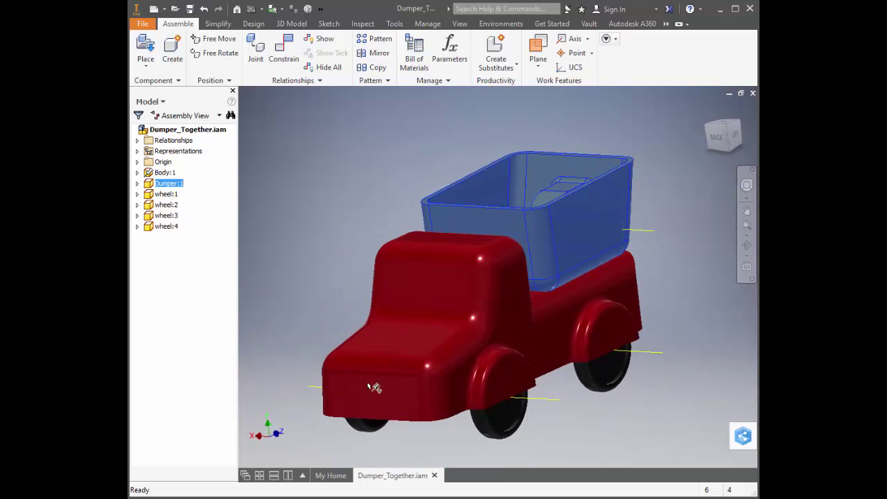
pyautogui.keyDown('shift'); pyautogui.moveTo(516, 293); pyautogui.dragTo(447, 332, button='middle'); pyautogui.keyUp('shift')
pyautogui.keyDown('shift'); pyautogui.moveTo(643, 266); pyautogui.dragTo(622, 263, button='middle'); pyautogui.keyUp('shift')
pyautogui.click(359, 192)
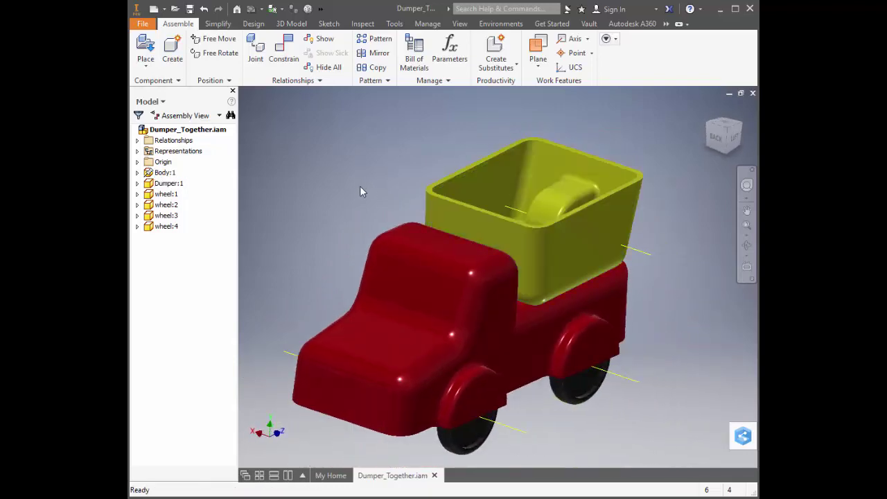
# Step: Create a new assembly file from the default template
pyautogui.click(144, 26)
pyautogui.click(166, 68)
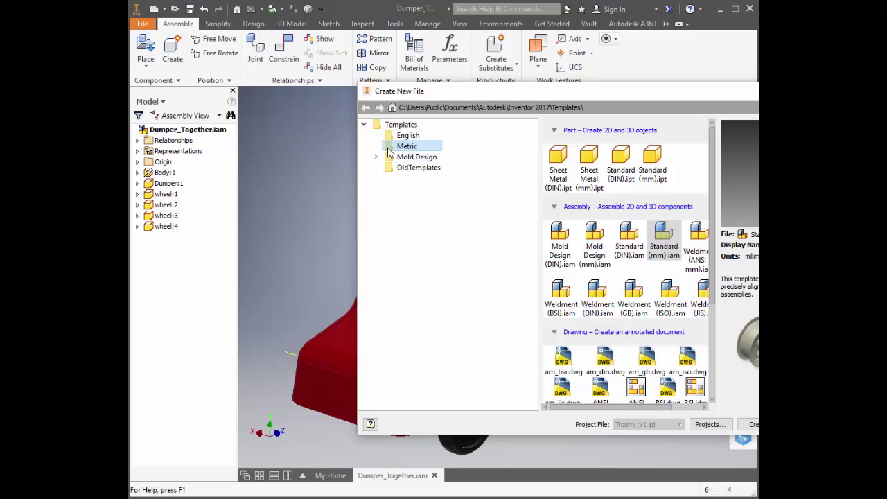
pyautogui.press('Return')
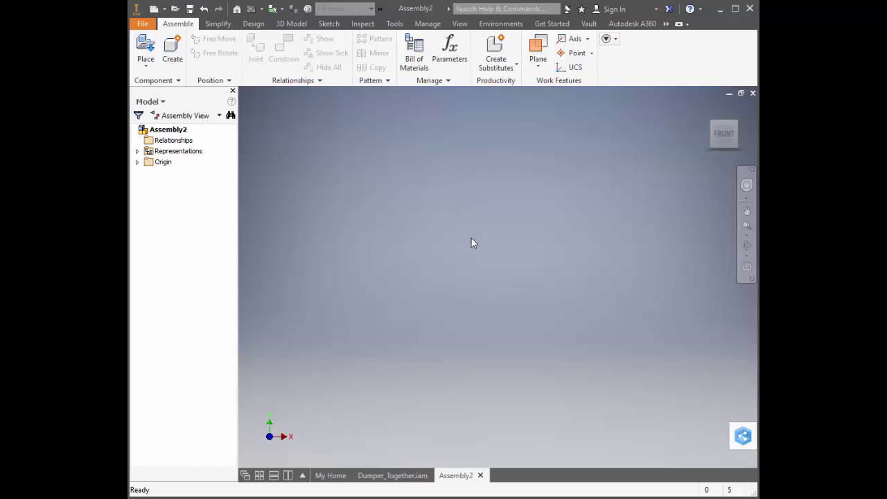
# Step: Create a new part, Part3, from the Standard (mm).ipt template
pyautogui.click(142, 23)
pyautogui.click(160, 67)
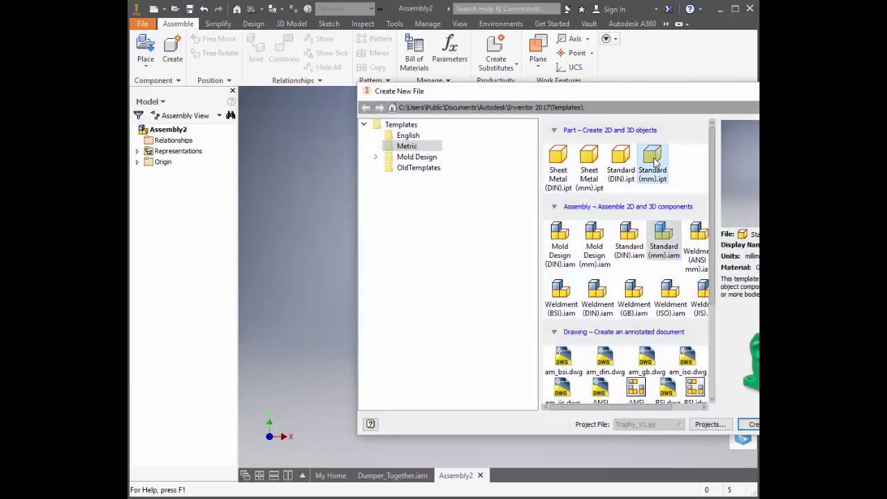
pyautogui.click(655, 161)
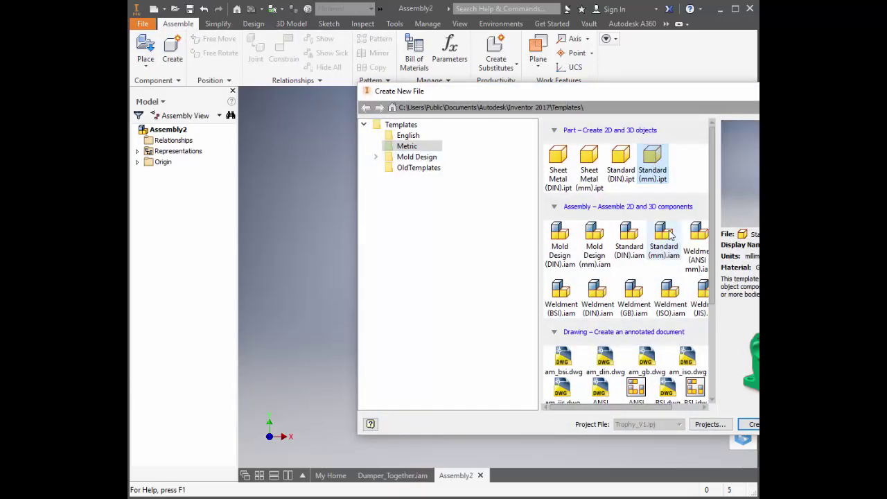
pyautogui.click(752, 424)
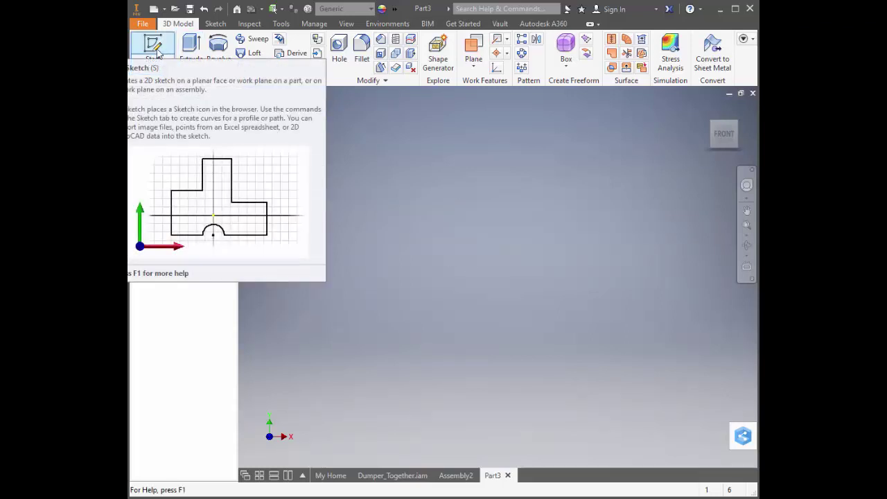
# Step: Start a new 2D sketch on the YZ origin plane from the viewport's marking menu
pyautogui.rightClick(471, 238)
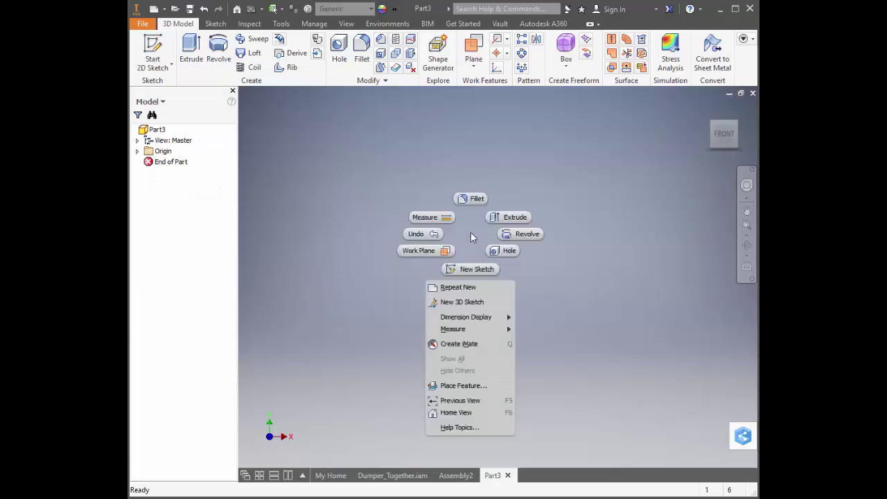
pyautogui.click(472, 270)
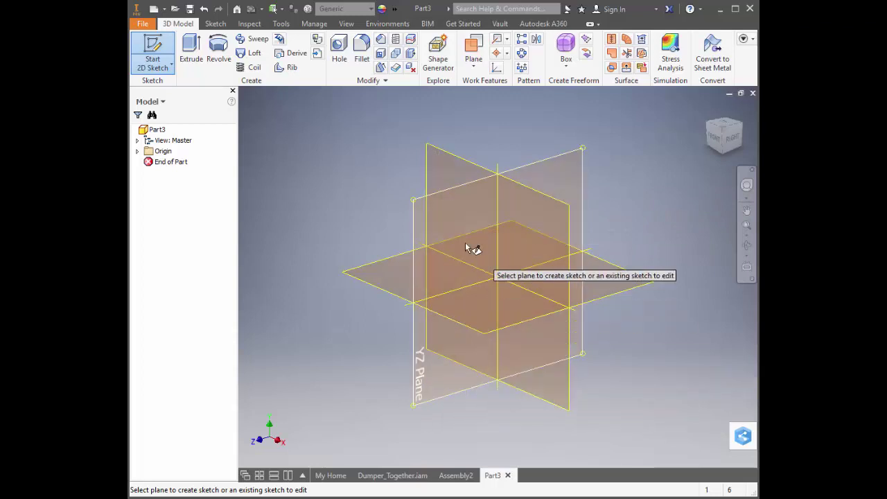
pyautogui.click(420, 216)
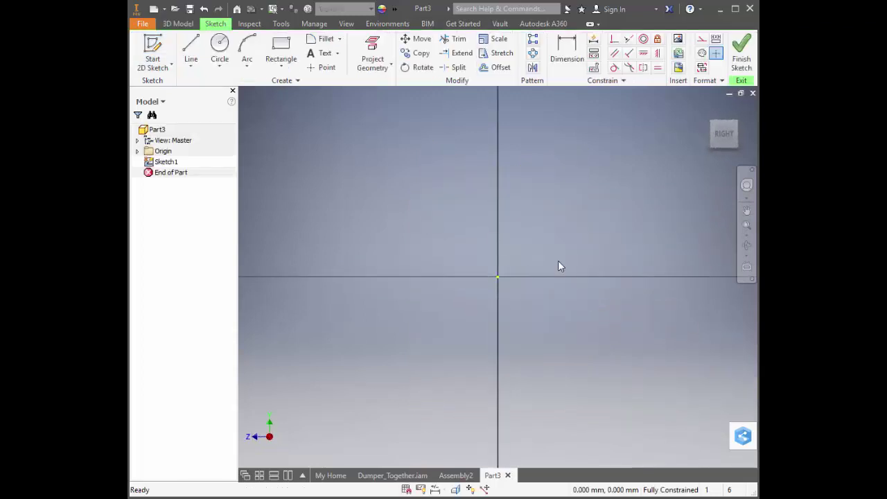
# Step: With the Line tool, draw a 62 mm horizontal line starting at the sketch origin
pyautogui.moveTo(561, 263)
pyautogui.mouseDown(button='middle')
pyautogui.moveTo(535, 313)
pyautogui.moveTo(465, 337)
pyautogui.mouseUp(button='middle')
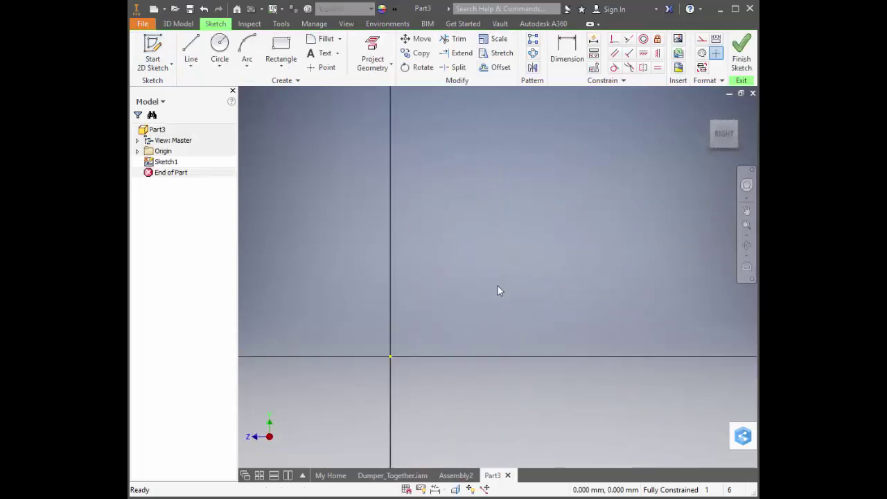
pyautogui.moveTo(498, 287)
pyautogui.mouseDown(button='middle')
pyautogui.moveTo(539, 277)
pyautogui.moveTo(610, 224)
pyautogui.moveTo(505, 228)
pyautogui.moveTo(508, 304)
pyautogui.moveTo(506, 240)
pyautogui.moveTo(614, 337)
pyautogui.moveTo(424, 305)
pyautogui.moveTo(497, 347)
pyautogui.moveTo(465, 264)
pyautogui.mouseUp(button='middle')
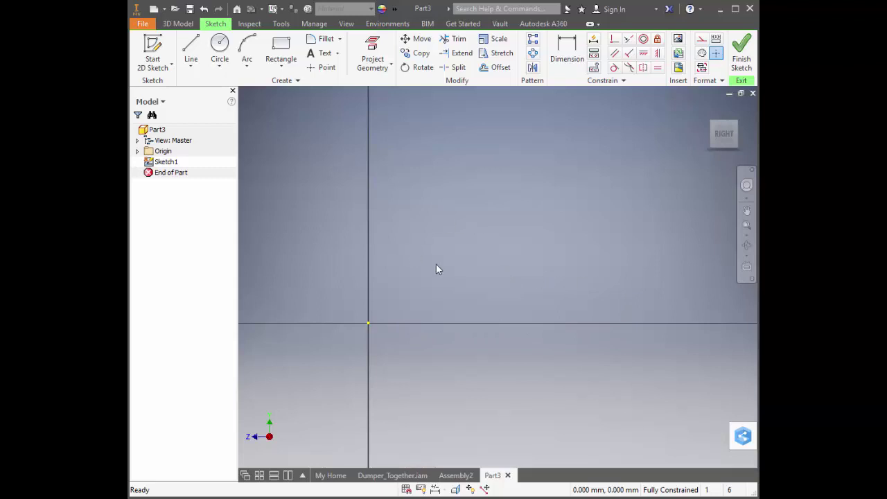
pyautogui.click(191, 49)
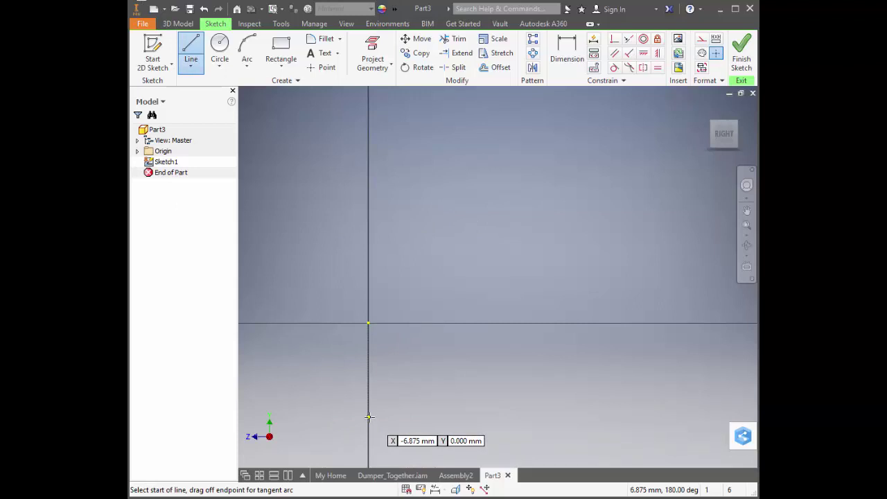
pyautogui.click(368, 323)
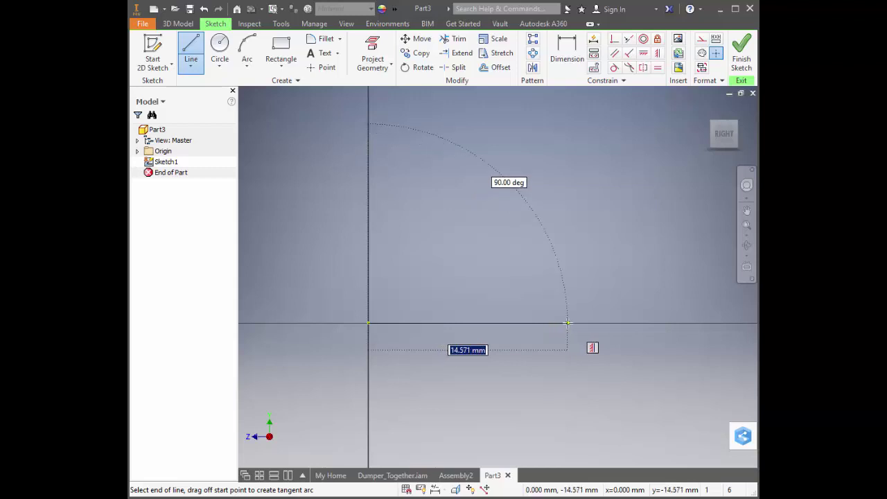
pyautogui.press('Left')
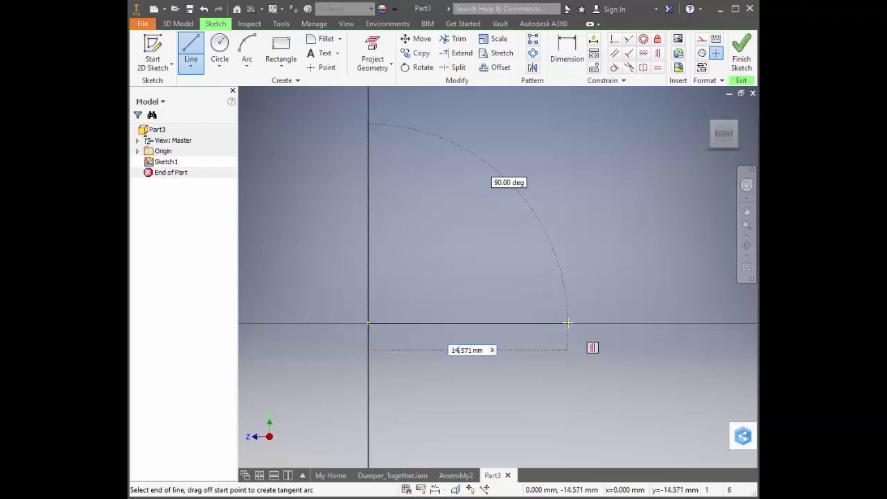
pyautogui.press('Delete')
pyautogui.press('Delete')
pyautogui.press('Delete')
pyautogui.press('Delete')
pyautogui.press('Delete')
pyautogui.press('Delete')
pyautogui.write('62')
pyautogui.press('Return')
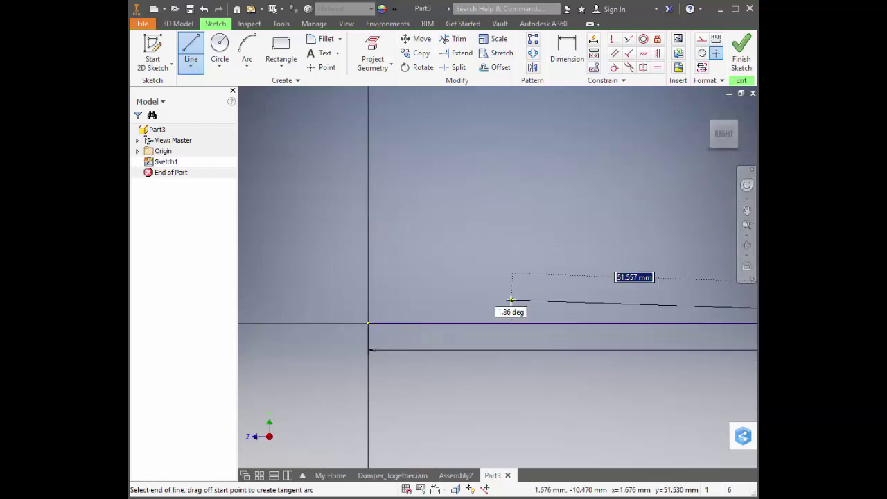
# Step: Continue the profile with 12, 30 and 15 mm lines, then two angled segments
pyautogui.scroll(5, 568, 295)
pyautogui.moveTo(595, 293); pyautogui.dragTo(531, 343, button='middle')
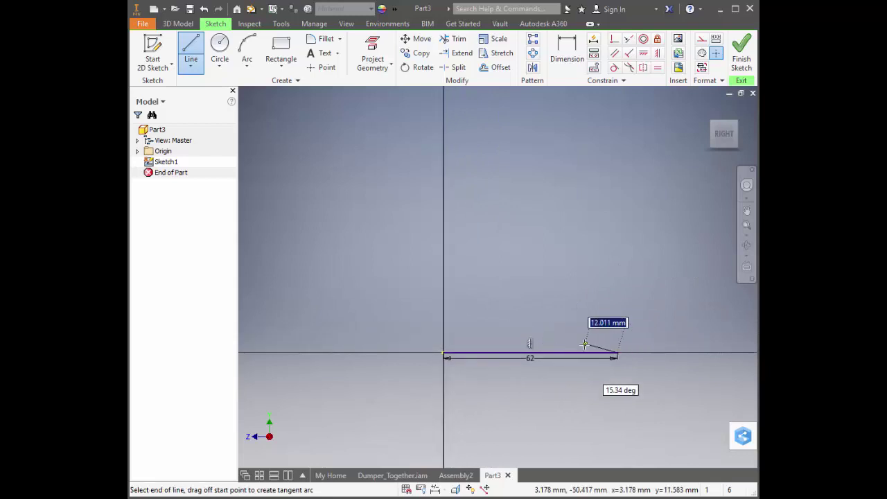
pyautogui.scroll(-3, 559, 338)
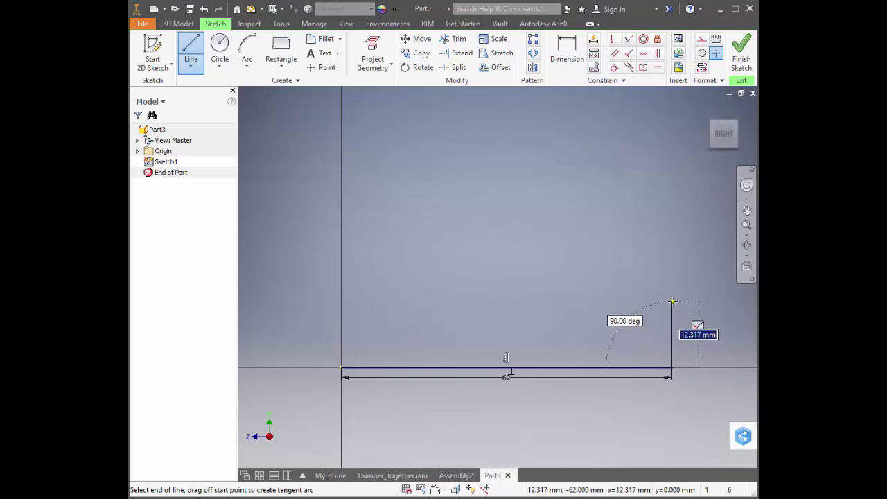
pyautogui.write('12')
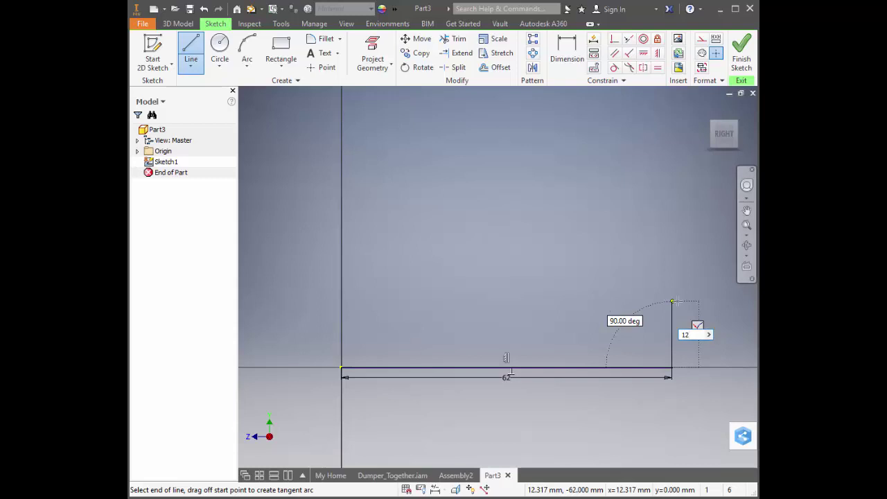
pyautogui.press('Return')
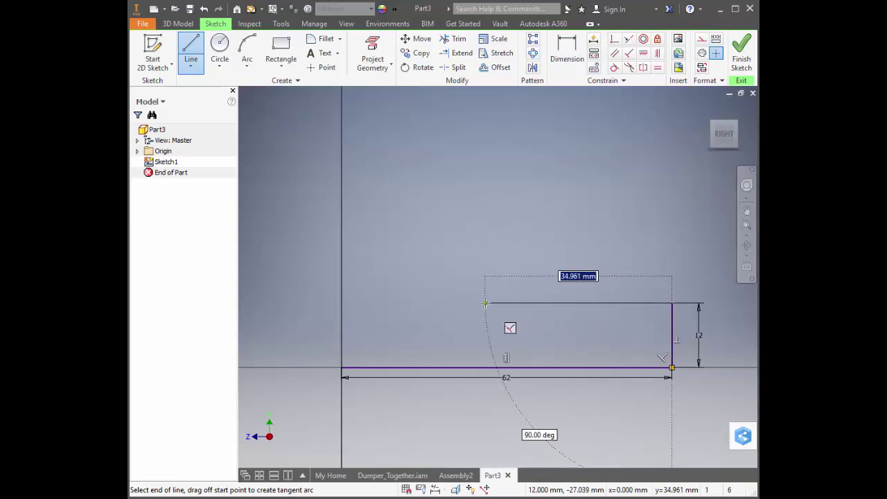
pyautogui.write('30')
pyautogui.press('Return')
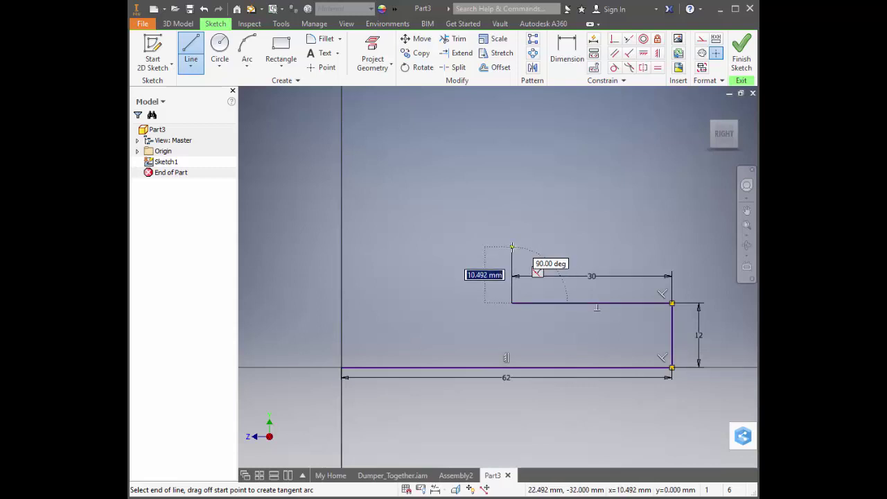
pyautogui.write('15')
pyautogui.press('Return')
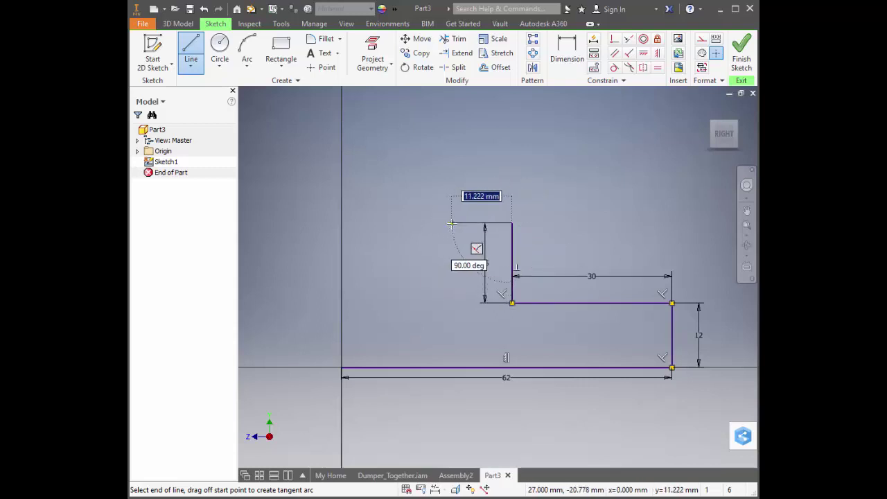
pyautogui.click(419, 288)
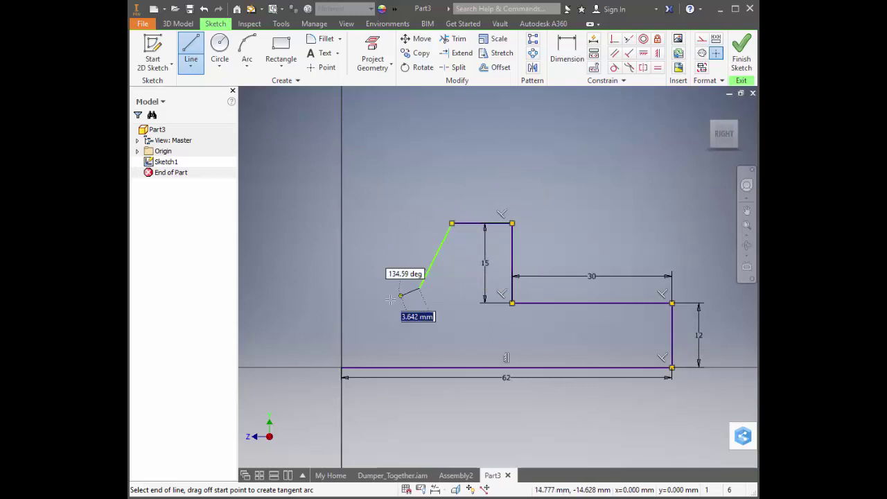
pyautogui.click(352, 296)
# Step: Close the profile back at the origin, end the Line tool and finish Sketch1
pyautogui.click(342, 367)
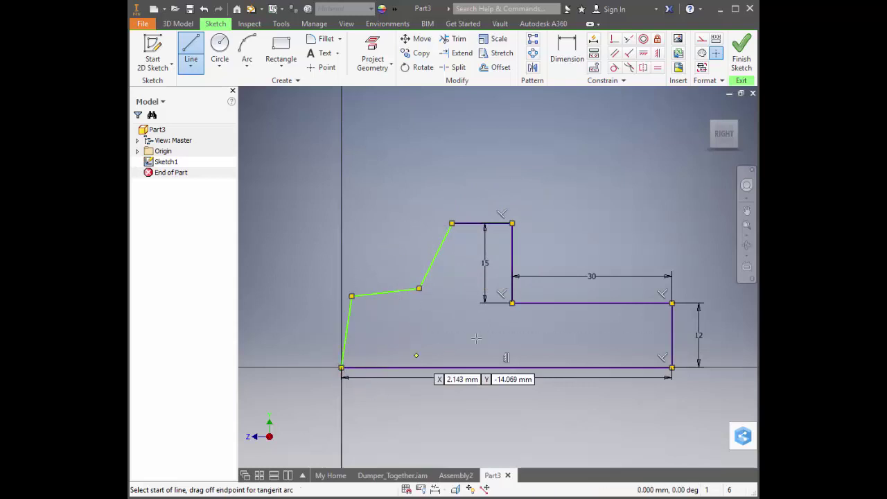
pyautogui.rightClick(360, 177)
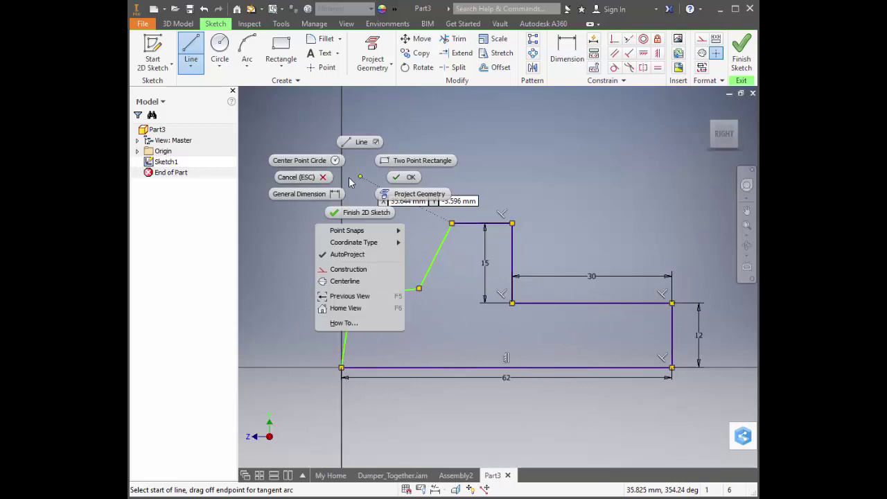
pyautogui.click(309, 178)
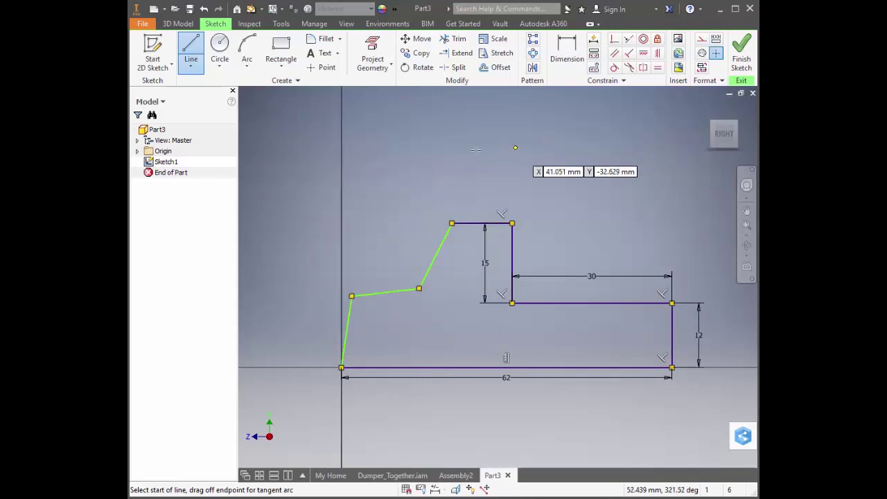
pyautogui.rightClick(433, 172)
pyautogui.click(369, 171)
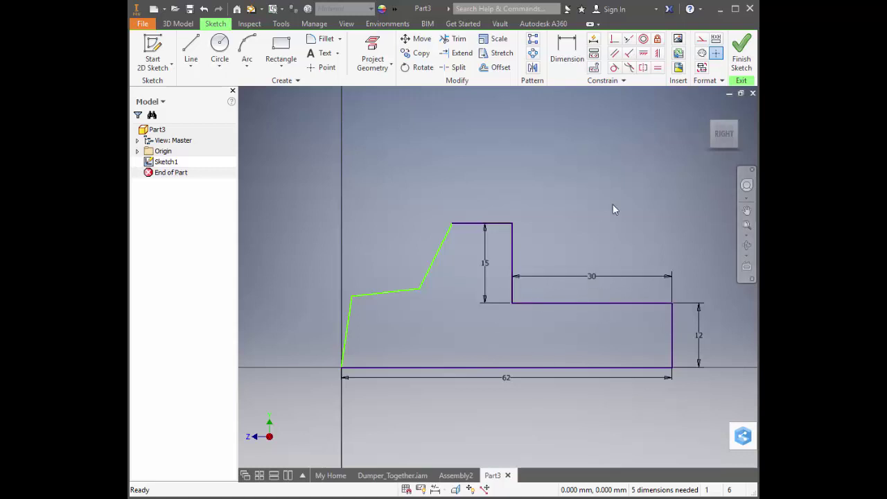
pyautogui.click(743, 47)
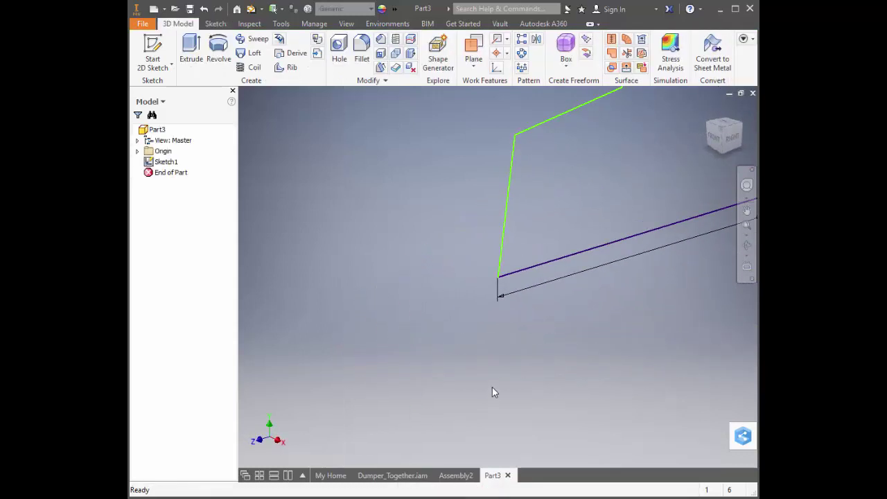
pyautogui.moveTo(623, 378)
pyautogui.mouseDown(button='middle')
pyautogui.moveTo(501, 379)
pyautogui.moveTo(519, 390)
pyautogui.mouseUp(button='middle')
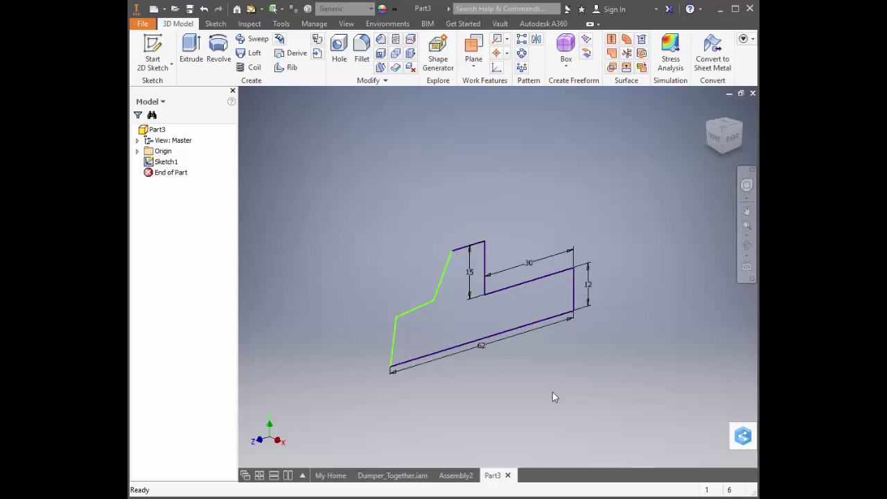
pyautogui.rightClick(609, 372)
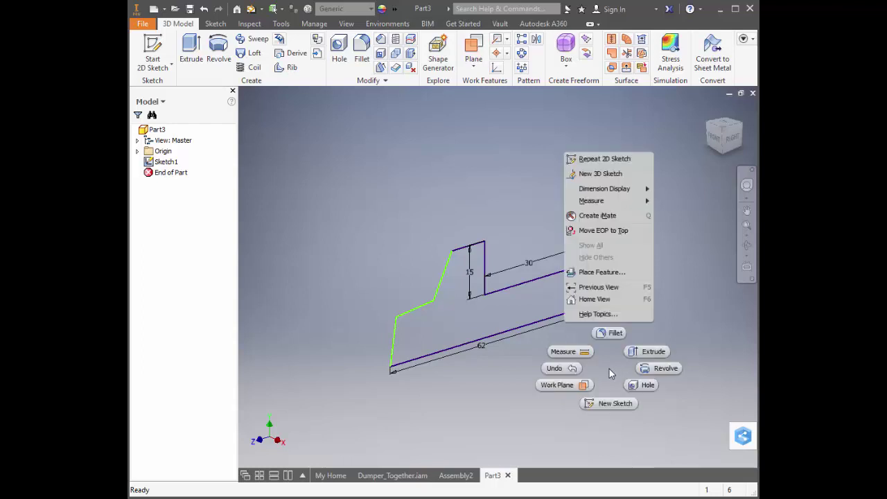
pyautogui.click(649, 352)
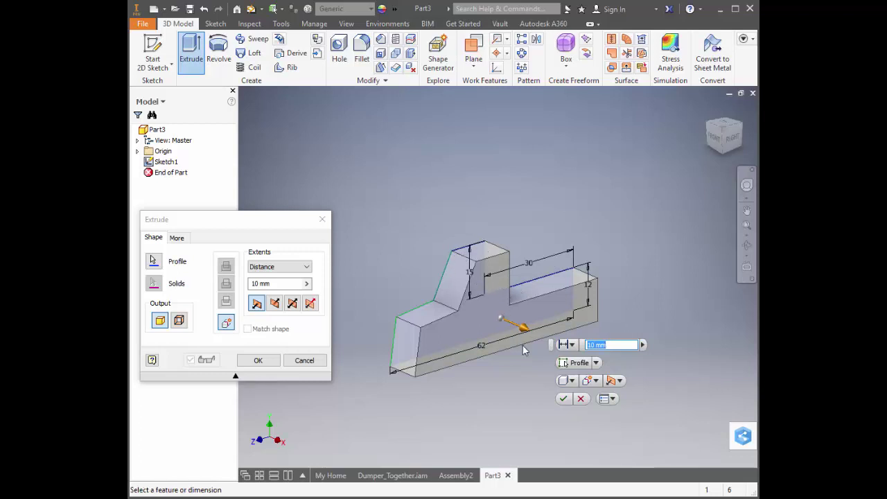
pyautogui.click(582, 400)
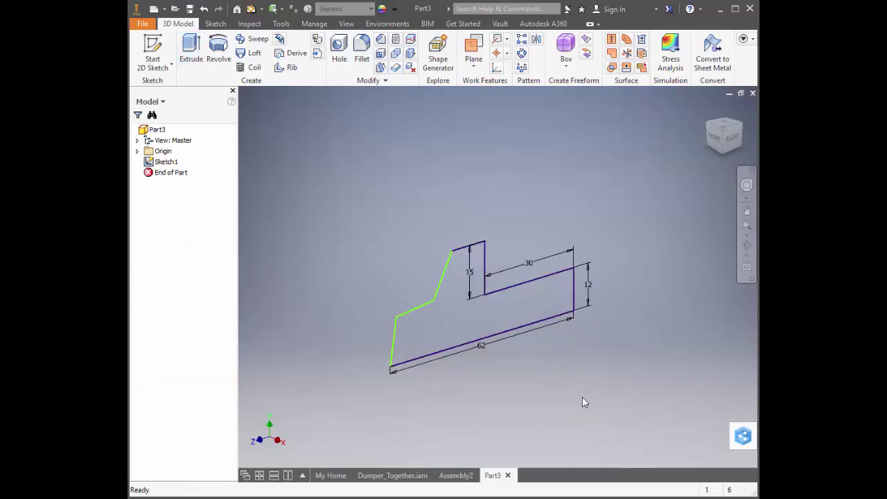
pyautogui.click(735, 141)
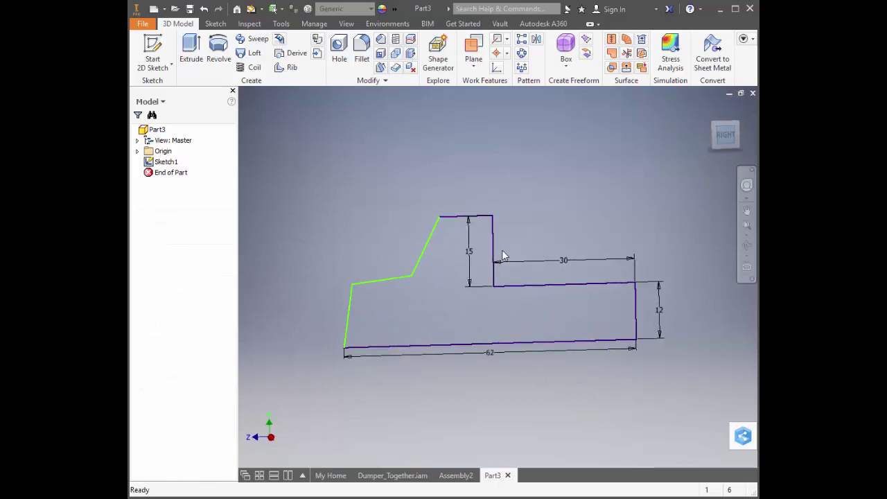
pyautogui.click(476, 204)
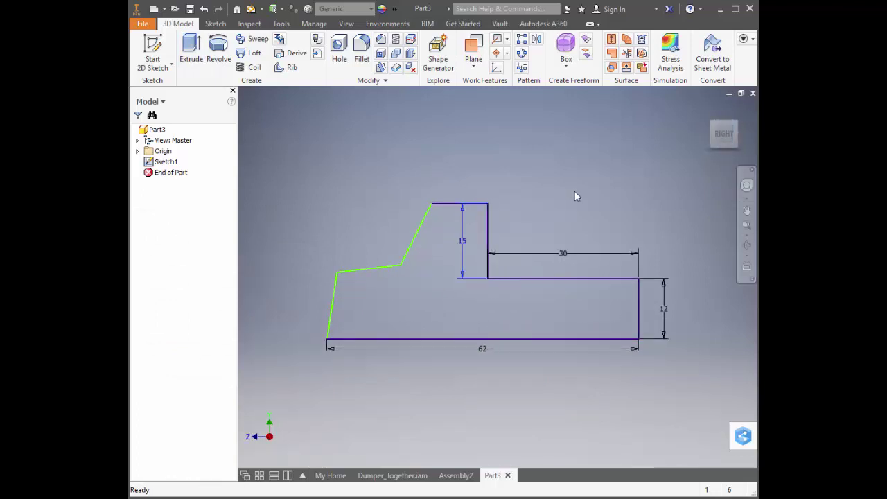
pyautogui.click(440, 204)
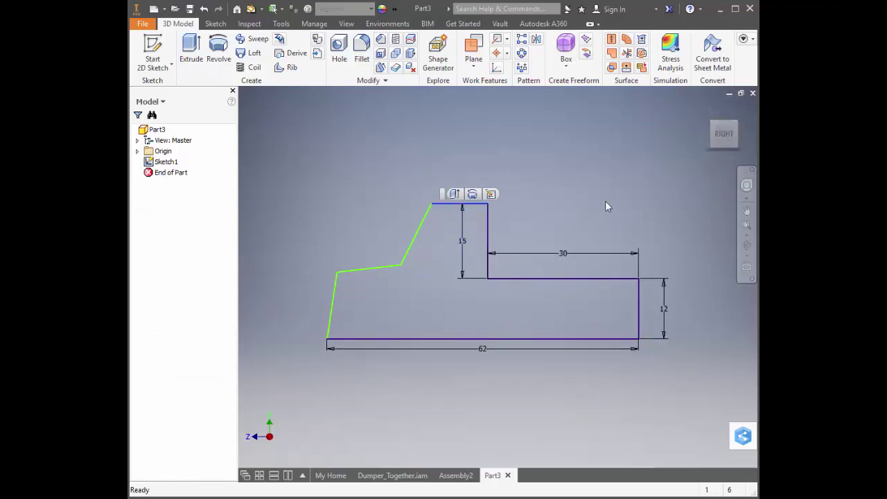
pyautogui.click(423, 170)
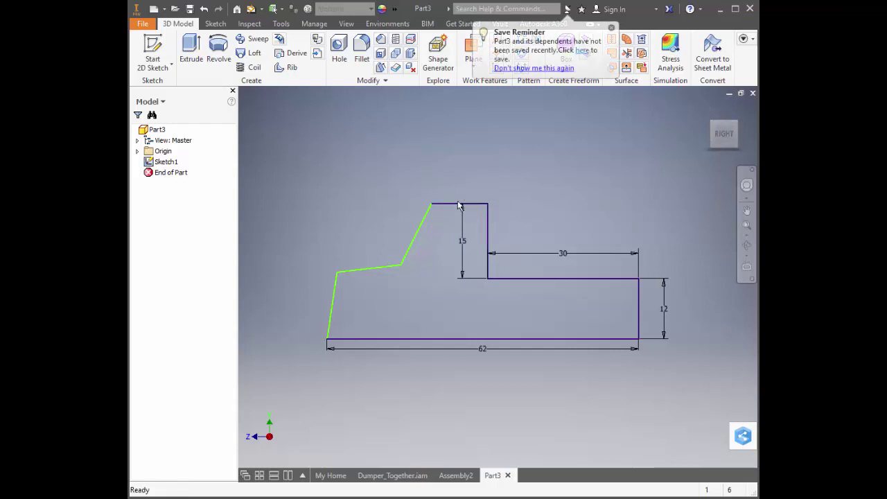
pyautogui.click(452, 205)
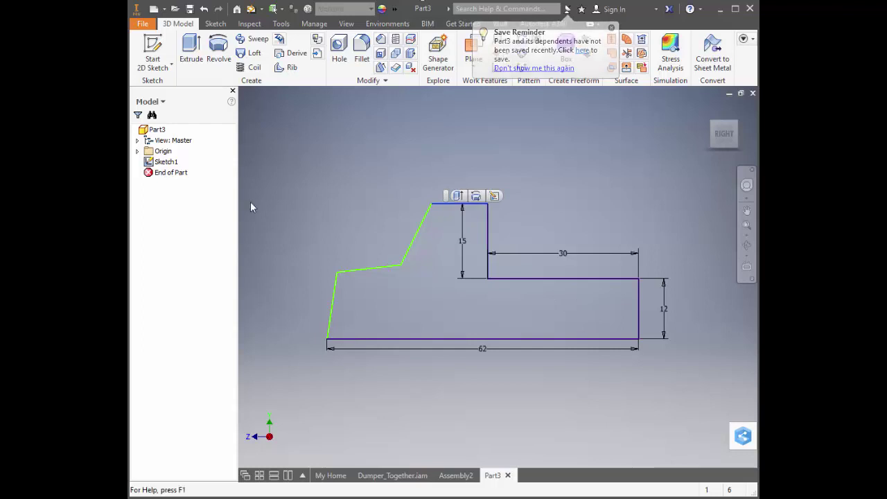
# Step: Undo back into Sketch1, delete the raised section's short top edge, and finish the sketch
pyautogui.rightClick(370, 220)
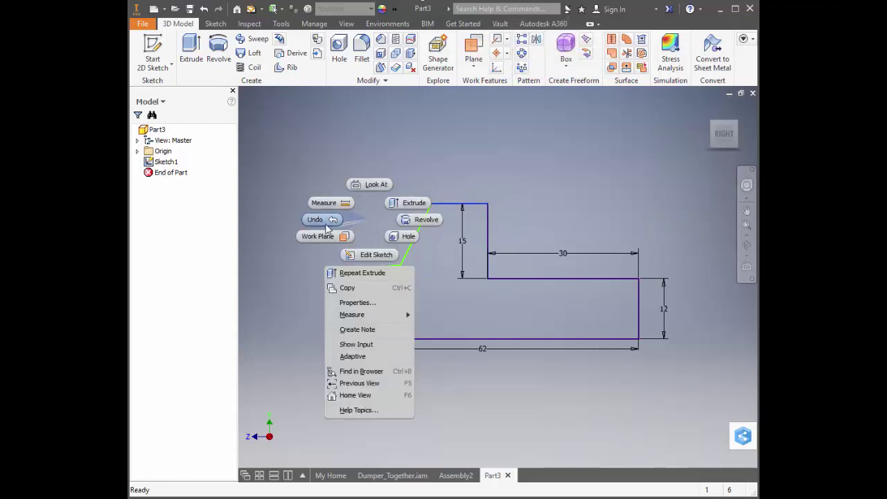
pyautogui.click(329, 220)
pyautogui.click(458, 205)
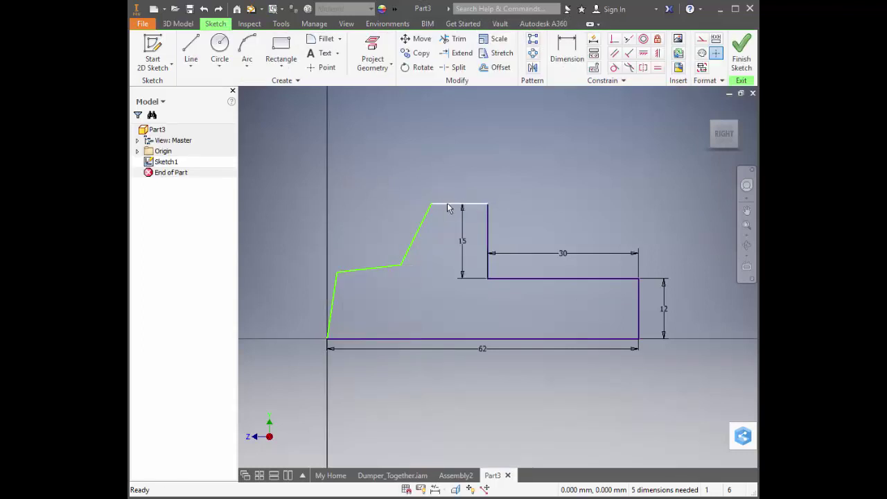
pyautogui.press('Delete')
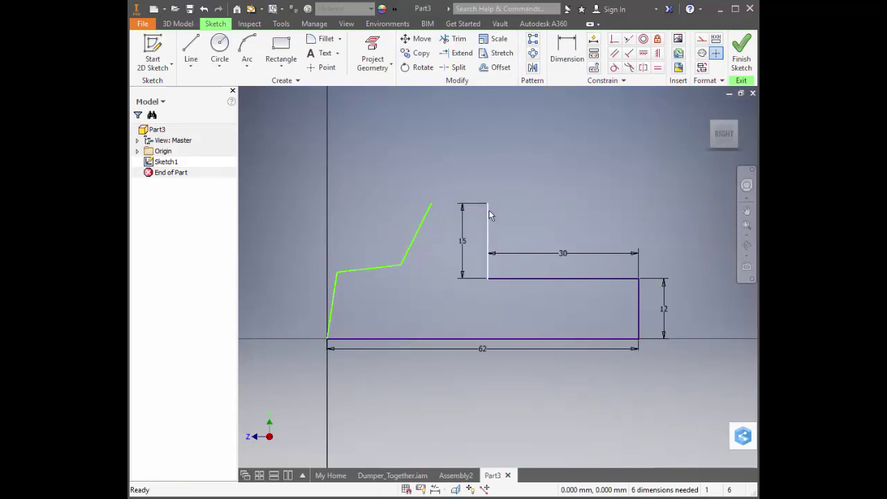
pyautogui.click(742, 50)
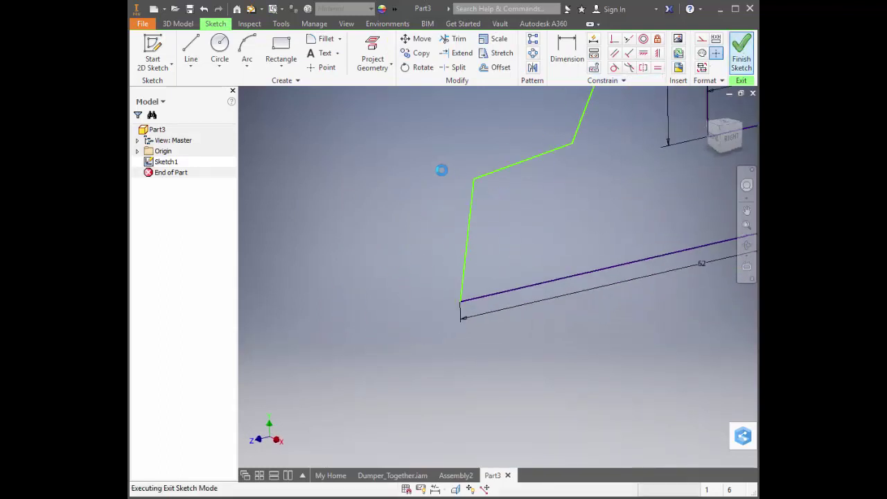
pyautogui.moveTo(535, 163); pyautogui.dragTo(486, 231, button='middle')
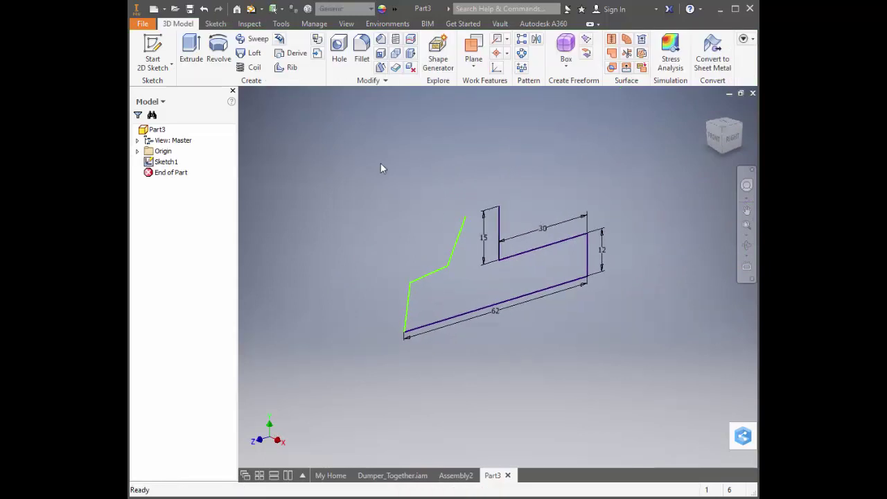
pyautogui.rightClick(378, 167)
pyautogui.click(422, 144)
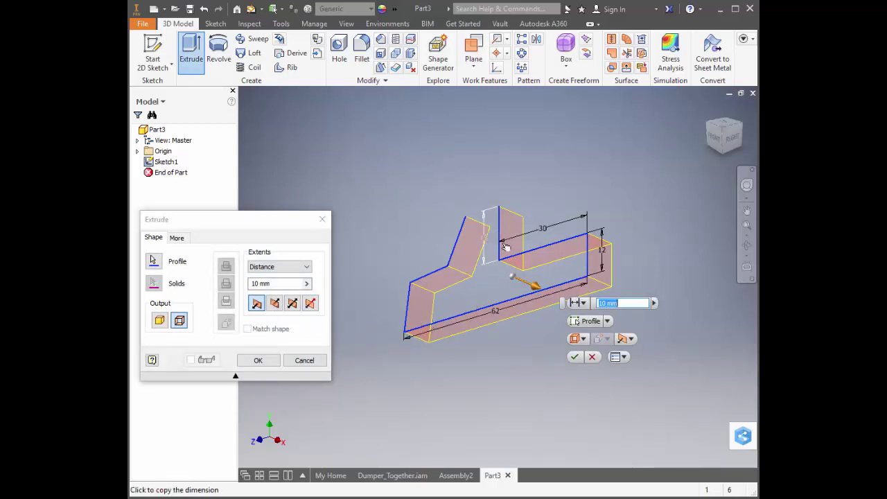
pyautogui.click(592, 357)
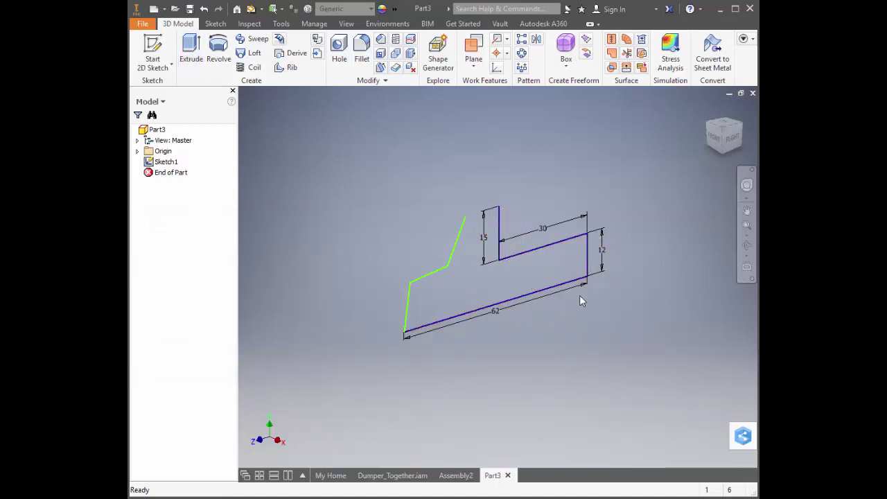
# Step: Reopen Sketch1 and draw a horizontal top line from the sloped edge's upper end
pyautogui.rightClick(169, 161)
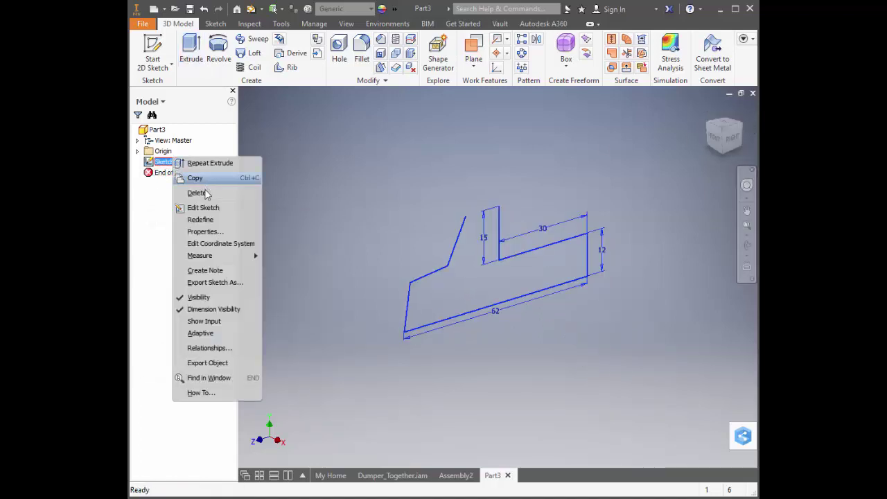
pyautogui.click(203, 207)
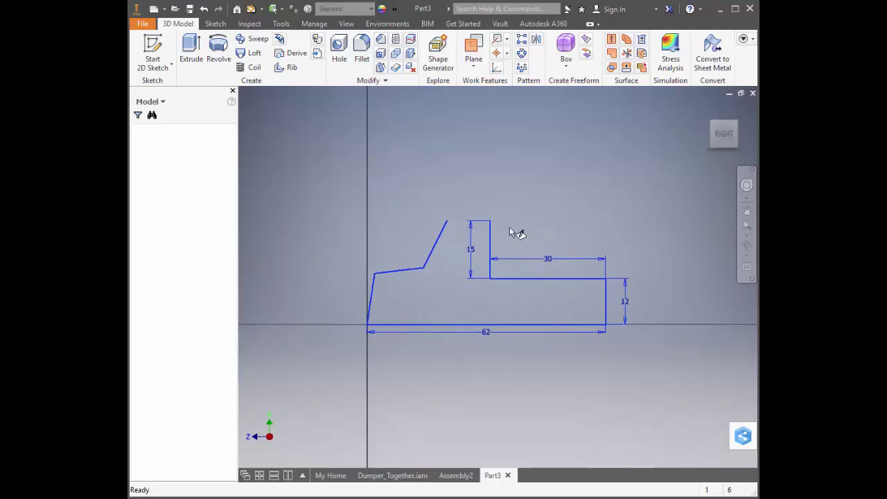
pyautogui.click(190, 51)
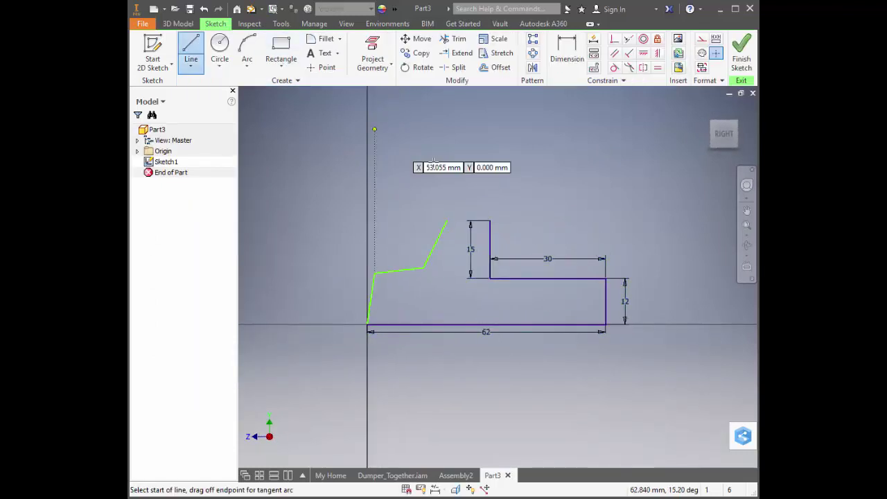
pyautogui.click(446, 221)
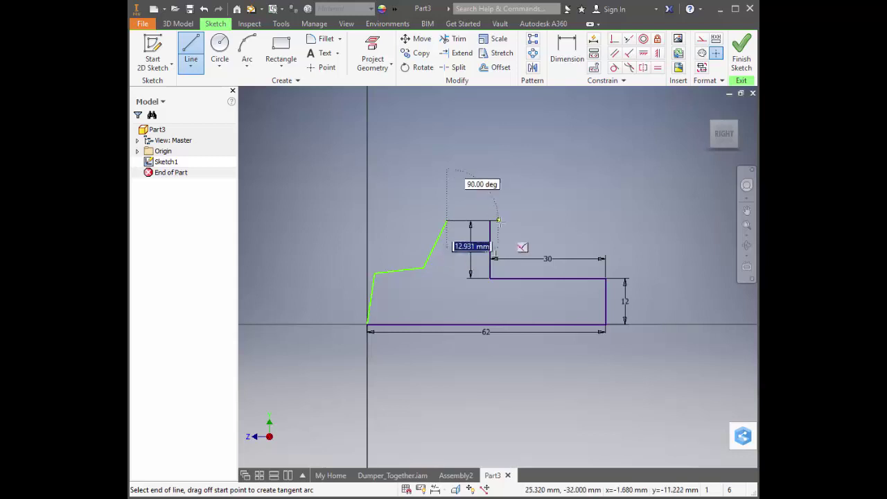
pyautogui.rightClick(519, 108)
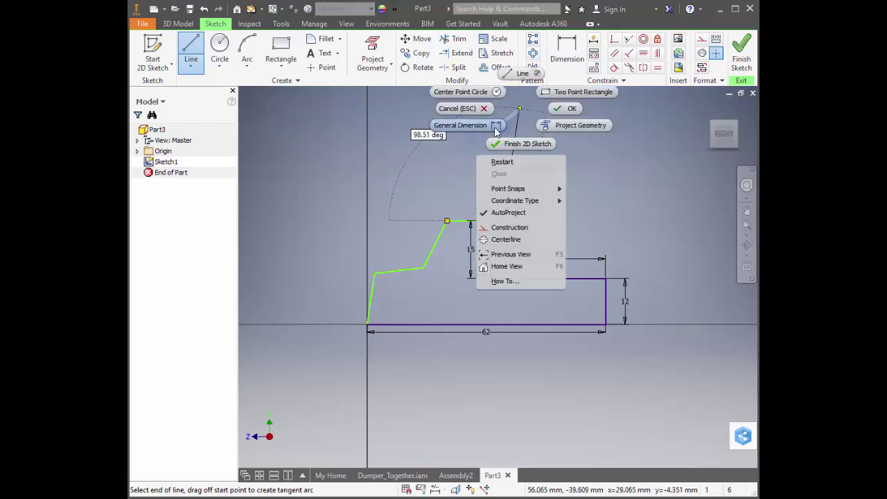
pyautogui.press('Escape')
pyautogui.scroll(-3, 519, 216)
pyautogui.scroll(8, 518, 213)
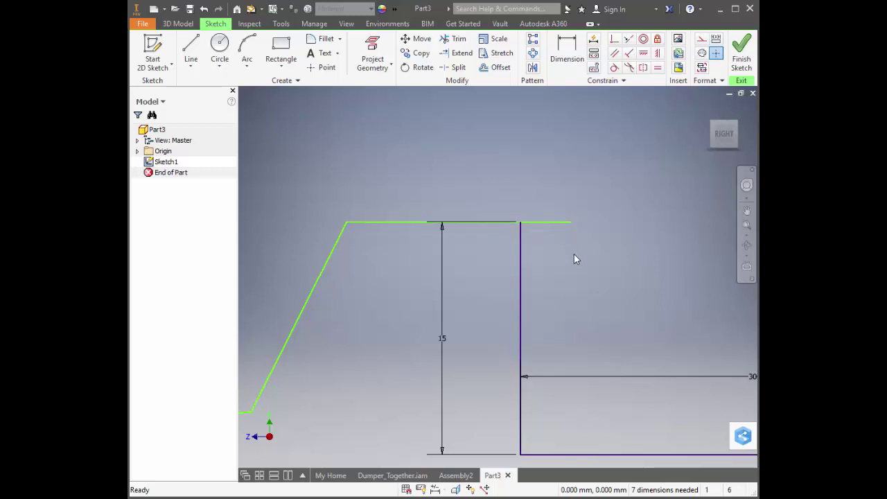
# Step: Trim the top line's overhang past the 15 mm edge and draw a short diagonal near the corner
pyautogui.click(452, 40)
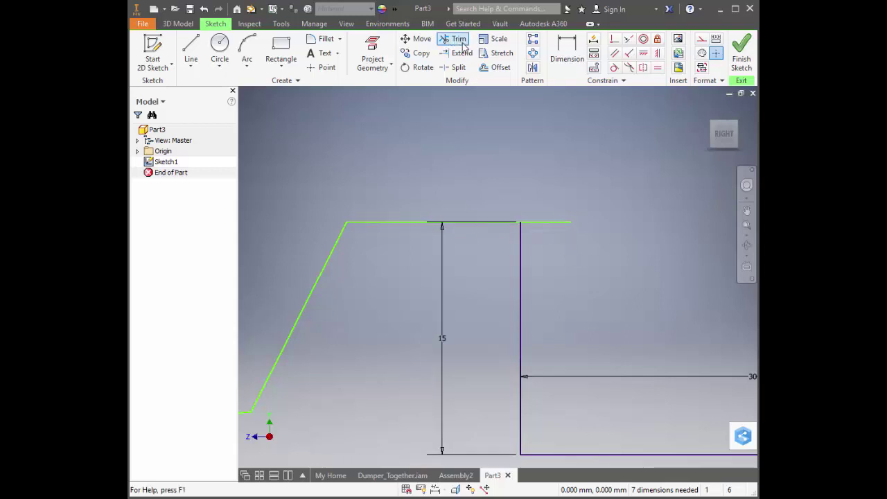
pyautogui.click(542, 223)
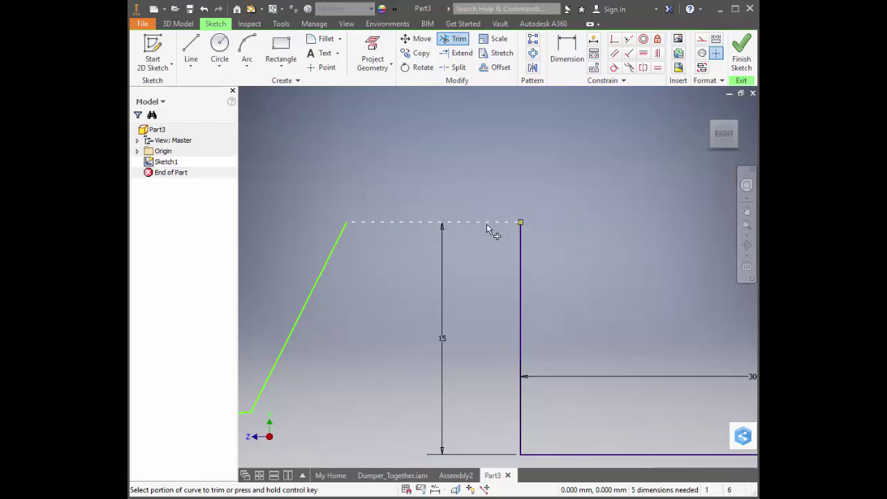
pyautogui.click(190, 50)
pyautogui.click(501, 258)
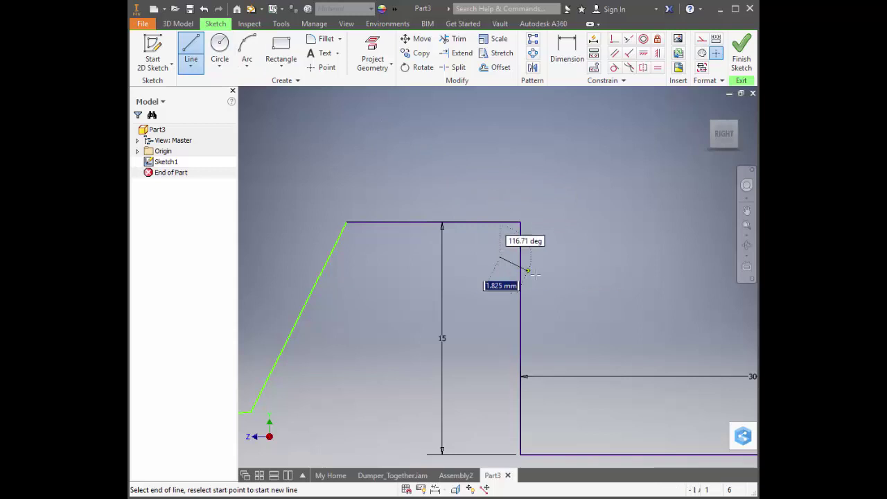
pyautogui.click(554, 283)
pyautogui.rightClick(519, 174)
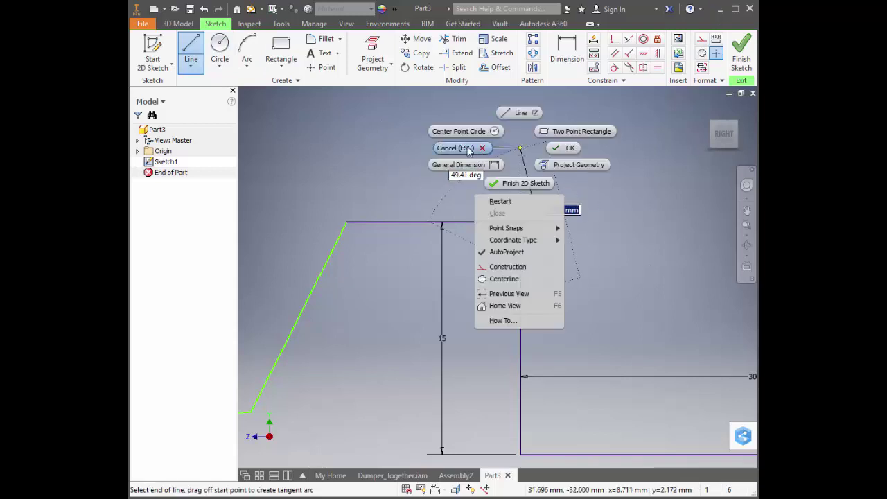
pyautogui.click(565, 147)
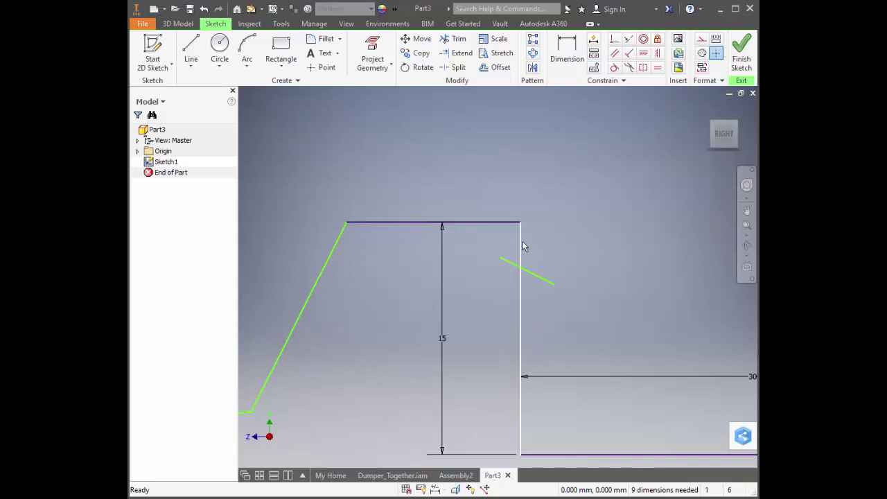
# Step: Trim away the stray diagonal segment and reframe the whole profile
pyautogui.click(456, 38)
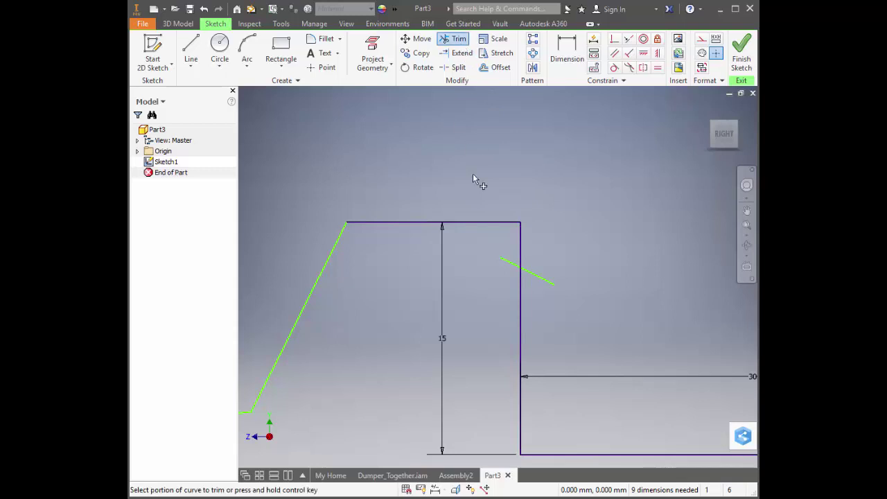
pyautogui.click(539, 280)
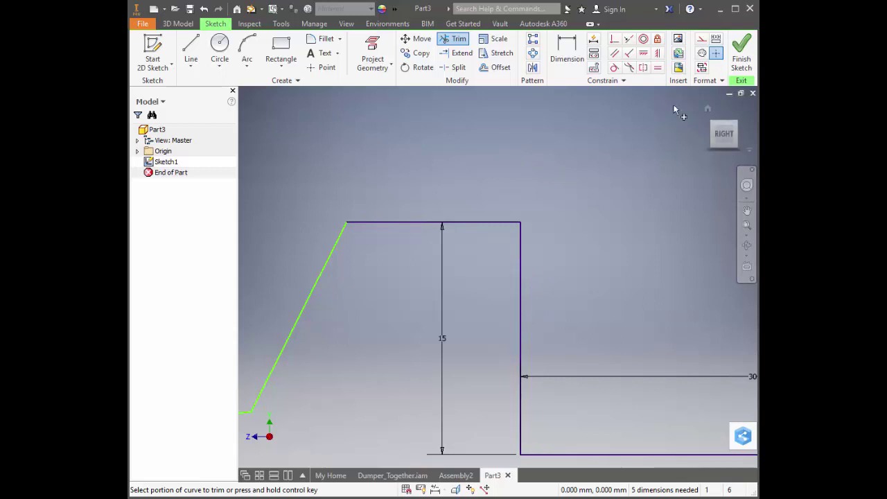
pyautogui.scroll(5, 635, 228)
pyautogui.moveTo(619, 230); pyautogui.dragTo(531, 228, button='middle')
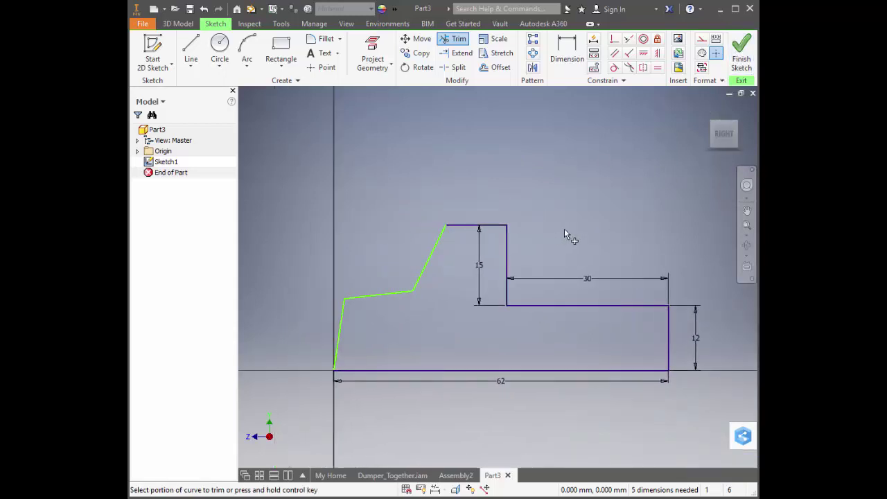
pyautogui.click(454, 39)
# Step: Finish the sketch and extrude the profile 12.5 mm into the solid Extrusion1
pyautogui.click(742, 52)
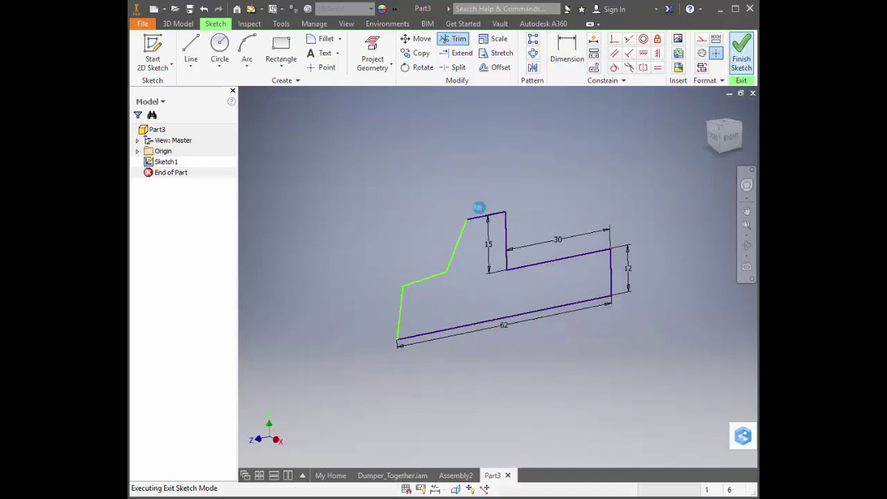
pyautogui.moveTo(478, 179)
pyautogui.mouseDown(button='middle')
pyautogui.moveTo(478, 220)
pyautogui.moveTo(508, 227)
pyautogui.mouseUp(button='middle')
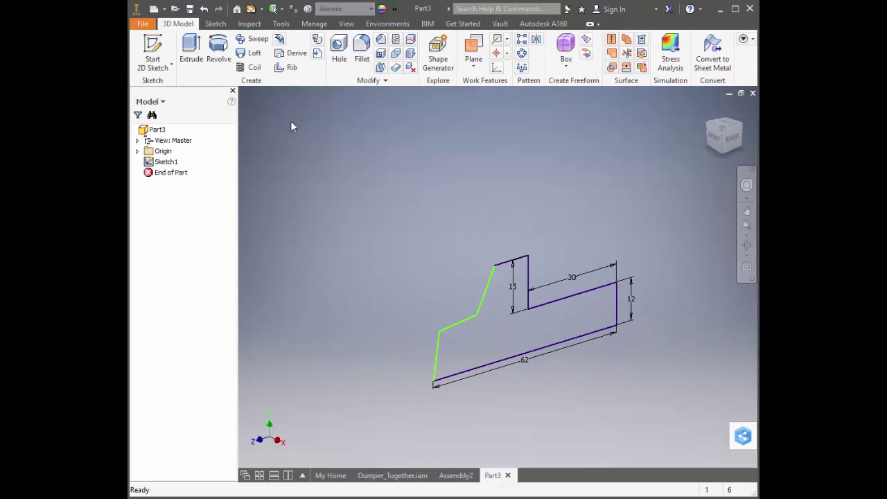
pyautogui.rightClick(460, 165)
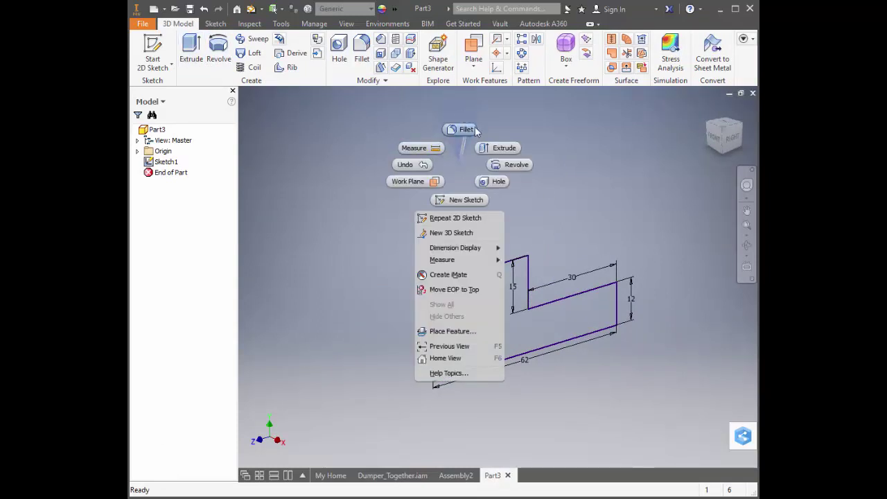
pyautogui.click(504, 149)
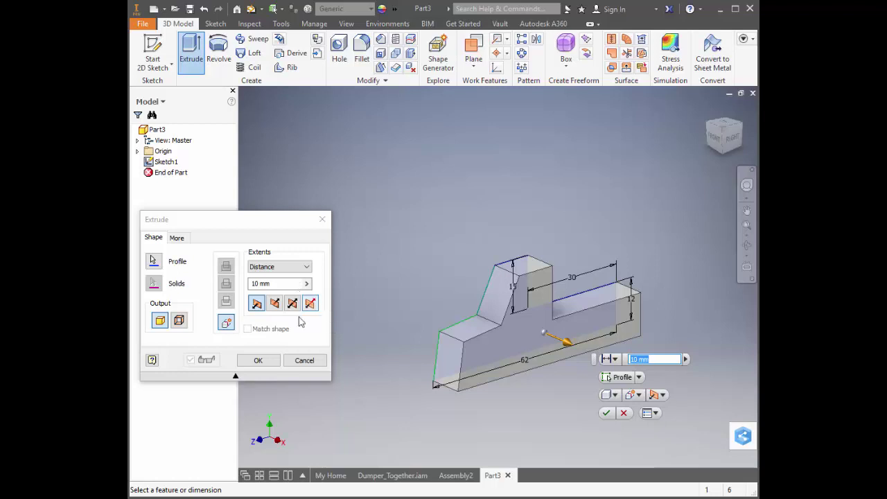
pyautogui.doubleClick(258, 282)
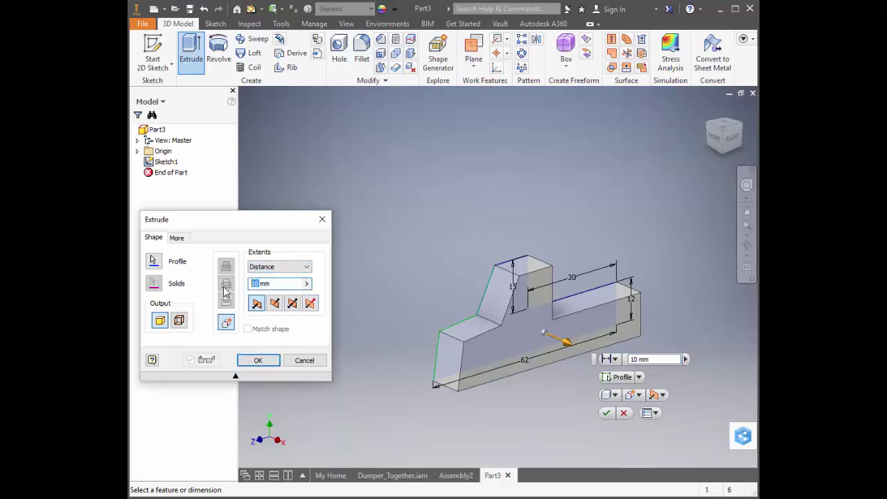
pyautogui.write('12.5')
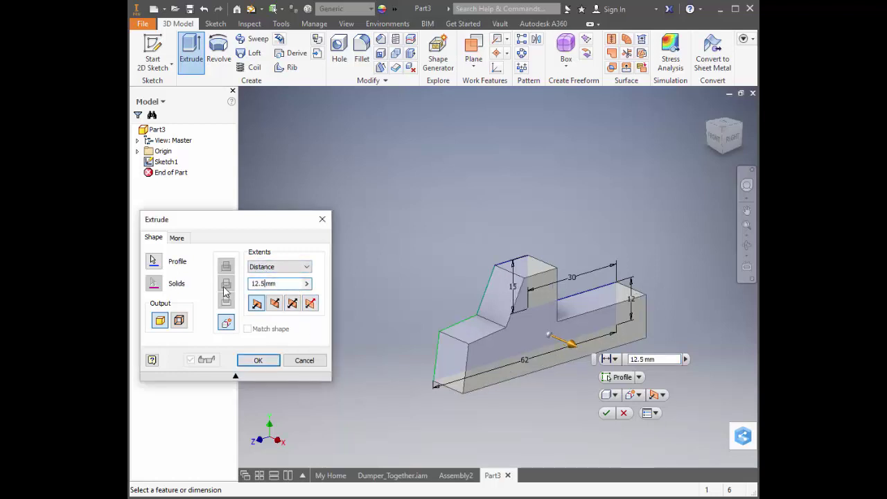
pyautogui.click(611, 413)
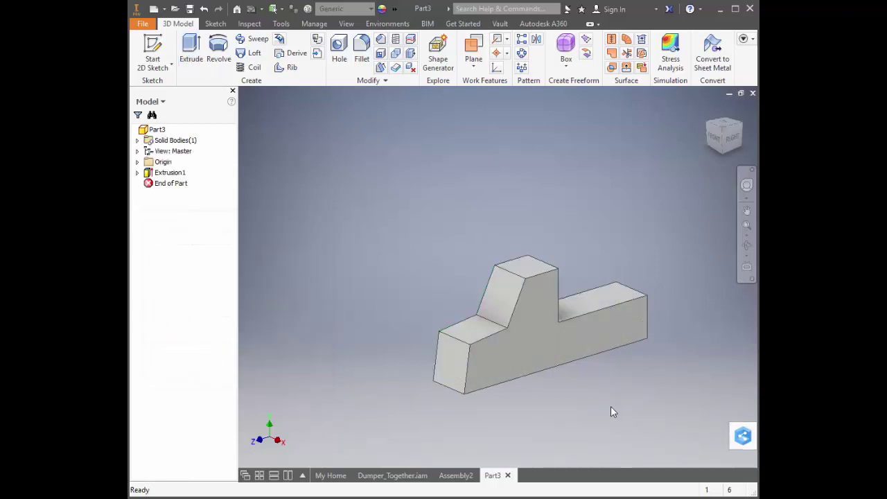
# Step: Create an empty Sketch2 on the XY origin plane, exit it, and select the body's side face
pyautogui.moveTo(610, 406); pyautogui.dragTo(609, 418, button='middle')
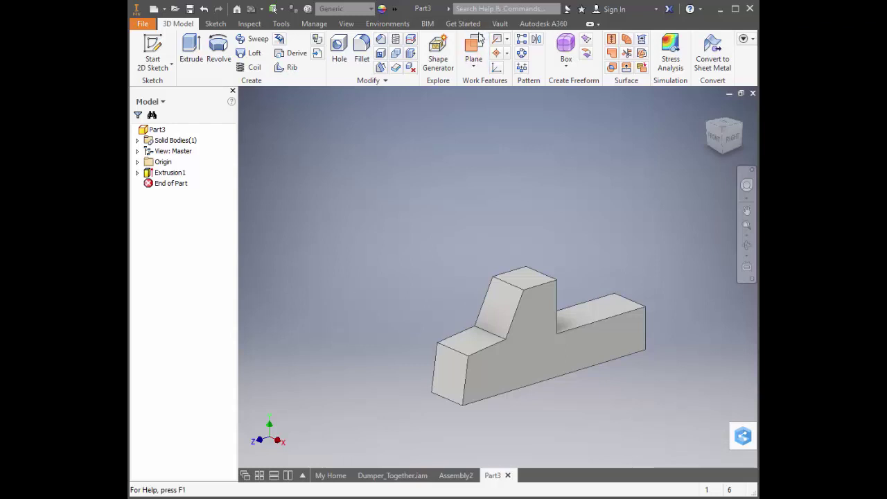
pyautogui.click(138, 163)
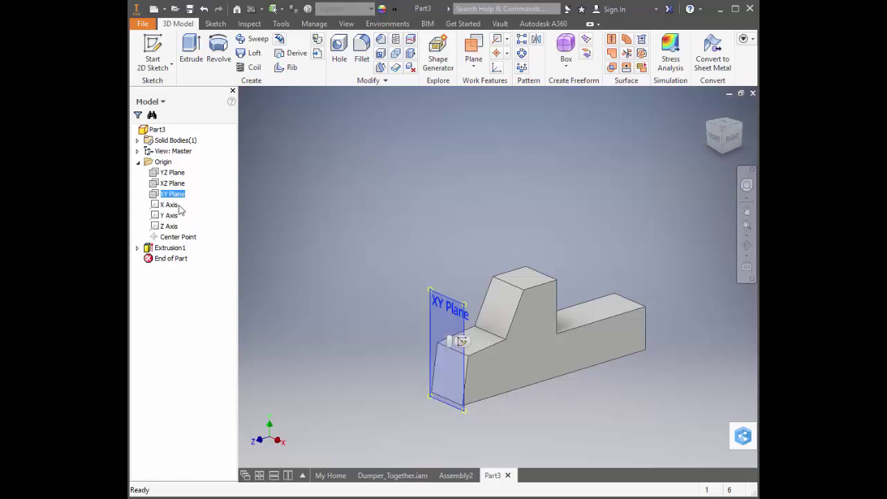
pyautogui.rightClick(413, 176)
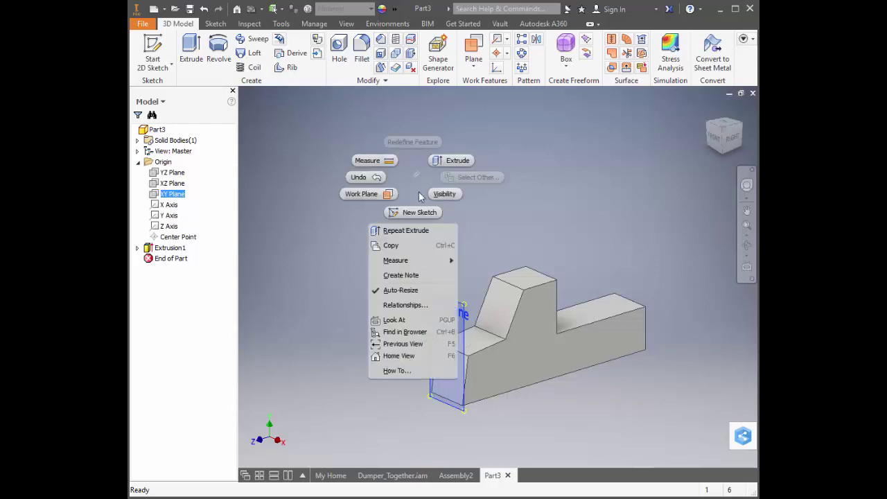
pyautogui.click(417, 212)
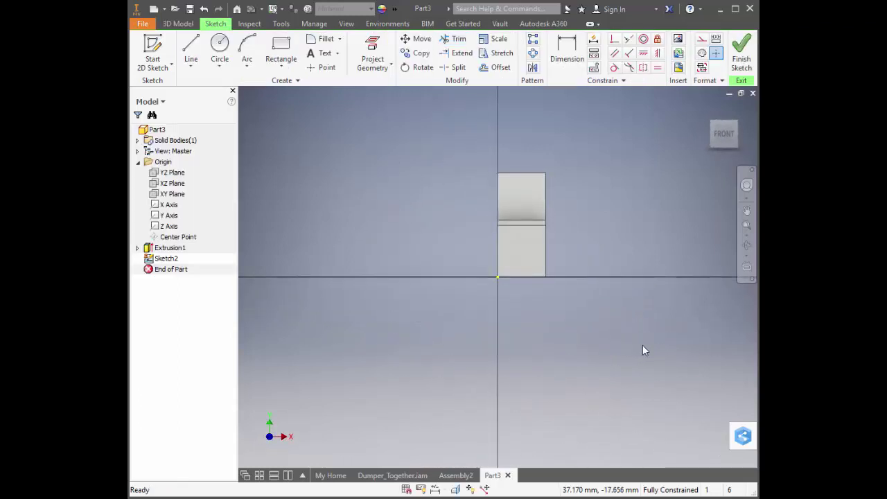
pyautogui.press('Escape')
pyautogui.click(579, 258)
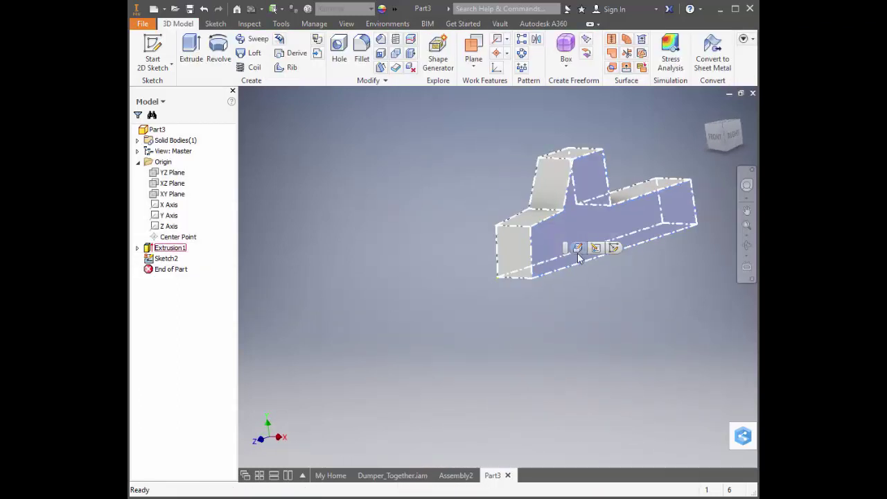
pyautogui.click(580, 256)
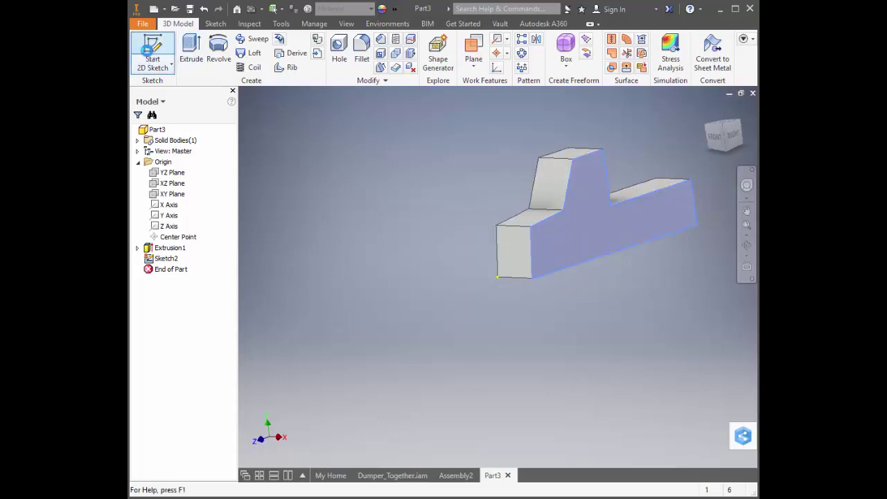
# Step: Sketch on the side face and draw two 16 mm circles centred on the bottom edge
pyautogui.click(148, 50)
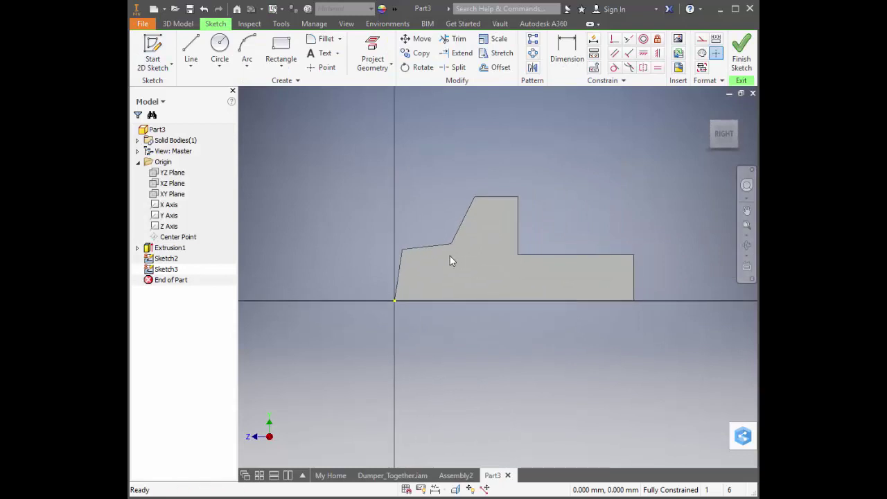
pyautogui.click(219, 45)
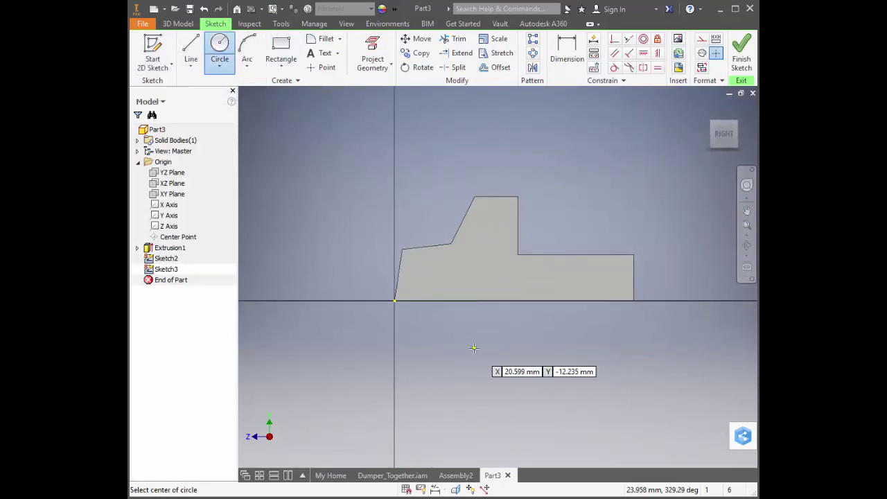
pyautogui.click(446, 300)
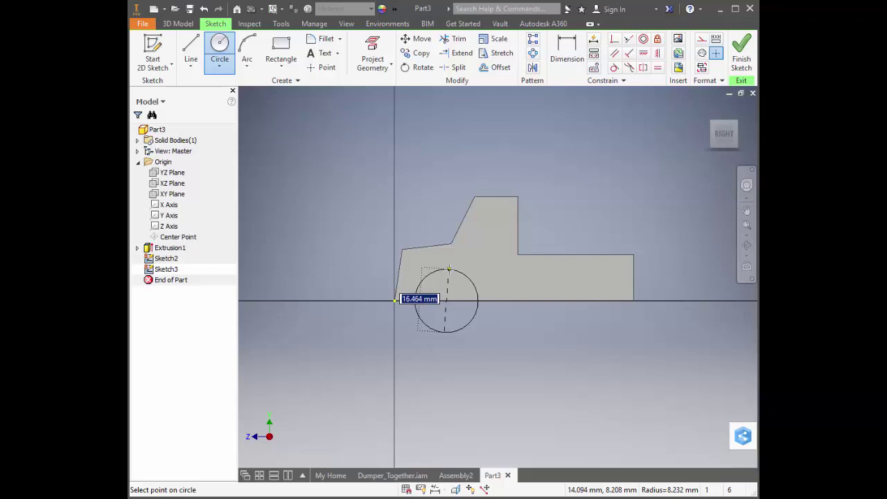
pyautogui.write('16')
pyautogui.press('Return')
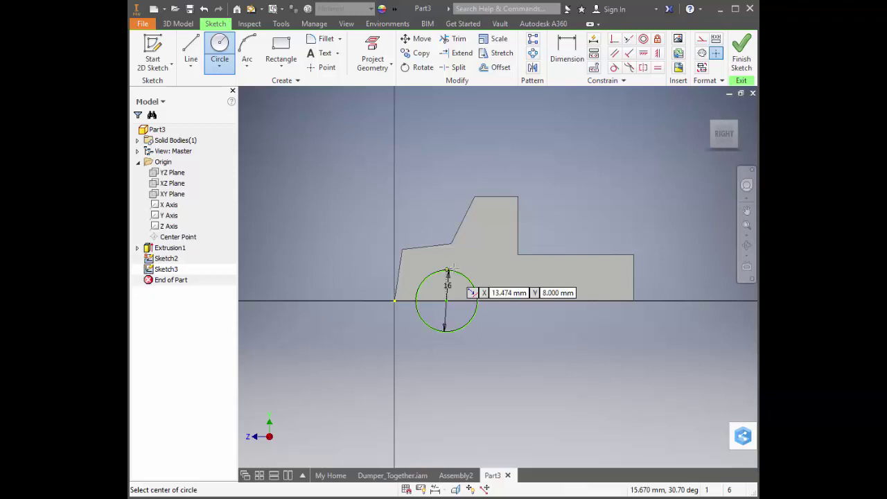
pyautogui.click(571, 300)
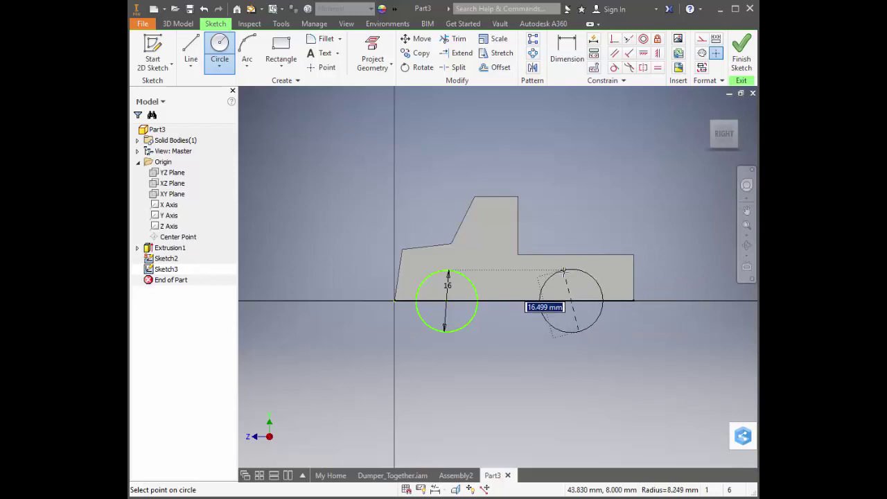
pyautogui.write('16')
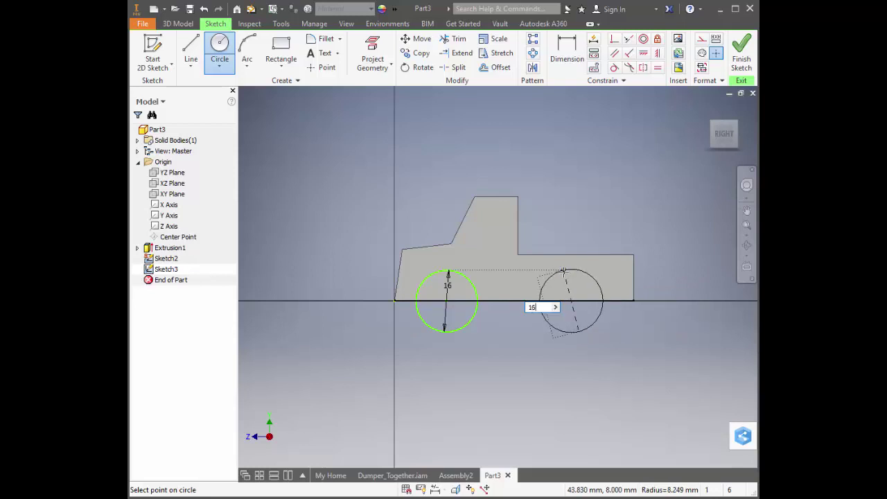
pyautogui.press('Return')
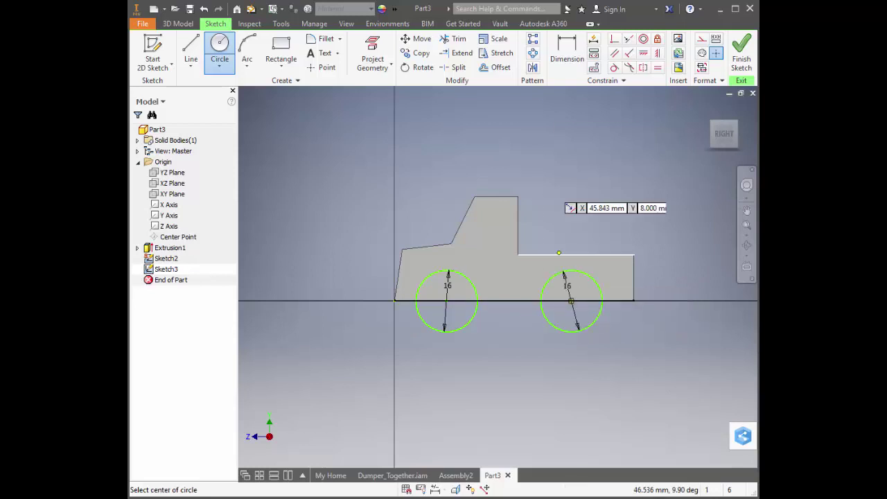
# Step: End the Circle tool and dimension the two wheel centres exactly 30 mm apart
pyautogui.rightClick(584, 189)
pyautogui.click(542, 193)
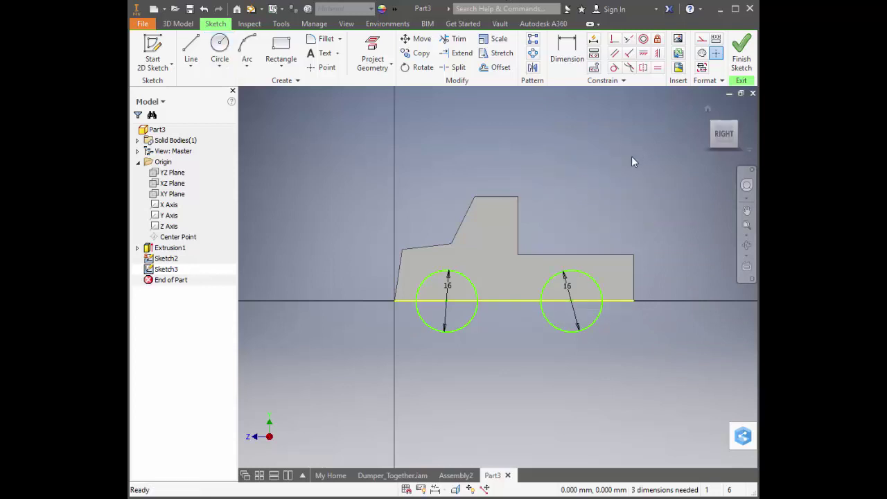
pyautogui.click(567, 43)
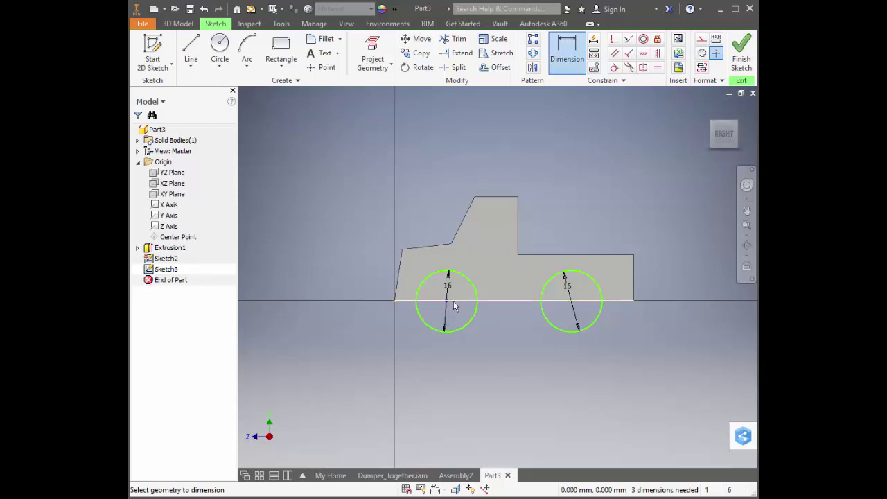
pyautogui.click(570, 308)
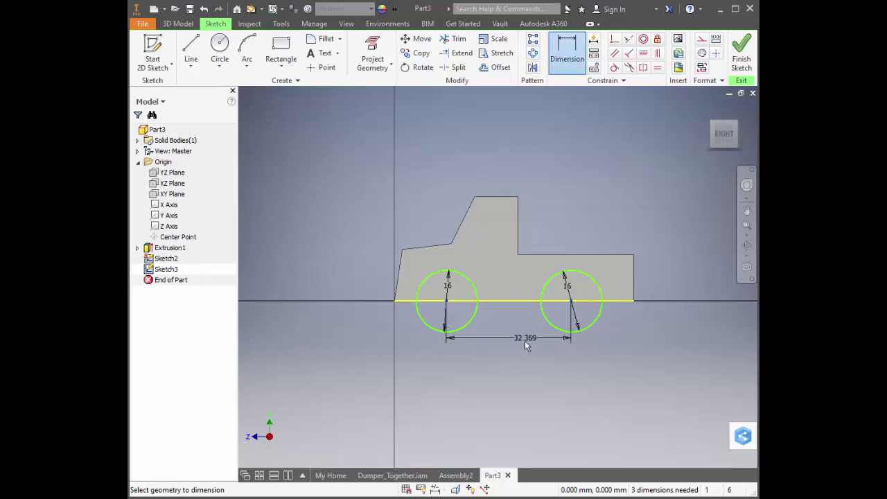
pyautogui.click(539, 360)
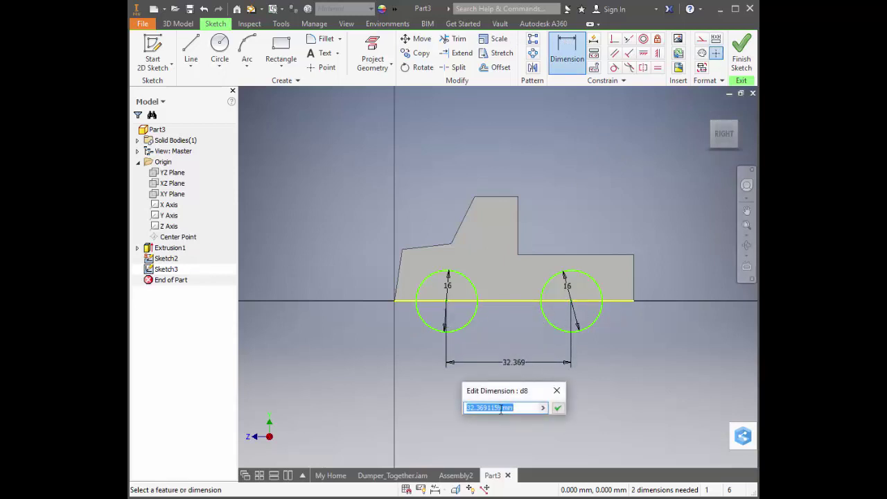
pyautogui.moveTo(501, 409); pyautogui.dragTo(438, 408)
pyautogui.write('30')
pyautogui.press('Return')
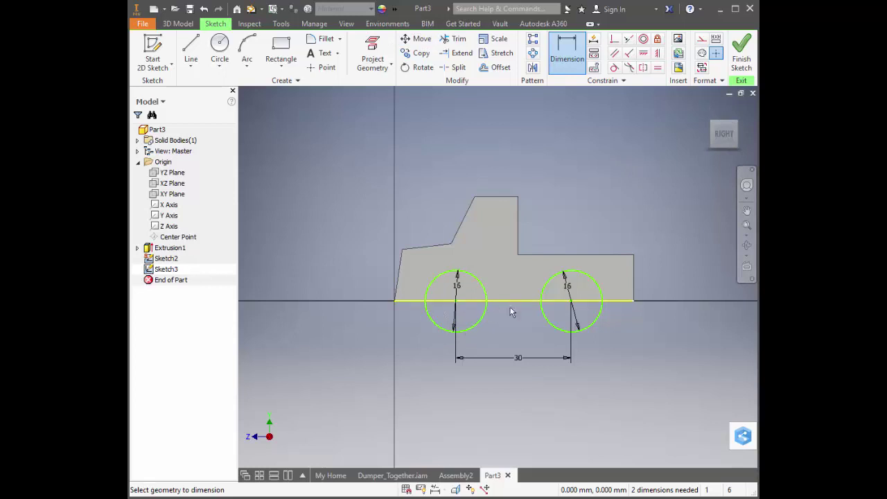
# Step: Trim away the lower halves of the left and right wheel circles
pyautogui.click(457, 40)
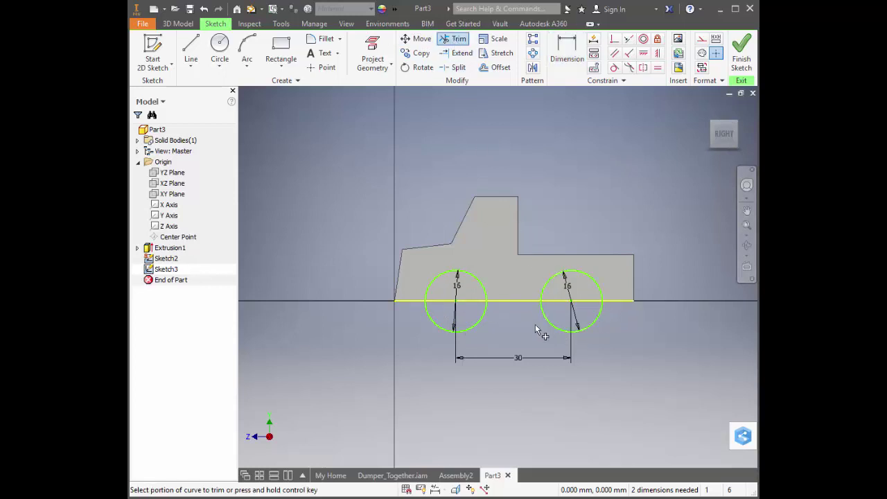
pyautogui.click(432, 324)
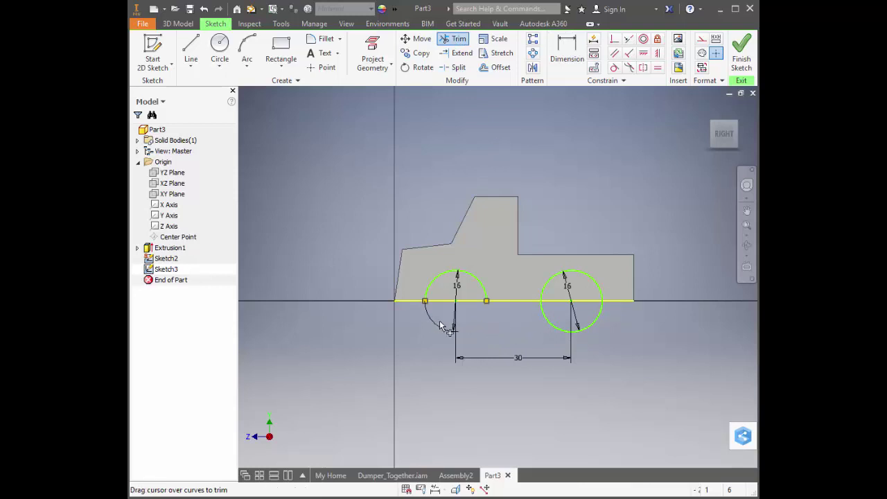
pyautogui.click(556, 326)
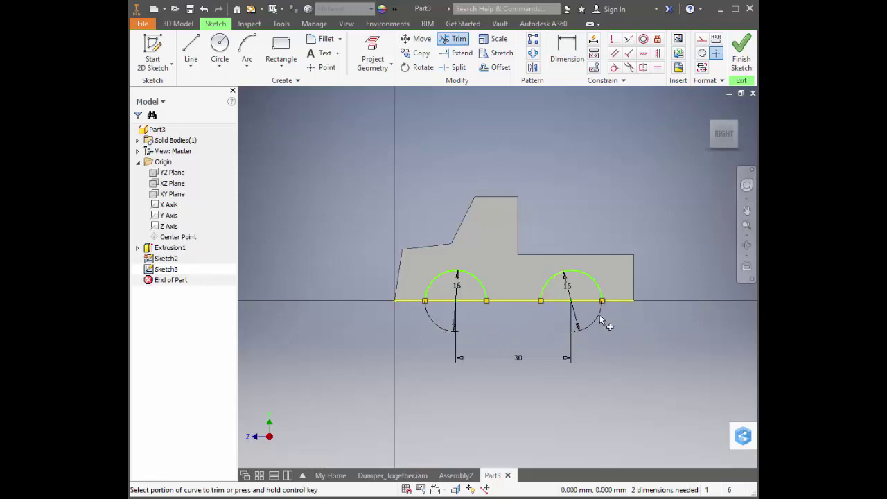
pyautogui.scroll(3, 504, 321)
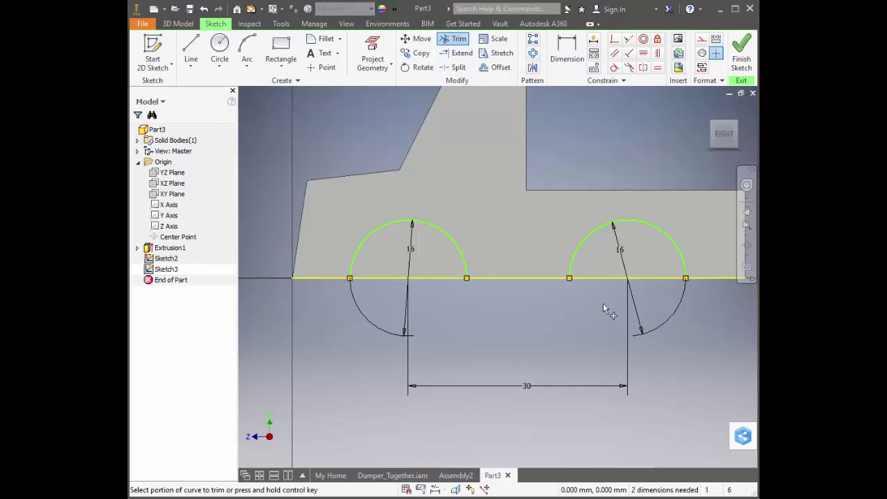
pyautogui.scroll(-3, 575, 333)
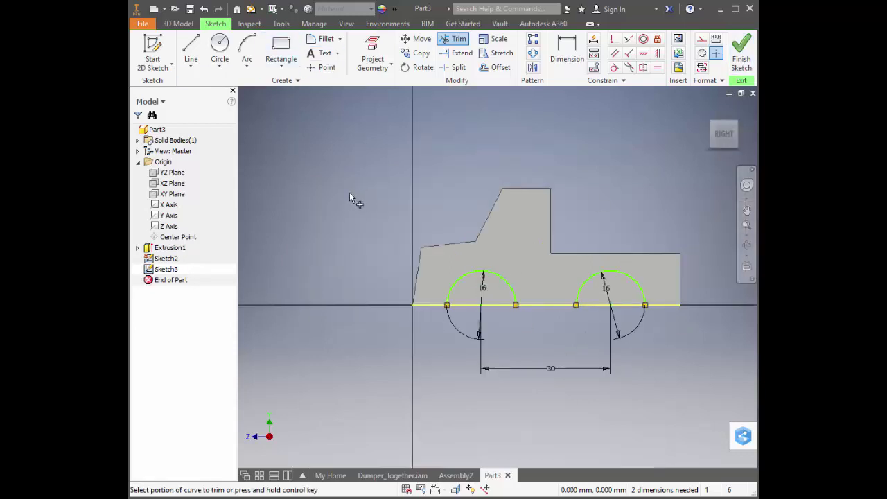
pyautogui.keyDown('shift'); pyautogui.moveTo(350, 192); pyautogui.dragTo(412, 229, button='middle'); pyautogui.keyUp('shift')
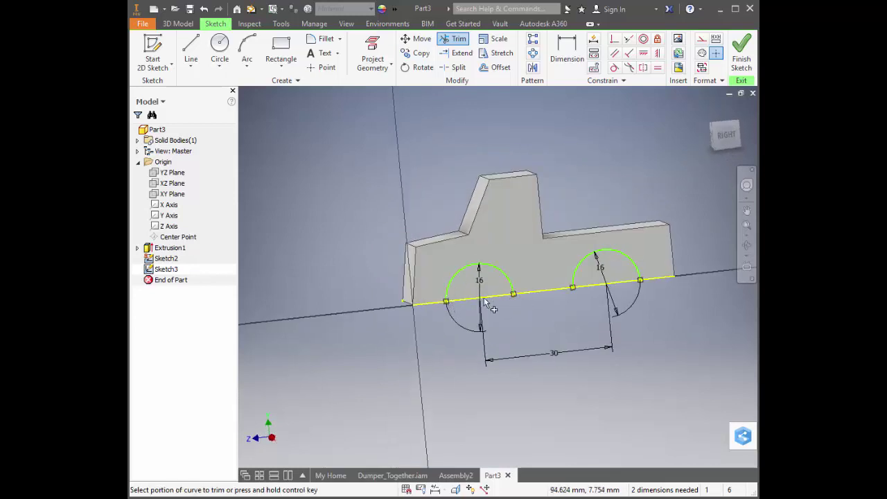
pyautogui.click(190, 52)
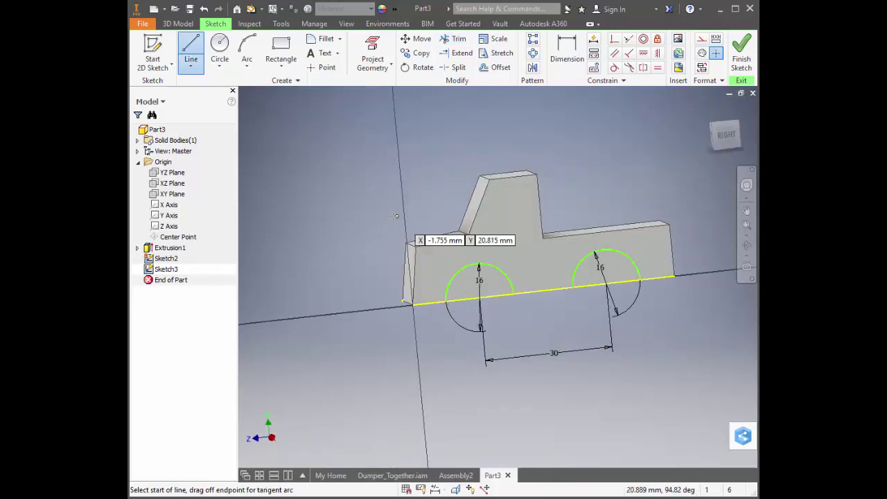
# Step: In the Right view, close the left wheel arch with a straight base line
pyautogui.click(725, 135)
pyautogui.click(393, 301)
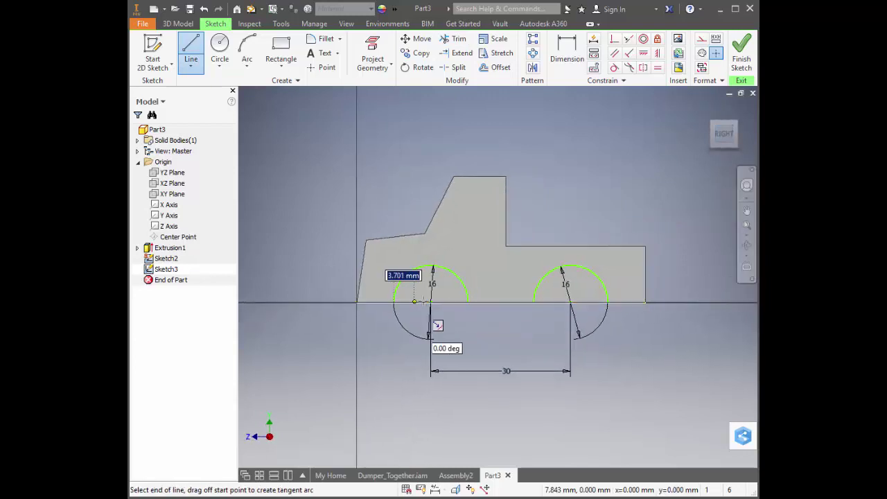
pyautogui.doubleClick(467, 301)
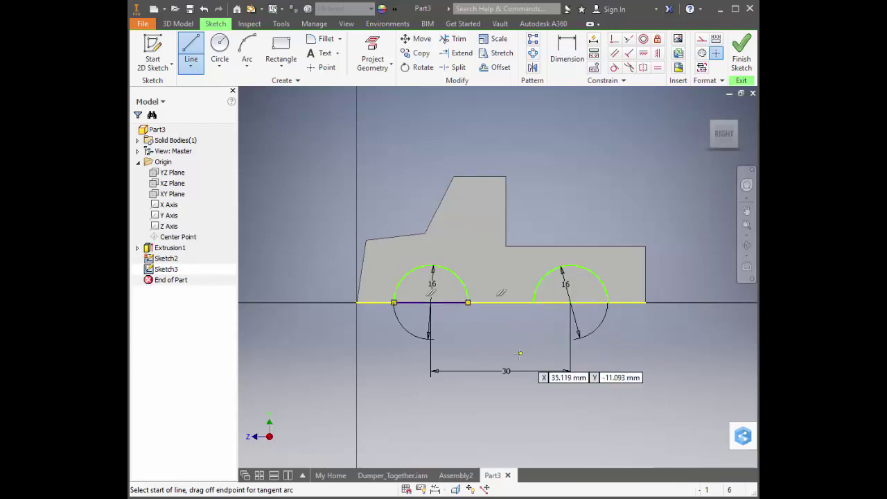
pyautogui.rightClick(520, 323)
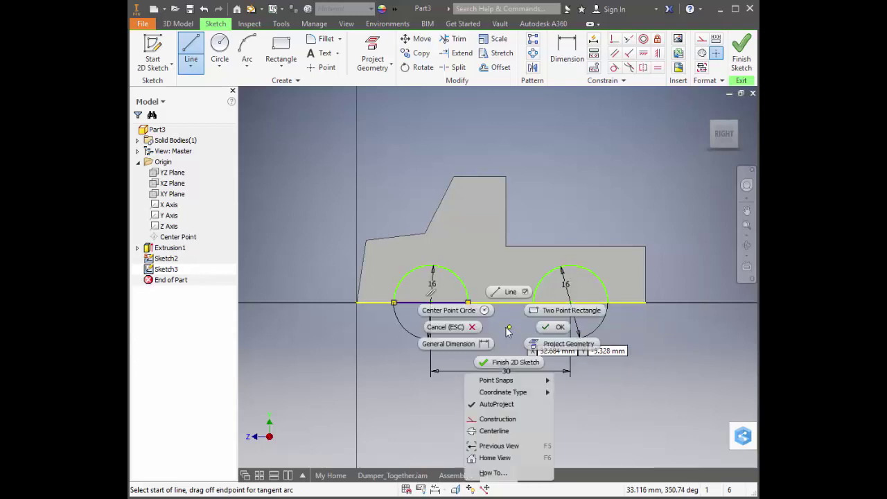
pyautogui.click(519, 292)
# Step: Close the right wheel arch with a base line and finish Sketch3
pyautogui.click(190, 52)
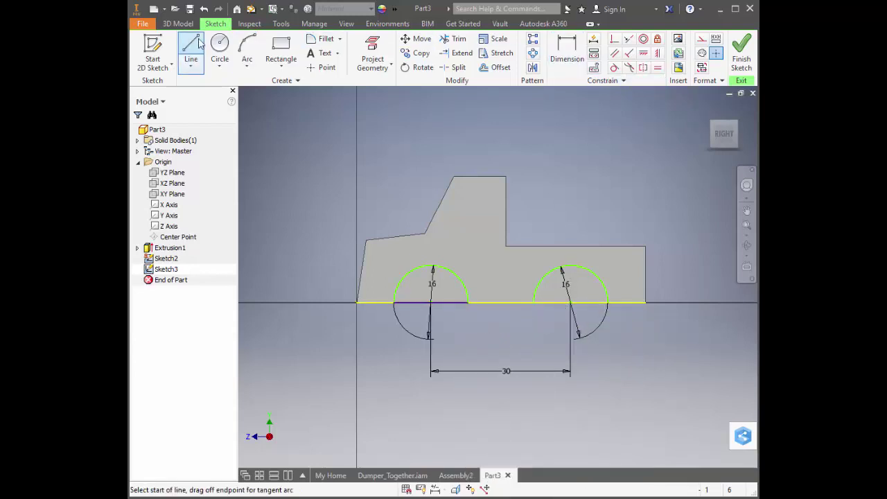
pyautogui.click(533, 301)
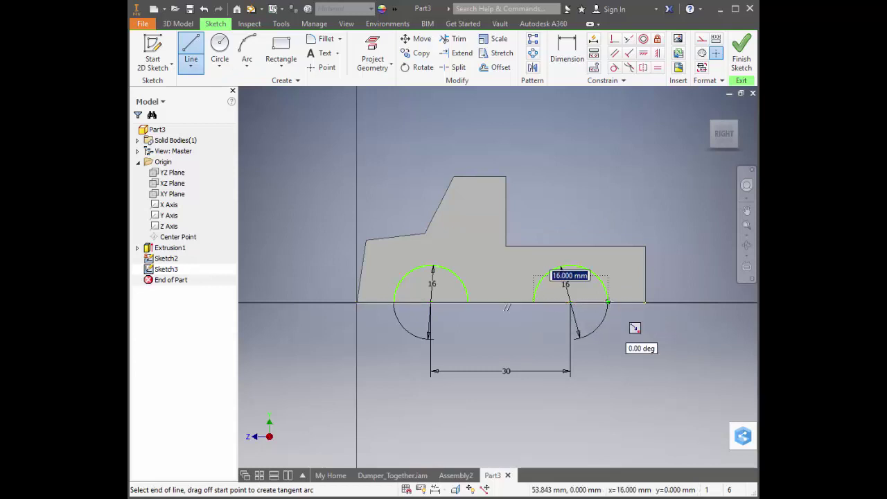
pyautogui.click(608, 303)
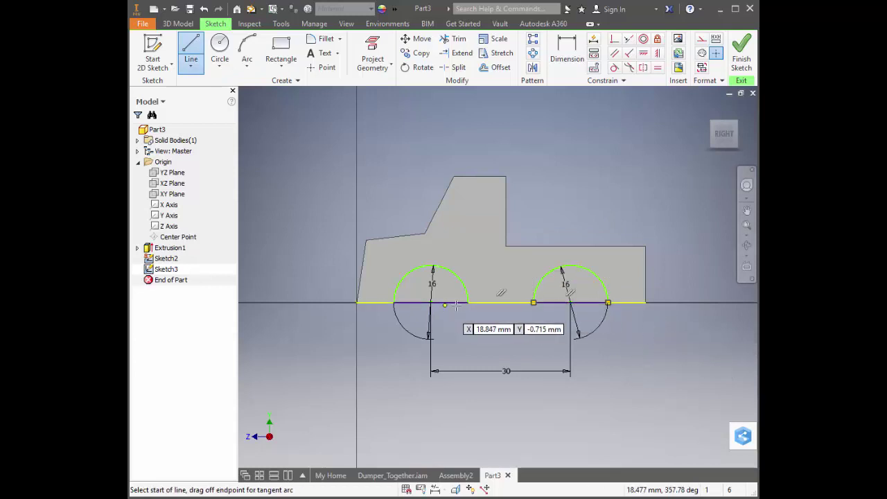
pyautogui.rightClick(492, 324)
pyautogui.click(439, 326)
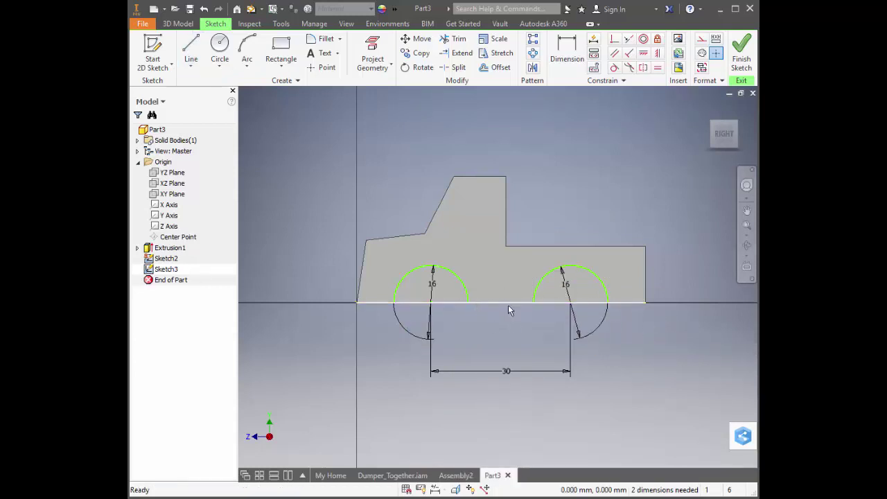
pyautogui.click(747, 69)
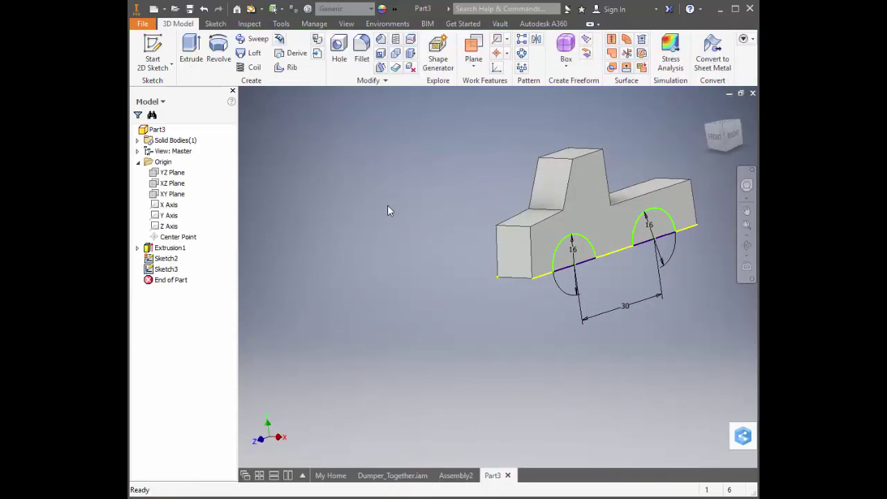
# Step: Extrude both wheel semicircle profiles 3 mm outward from the body's side as Extrusion2
pyautogui.keyDown('shift'); pyautogui.moveTo(361, 214); pyautogui.dragTo(378, 215, button='middle'); pyautogui.keyUp('shift')
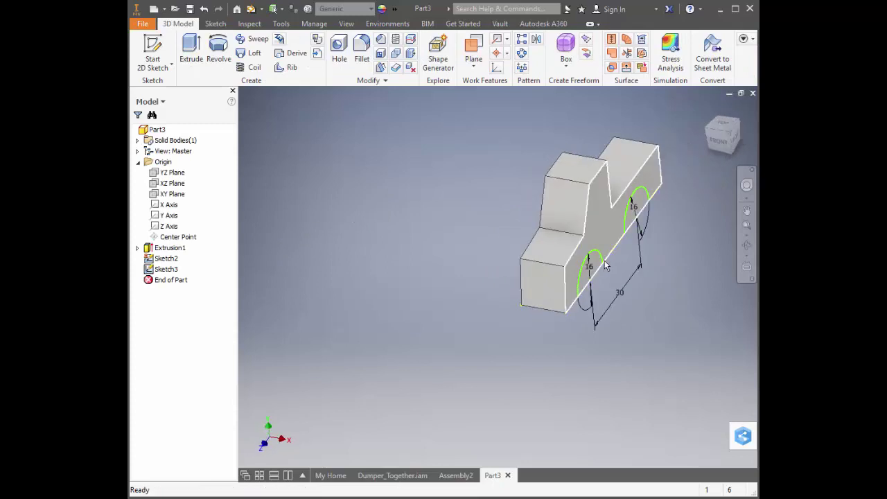
pyautogui.moveTo(609, 337); pyautogui.dragTo(562, 395, button='middle')
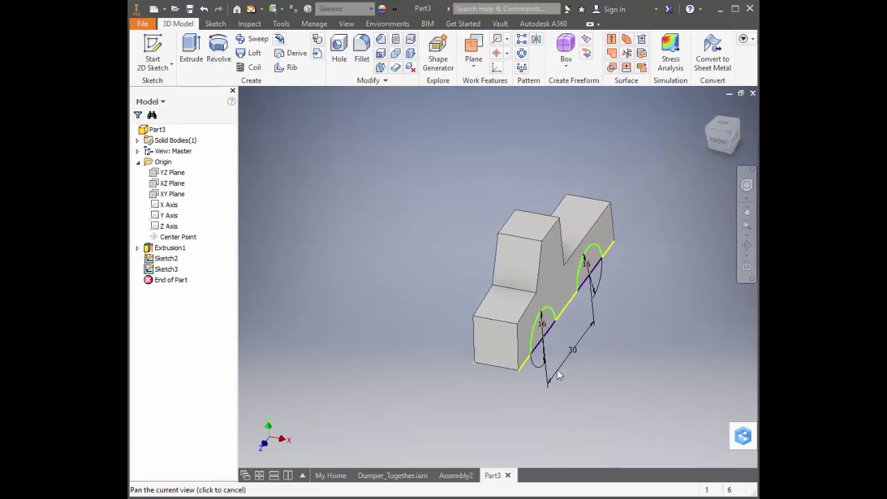
pyautogui.rightClick(441, 196)
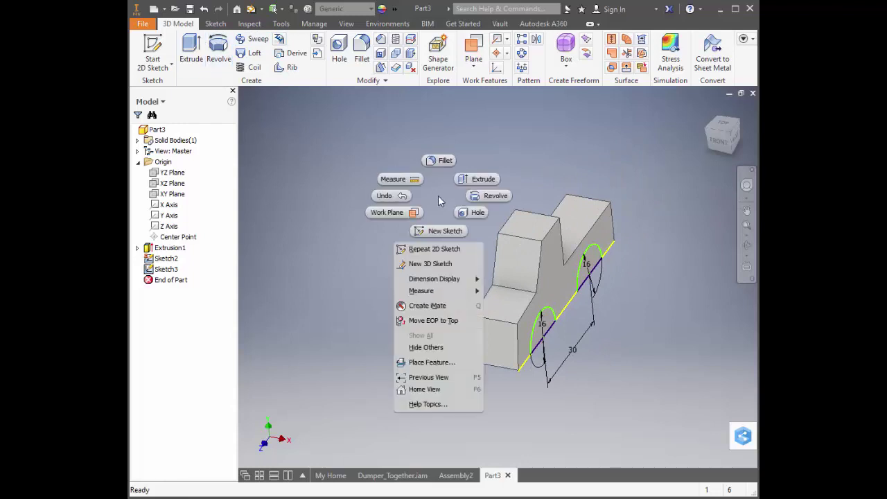
pyautogui.click(476, 178)
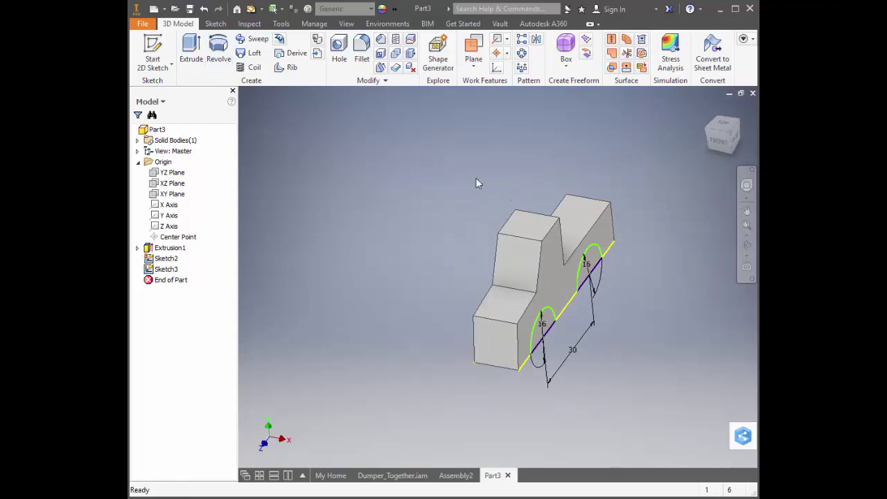
pyautogui.click(538, 334)
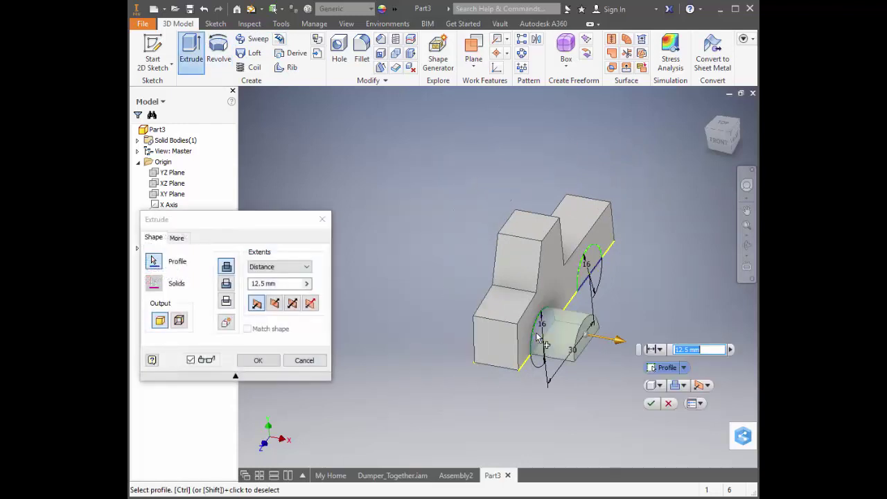
pyautogui.click(595, 264)
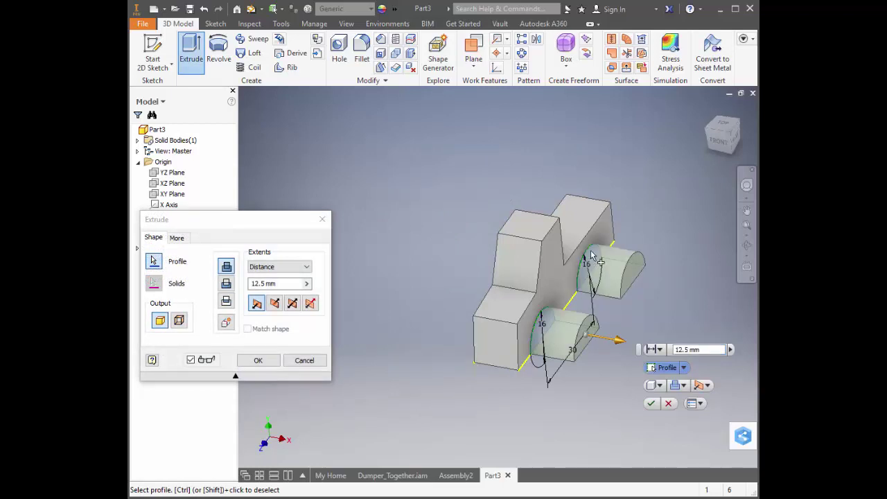
pyautogui.click(671, 351)
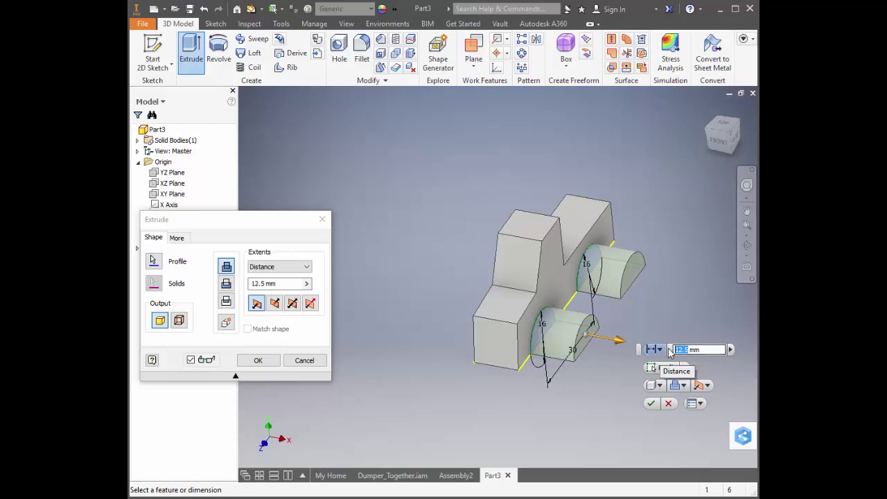
pyautogui.write('3')
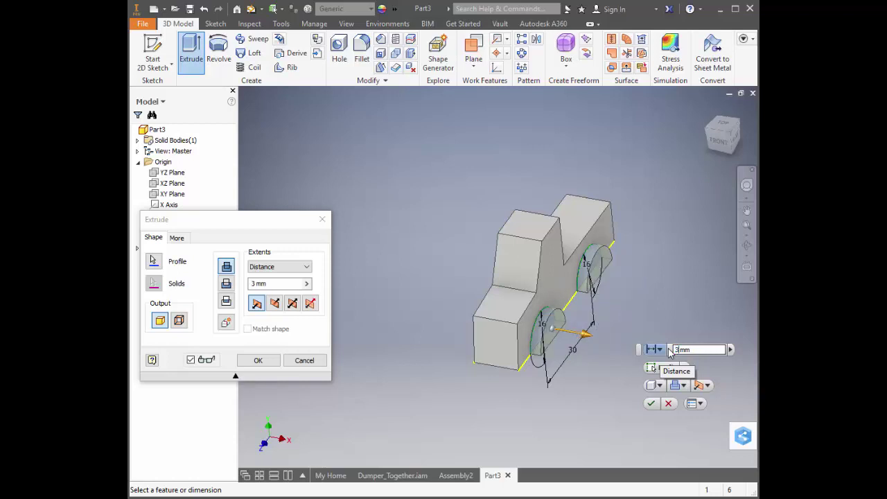
pyautogui.click(650, 403)
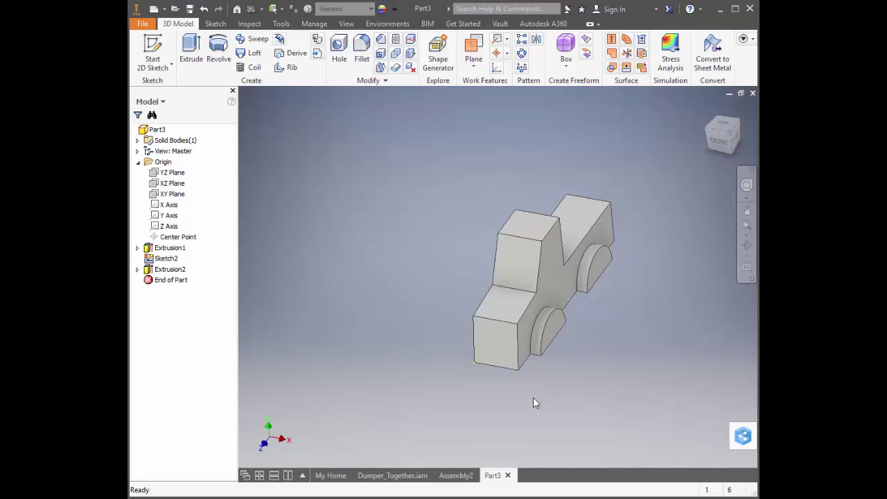
# Step: Delete Extrusion2 together with its consumed wheel sketch
pyautogui.keyDown('shift'); pyautogui.moveTo(533, 402); pyautogui.dragTo(511, 392, button='middle'); pyautogui.keyUp('shift')
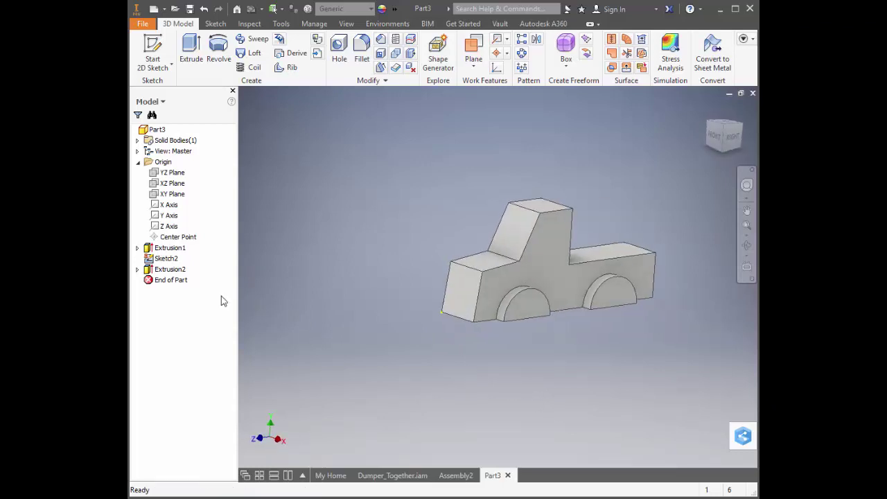
pyautogui.rightClick(173, 269)
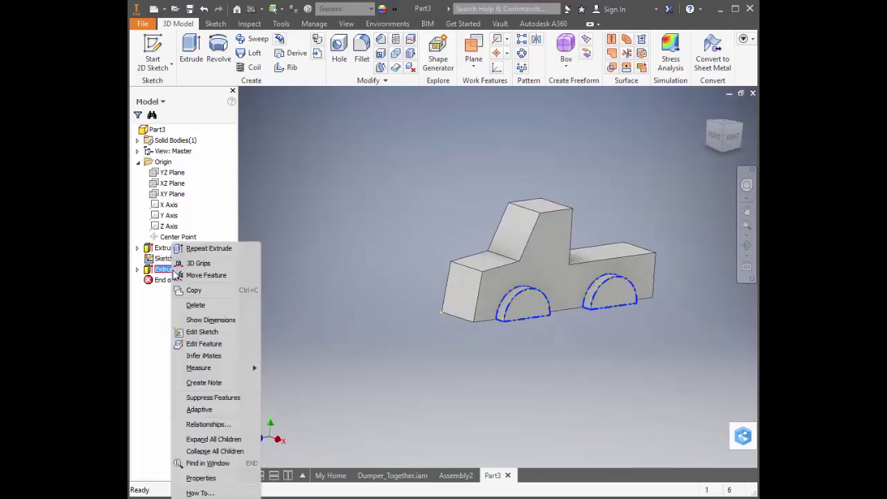
pyautogui.click(201, 305)
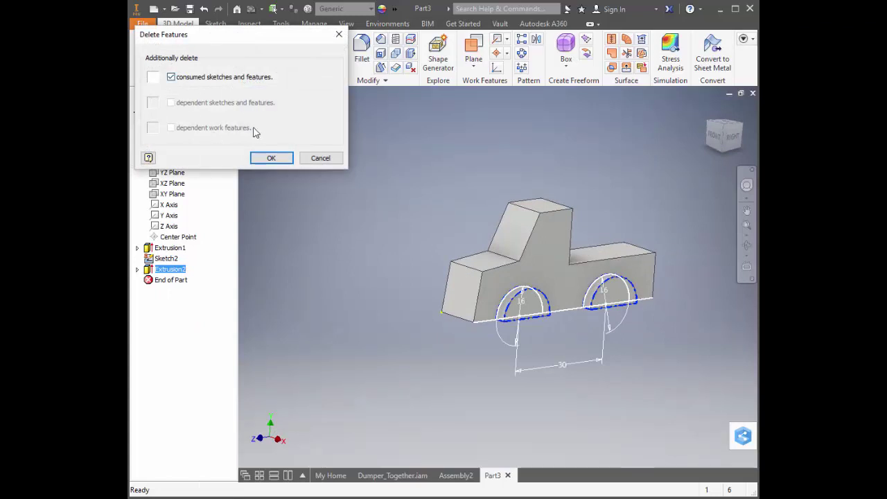
pyautogui.click(260, 157)
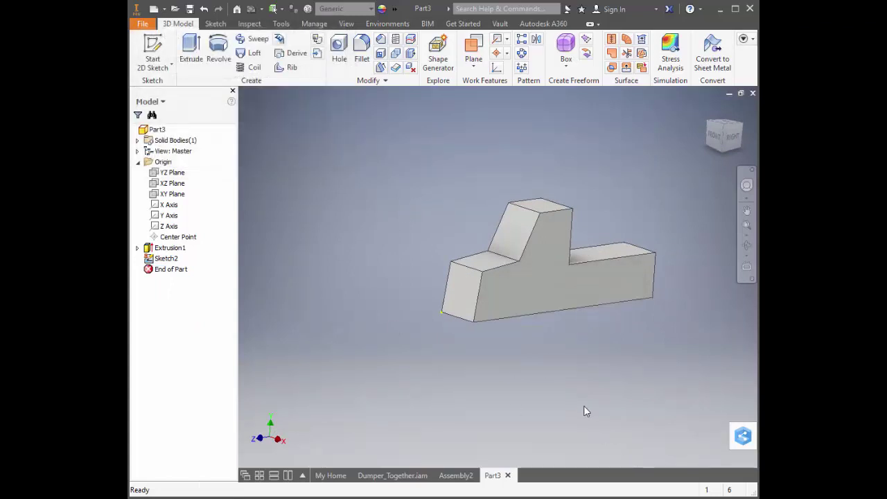
pyautogui.moveTo(584, 407)
pyautogui.keyDown('shift'); pyautogui.mouseDown(button='middle')
pyautogui.moveTo(616, 398)
pyautogui.moveTo(576, 406)
pyautogui.mouseUp(button='middle'); pyautogui.keyUp('shift')
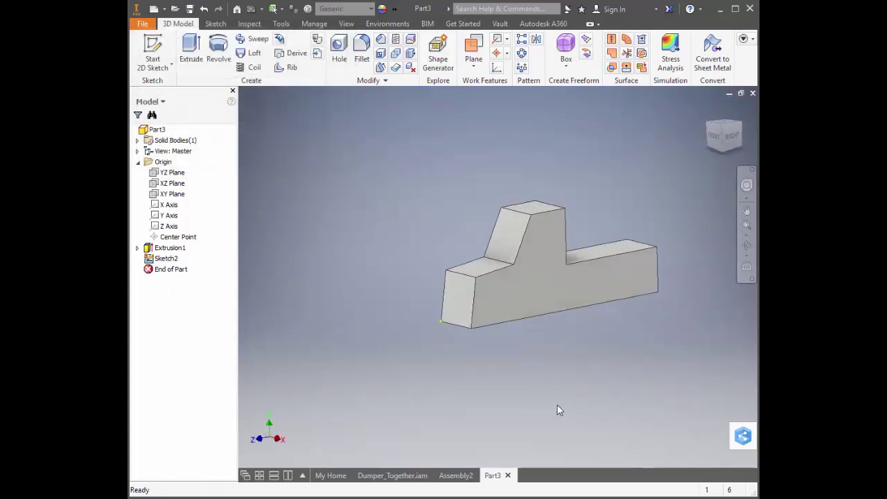
# Step: Start a new sketch on the side face and draw two 16 mm circles on the base line
pyautogui.click(542, 302)
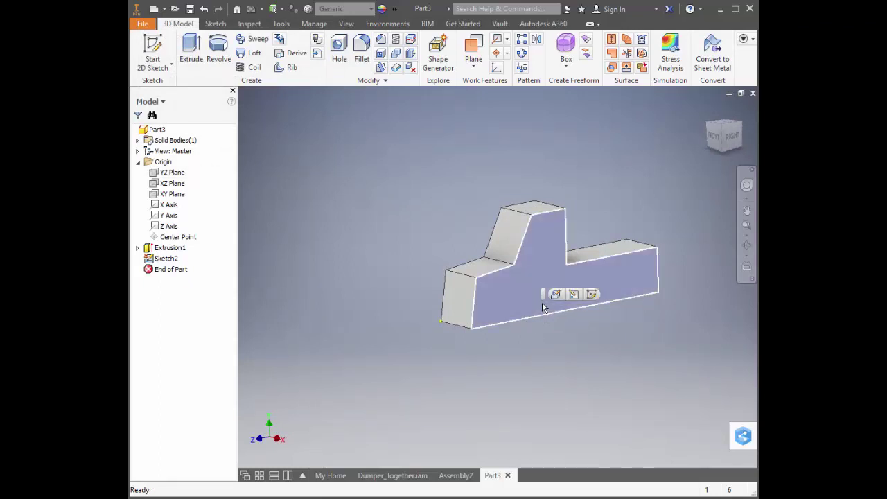
pyautogui.rightClick(544, 309)
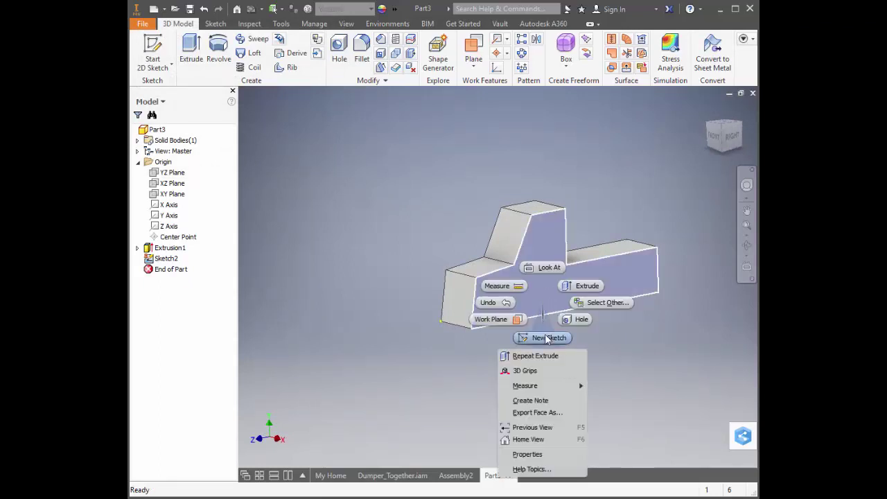
pyautogui.click(547, 336)
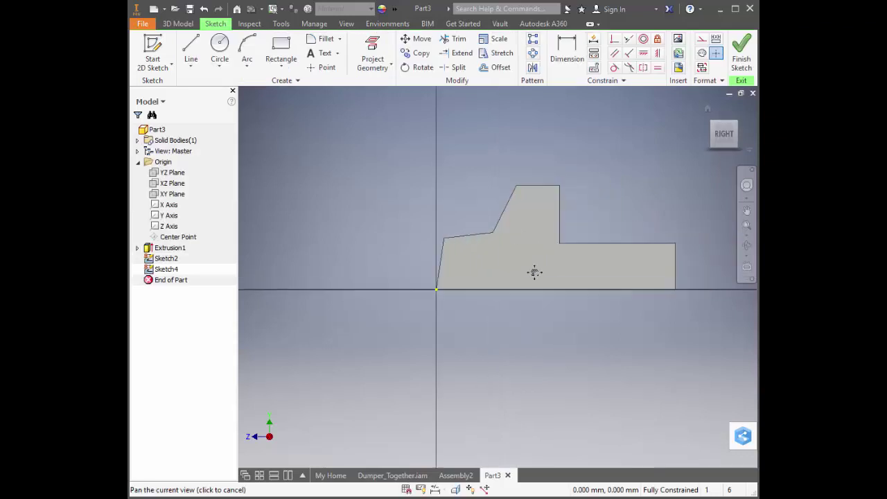
pyautogui.click(219, 48)
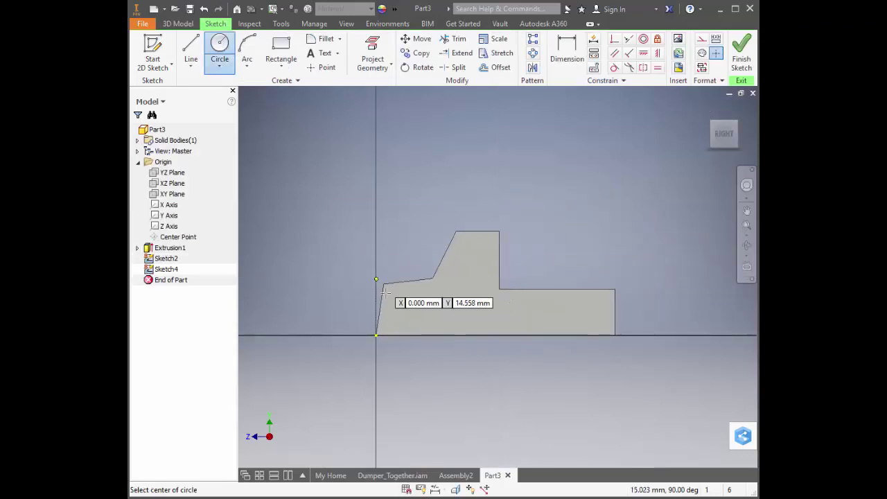
pyautogui.click(422, 336)
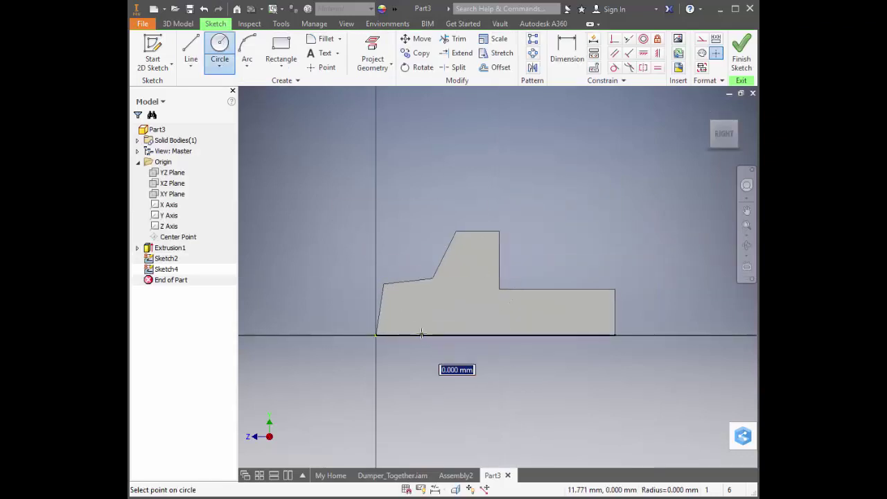
pyautogui.write('16')
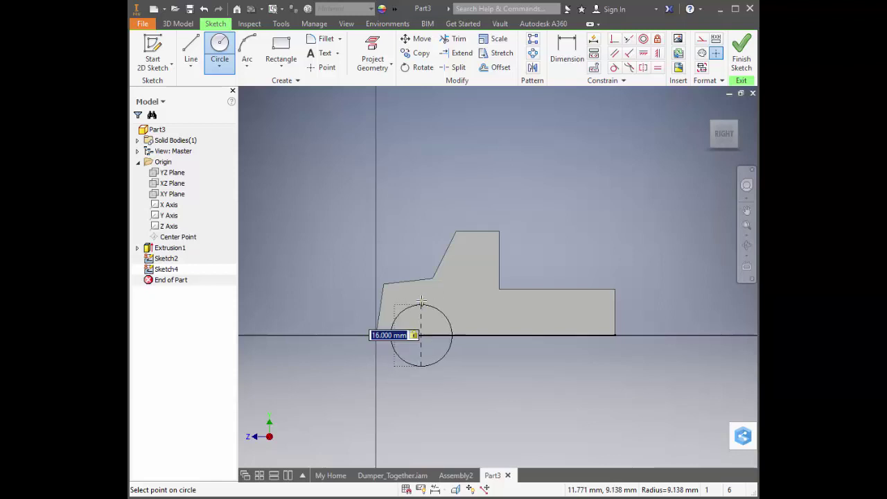
pyautogui.press('Return')
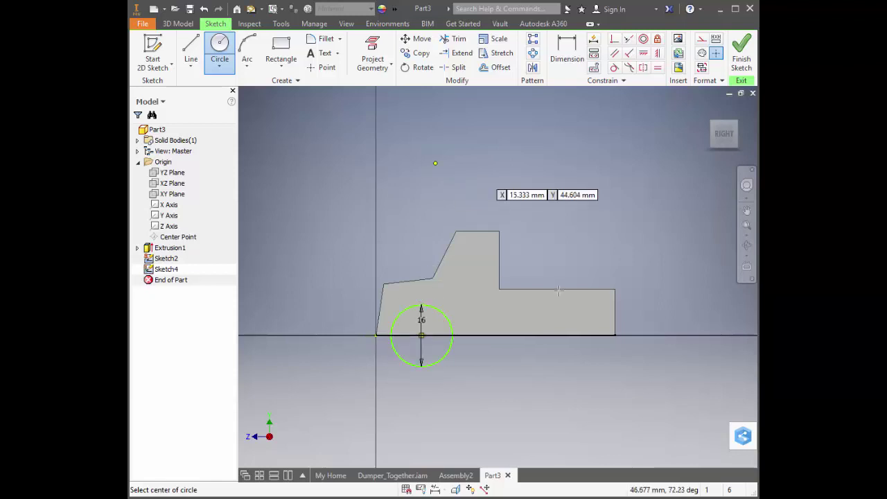
pyautogui.click(545, 335)
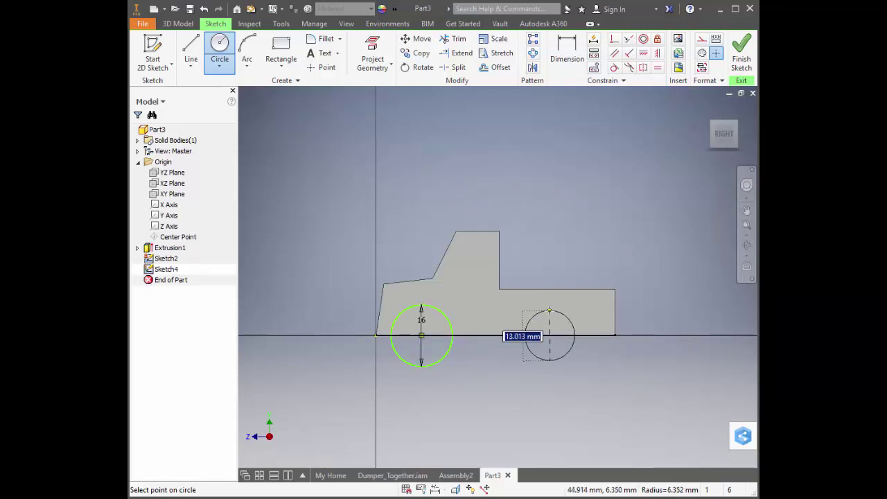
pyautogui.write('16')
pyautogui.press('Return')
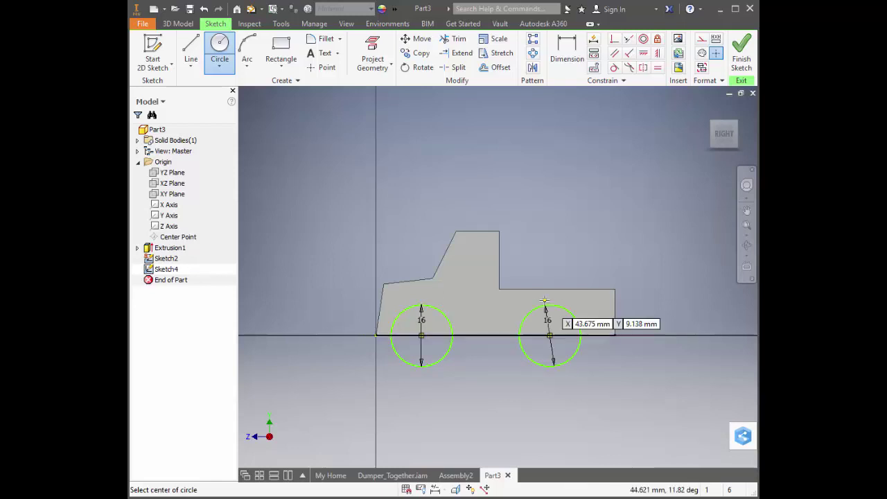
# Step: Trim both wheel circles at the base line and close each arc with a straight line
pyautogui.click(451, 40)
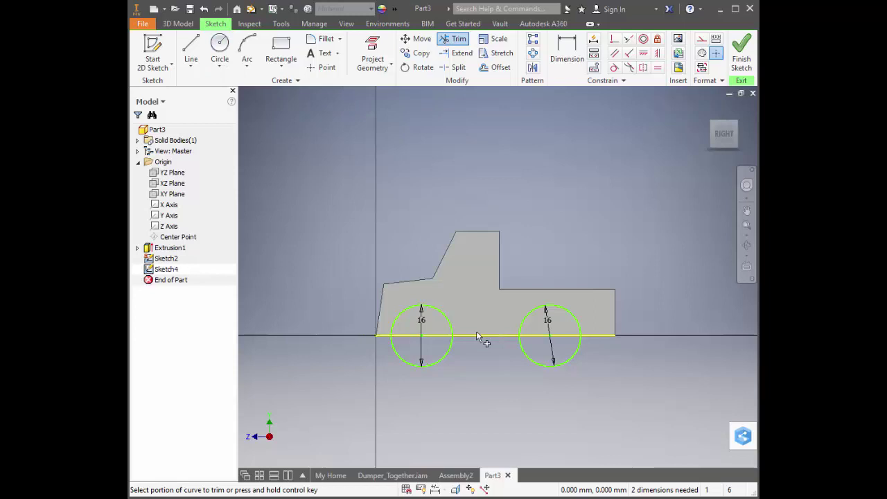
pyautogui.click(448, 353)
pyautogui.click(522, 343)
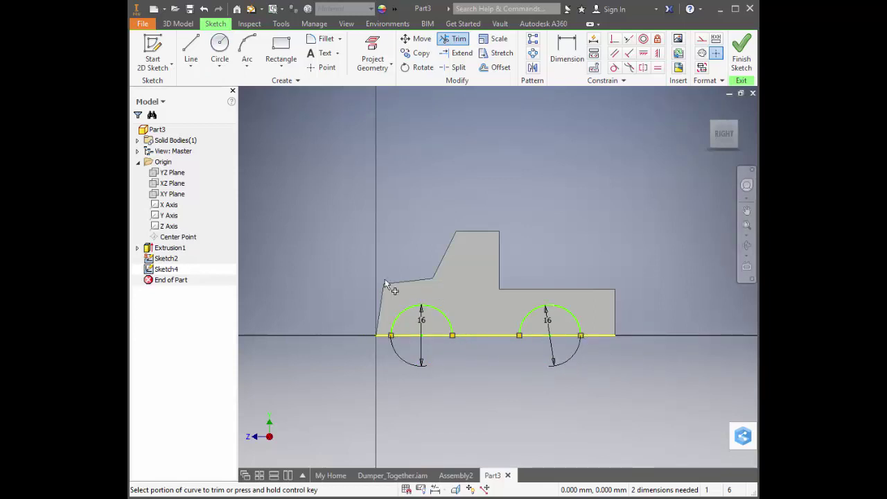
pyautogui.click(191, 49)
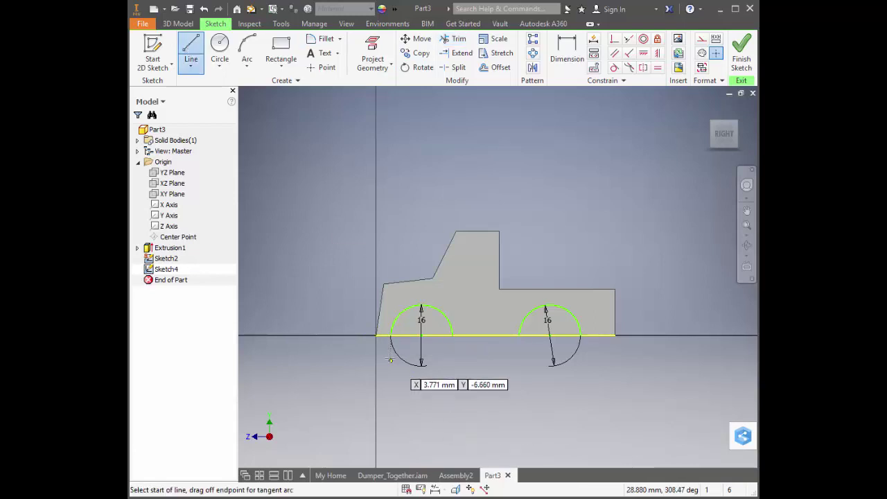
pyautogui.click(391, 336)
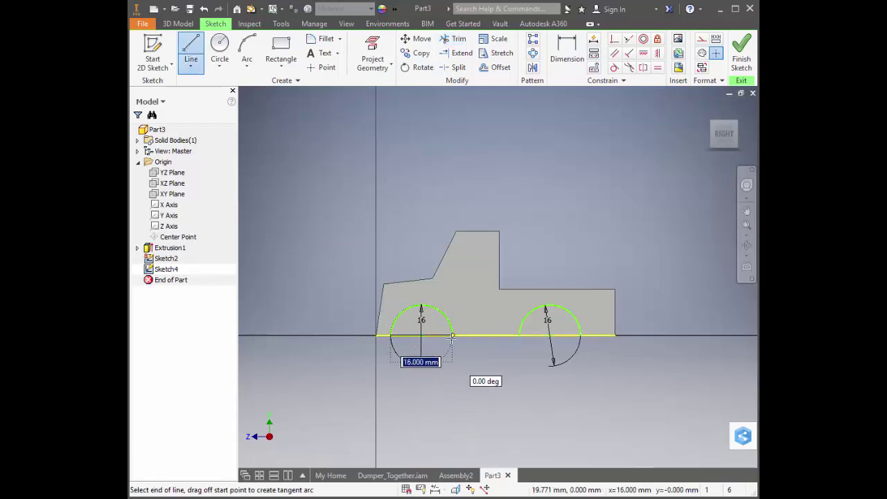
pyautogui.click(451, 335)
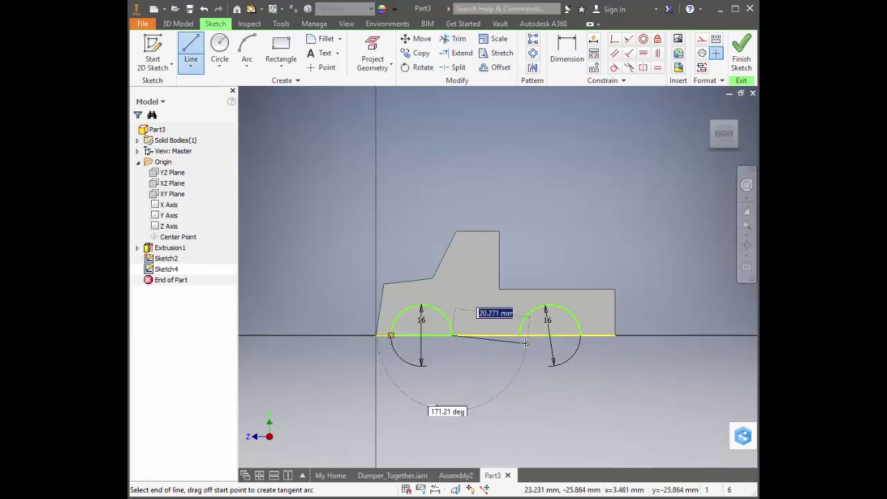
pyautogui.rightClick(494, 370)
pyautogui.click(431, 370)
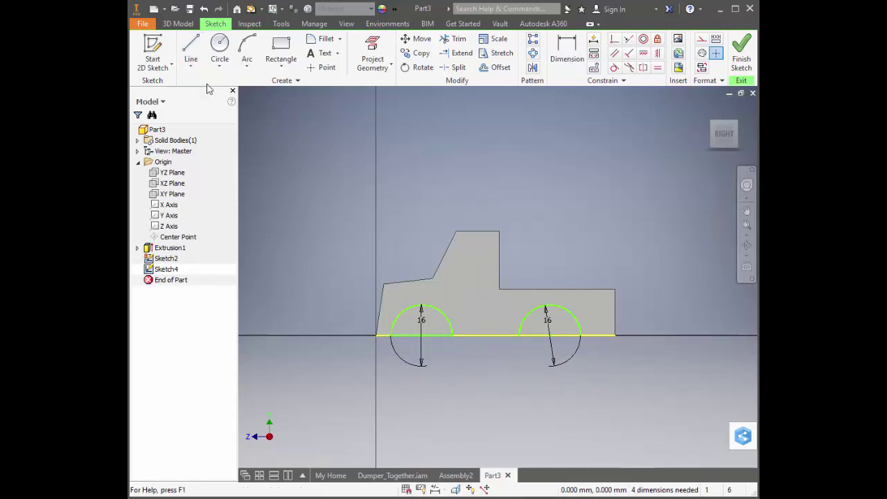
pyautogui.press('l')
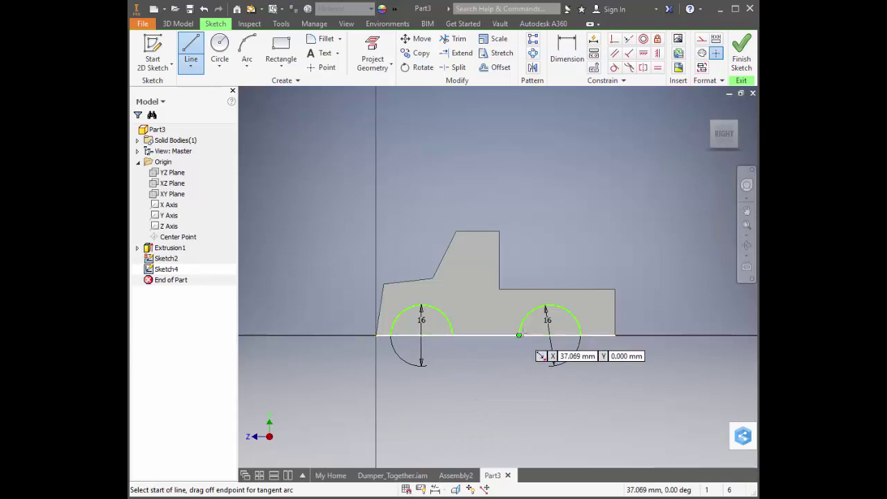
pyautogui.click(522, 335)
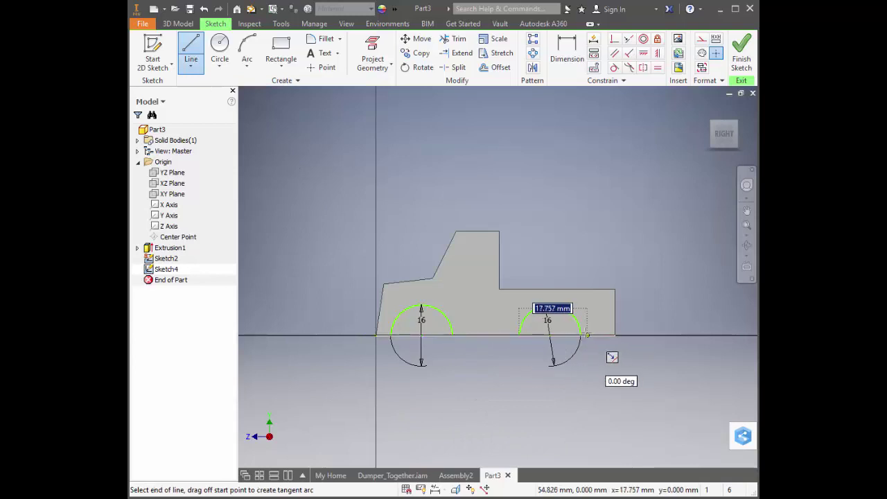
pyautogui.doubleClick(581, 335)
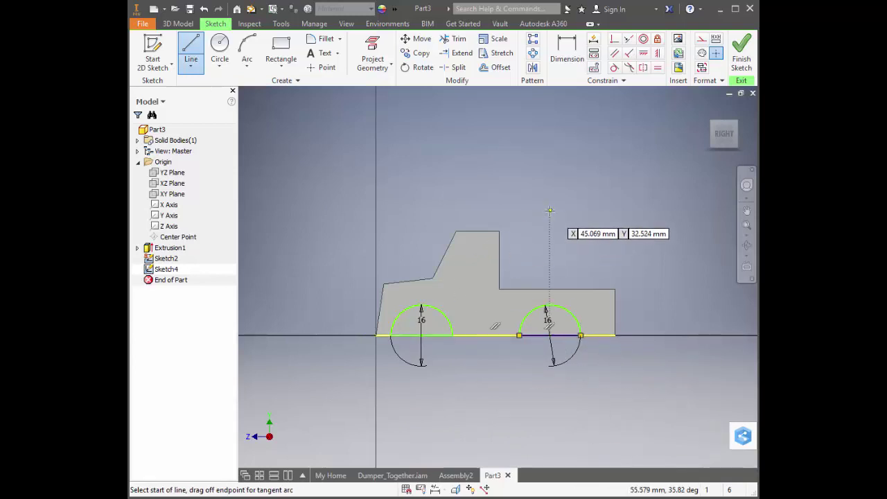
pyautogui.rightClick(584, 194)
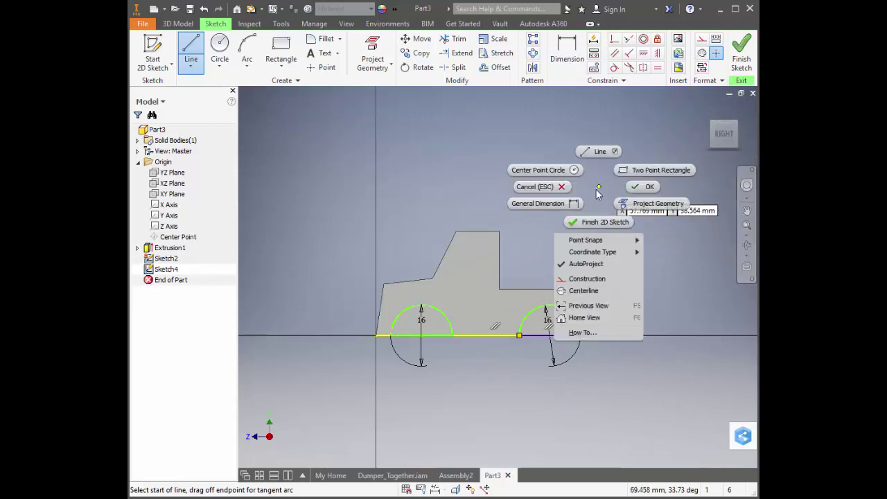
pyautogui.click(557, 185)
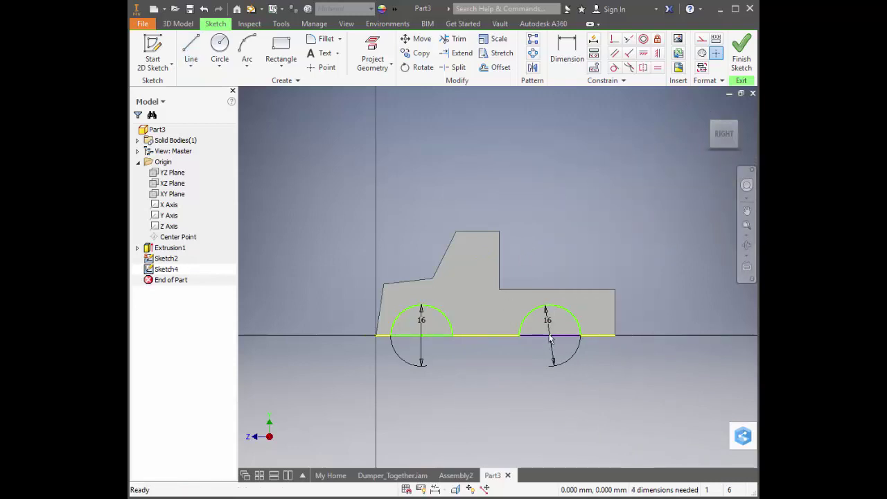
# Step: Dimension the two wheel centre lines 30 mm apart and finish Sketch4
pyautogui.click(567, 50)
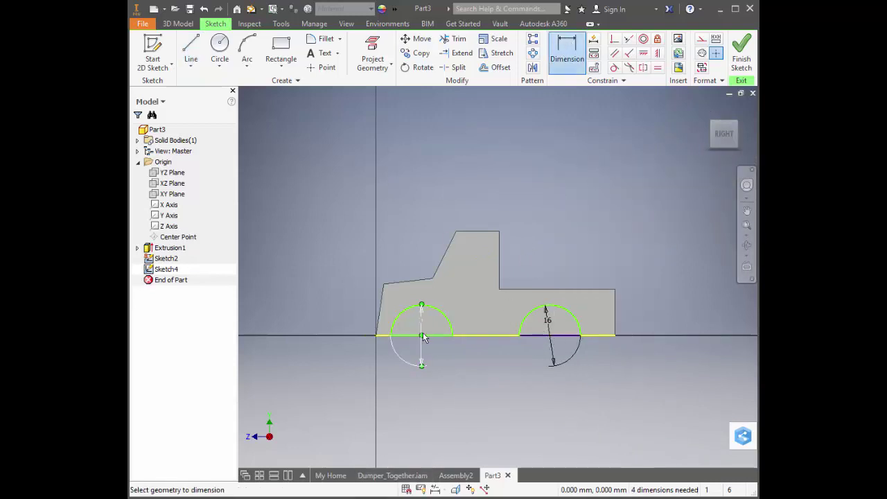
pyautogui.click(550, 339)
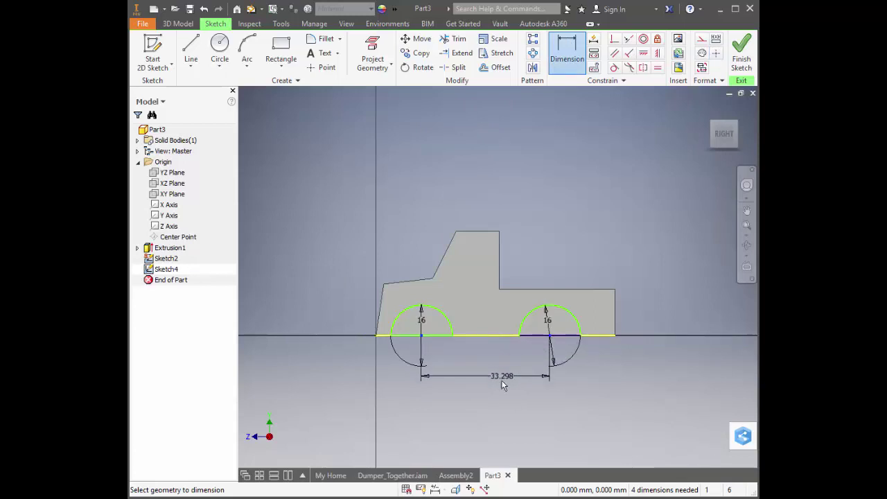
pyautogui.click(493, 405)
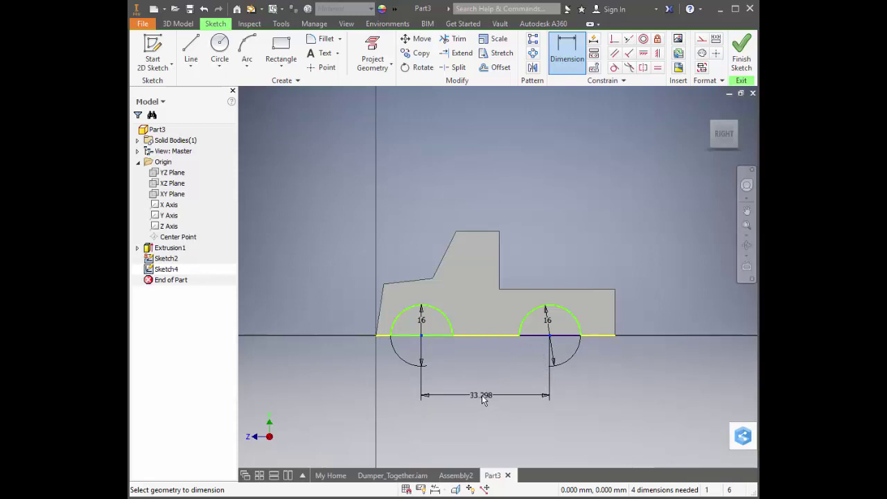
pyautogui.click(483, 401)
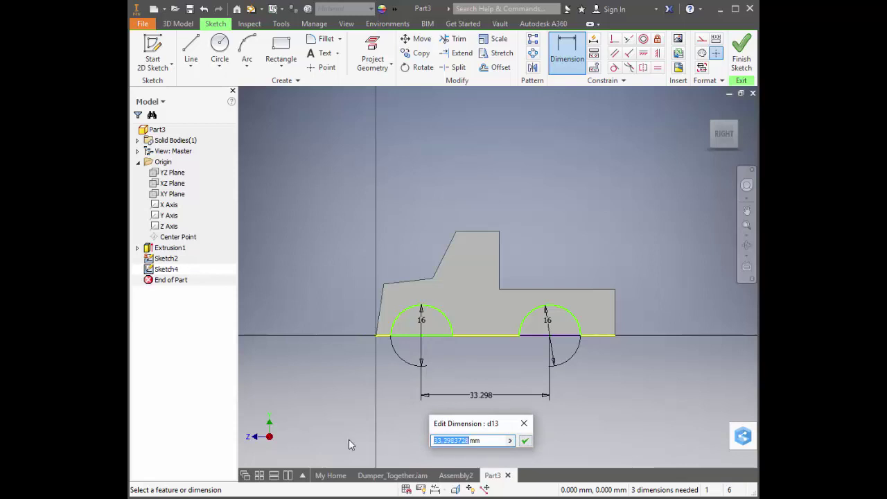
pyautogui.write('30')
pyautogui.press('Return')
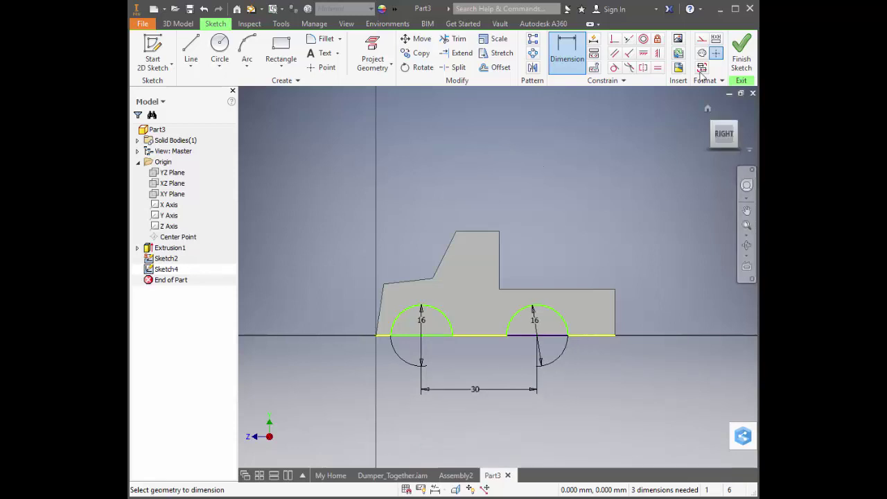
pyautogui.click(741, 55)
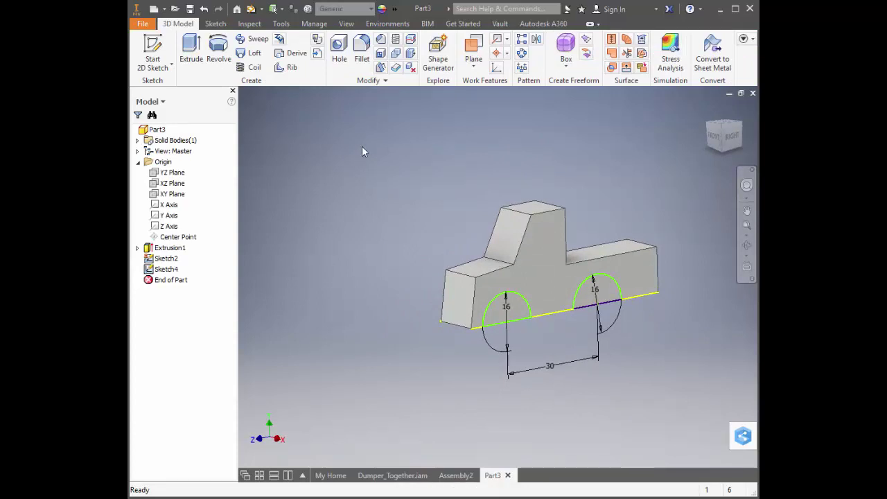
# Step: Extrude the left and right wheel arch profiles 3 mm as Extrusion3
pyautogui.rightClick(443, 184)
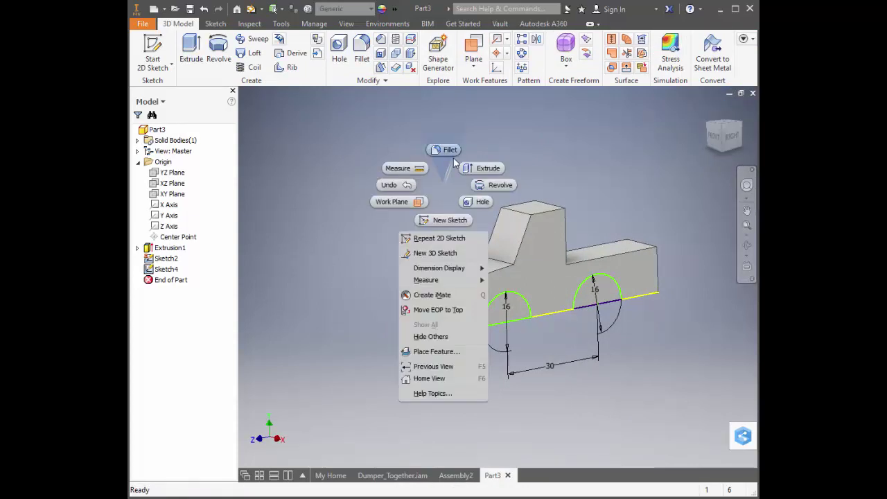
pyautogui.click(482, 169)
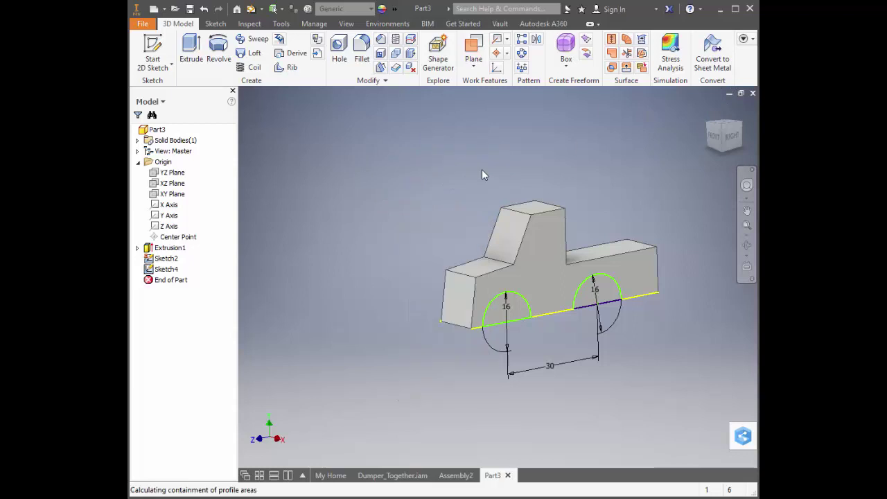
pyautogui.click(525, 313)
pyautogui.click(614, 285)
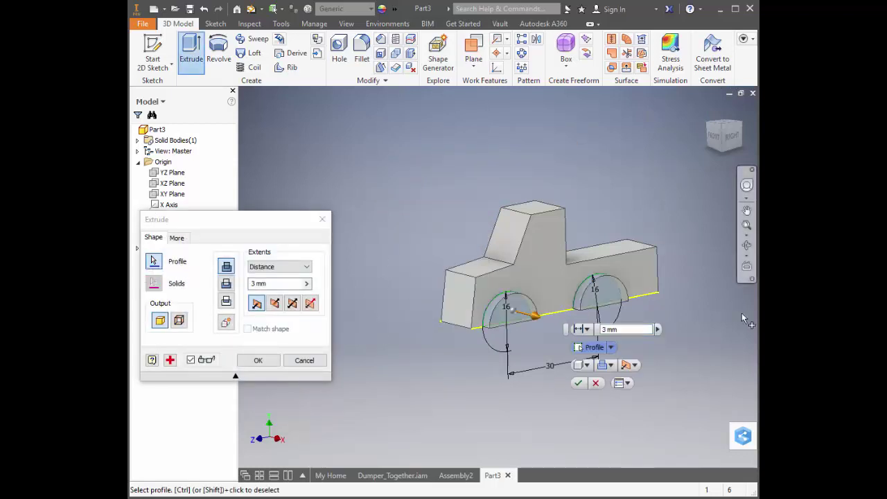
pyautogui.click(607, 330)
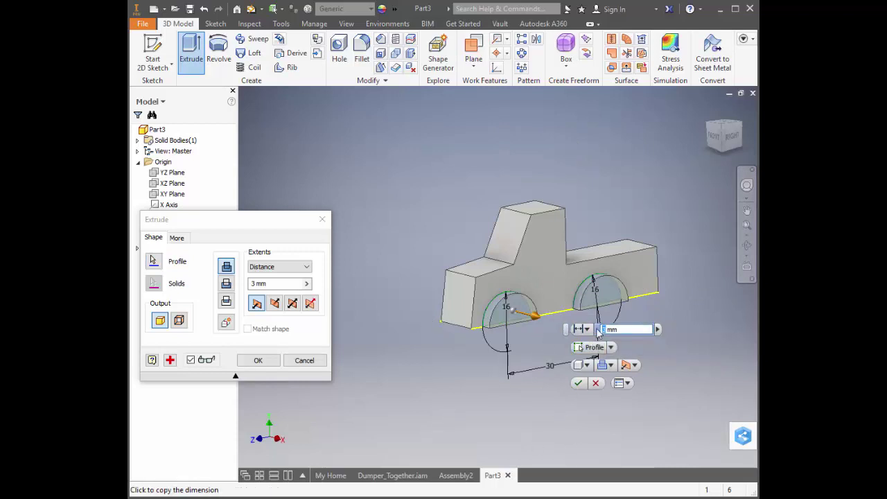
pyautogui.click(580, 385)
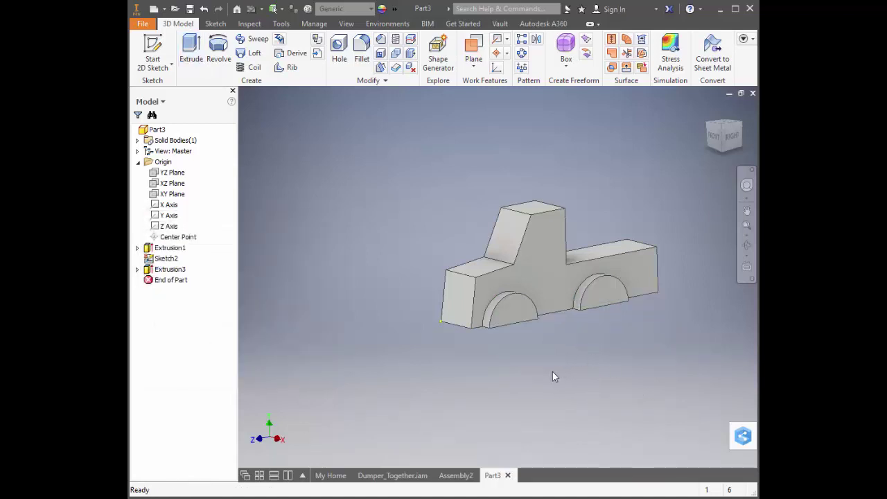
pyautogui.keyDown('shift'); pyautogui.moveTo(560, 370); pyautogui.dragTo(525, 375, button='middle'); pyautogui.keyUp('shift')
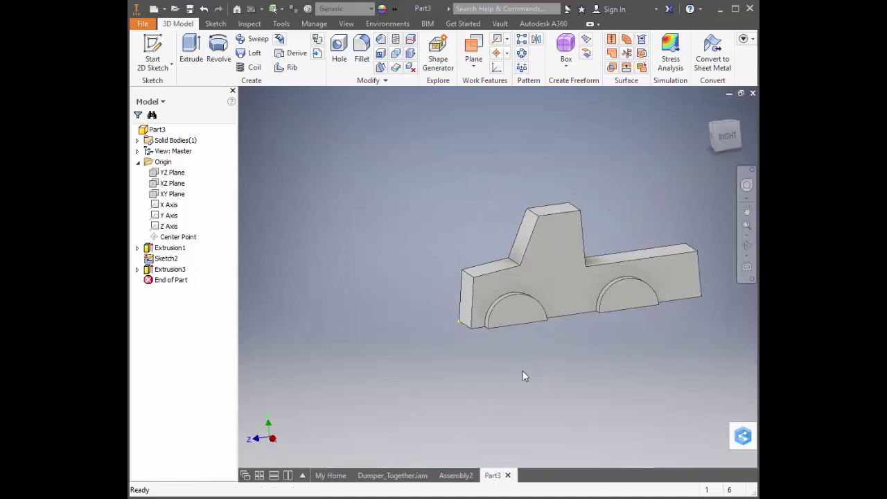
pyautogui.click(401, 476)
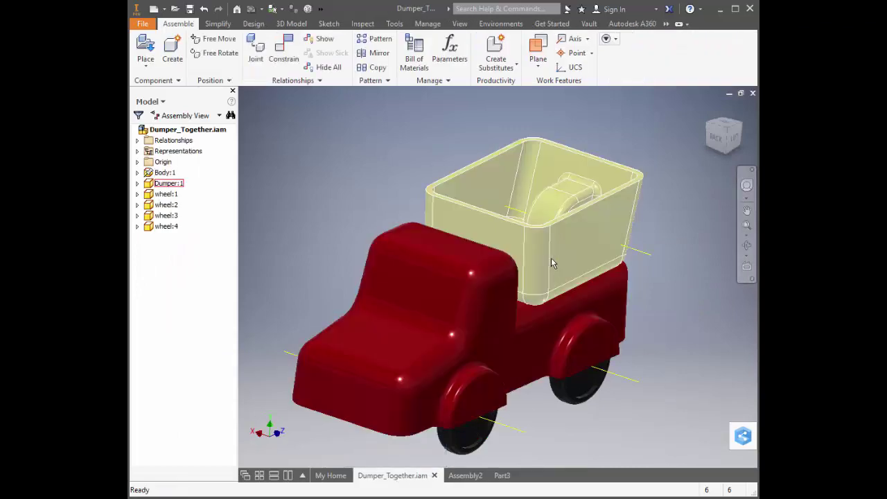
pyautogui.moveTo(552, 258)
pyautogui.mouseDown()
pyautogui.moveTo(549, 200)
pyautogui.moveTo(626, 147)
pyautogui.moveTo(565, 264)
pyautogui.mouseUp()
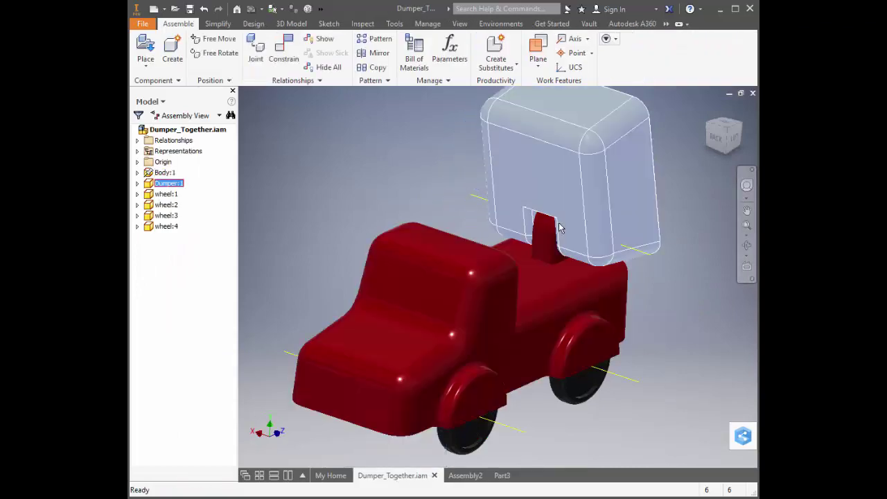
pyautogui.moveTo(564, 222); pyautogui.dragTo(582, 208)
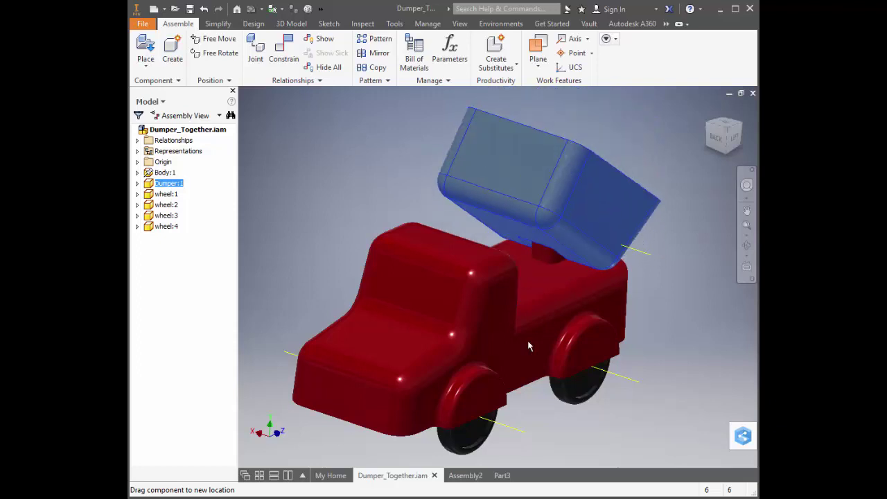
pyautogui.click(502, 476)
pyautogui.moveTo(580, 387); pyautogui.dragTo(475, 410, button='middle')
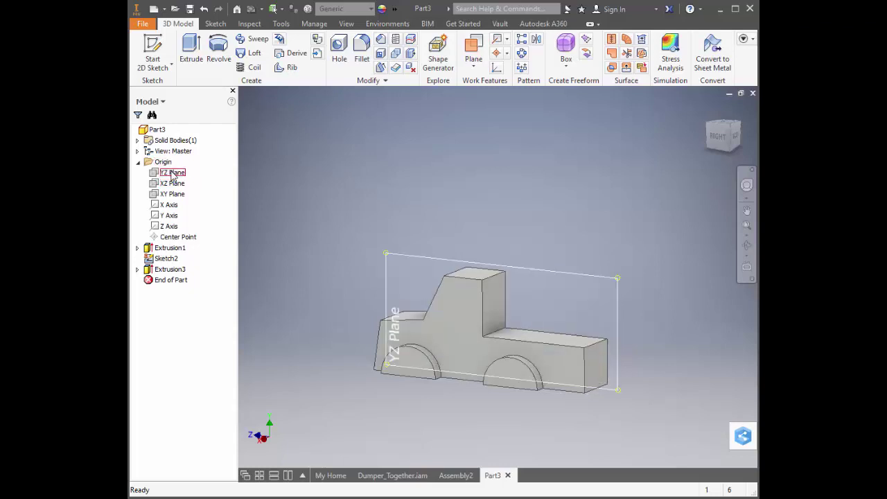
# Step: Select the YZ Plane under Origin and start Sketch5 on it
pyautogui.keyDown('shift'); pyautogui.moveTo(643, 343); pyautogui.dragTo(608, 344, button='middle'); pyautogui.keyUp('shift')
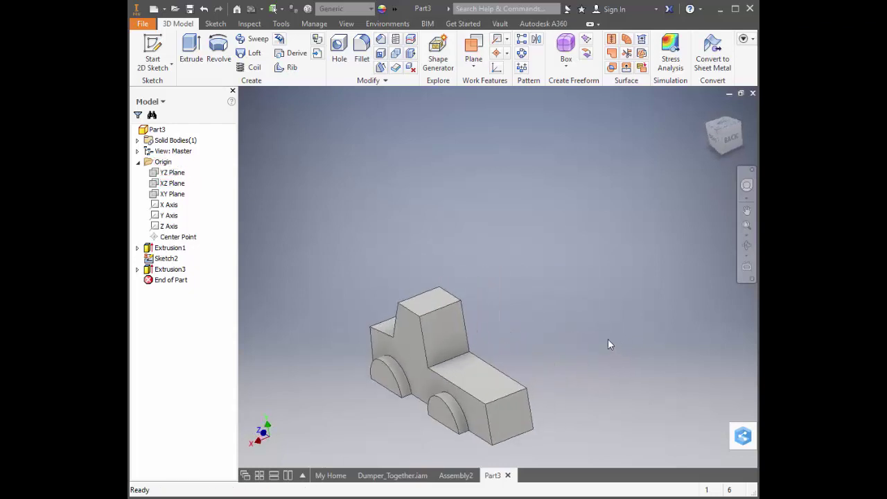
pyautogui.click(138, 162)
pyautogui.click(138, 162)
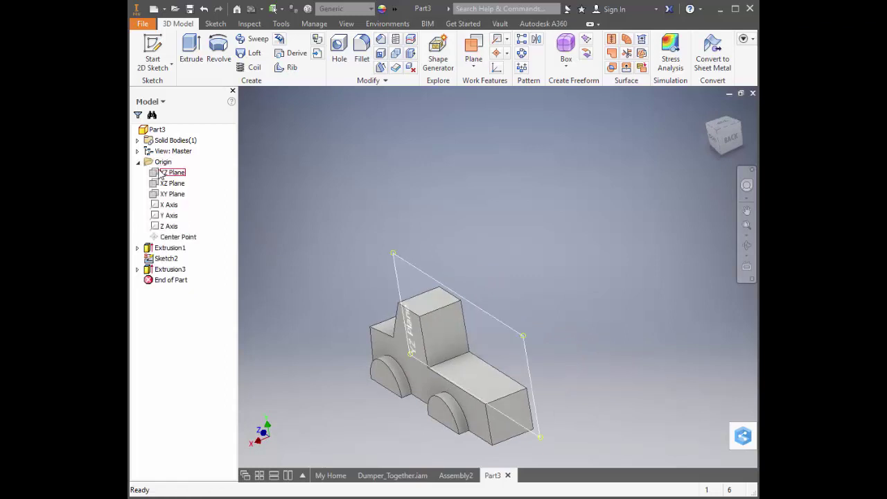
pyautogui.click(161, 175)
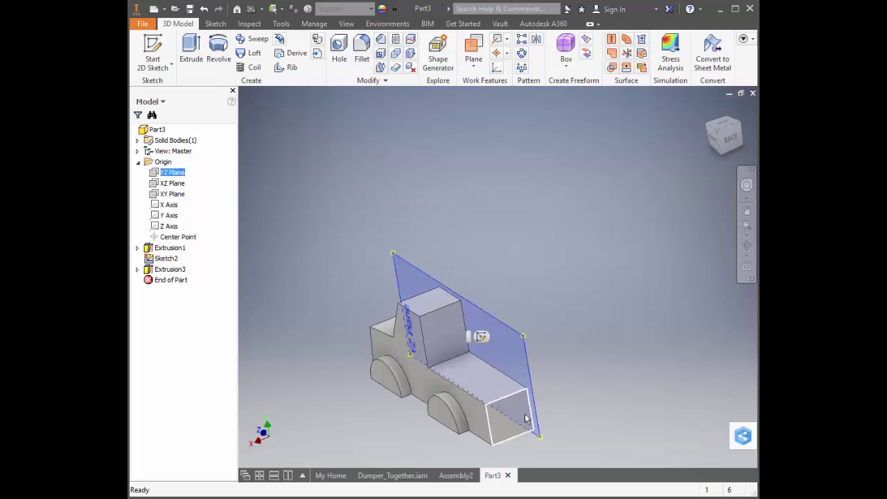
pyautogui.keyDown('shift'); pyautogui.moveTo(594, 356); pyautogui.dragTo(632, 353, button='middle'); pyautogui.keyUp('shift')
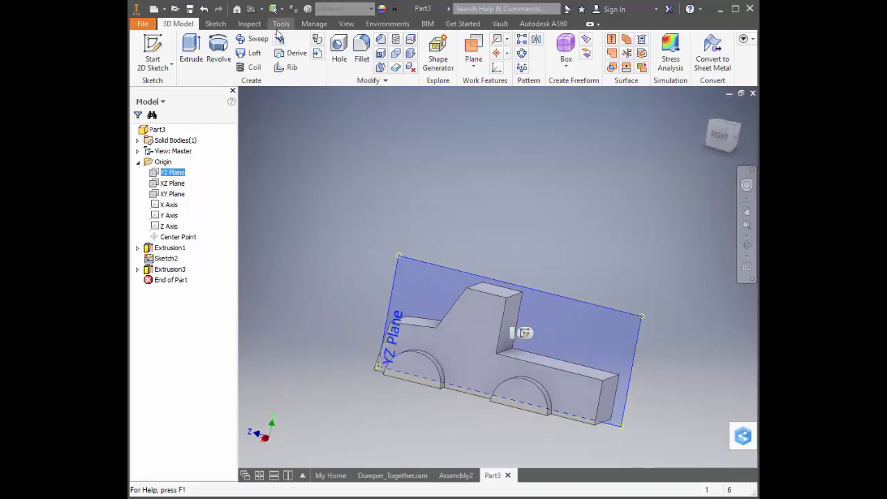
pyautogui.rightClick(567, 318)
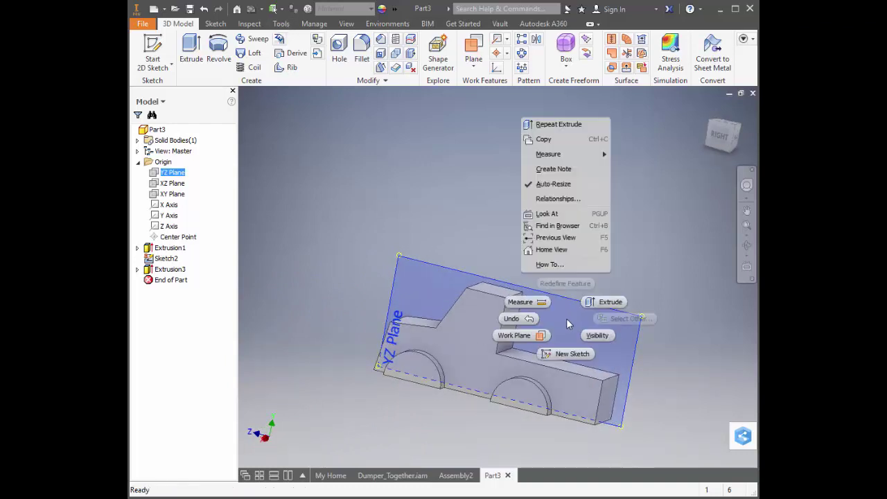
pyautogui.click(571, 355)
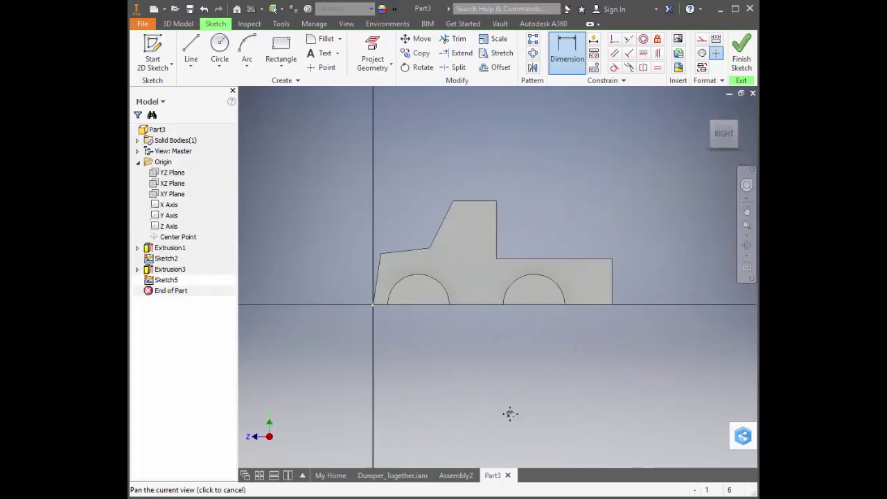
# Step: Draw a rectangle 15 high from the bed's rear top corner
pyautogui.click(282, 46)
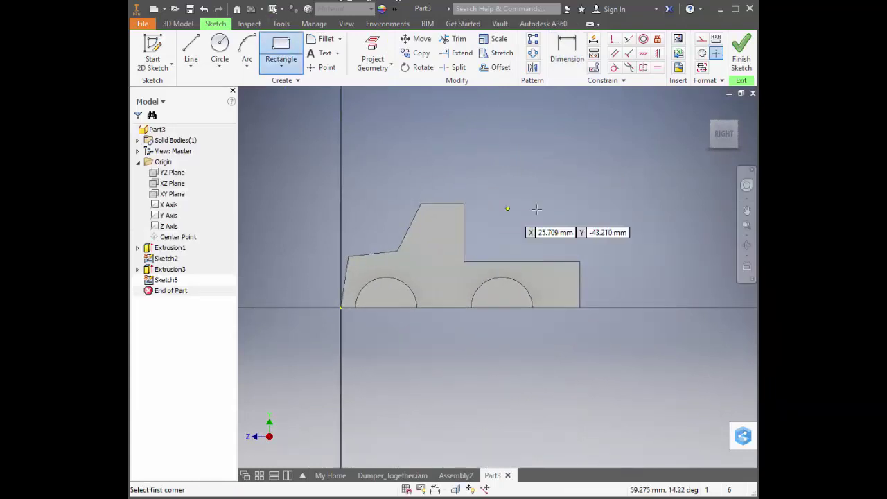
pyautogui.click(583, 262)
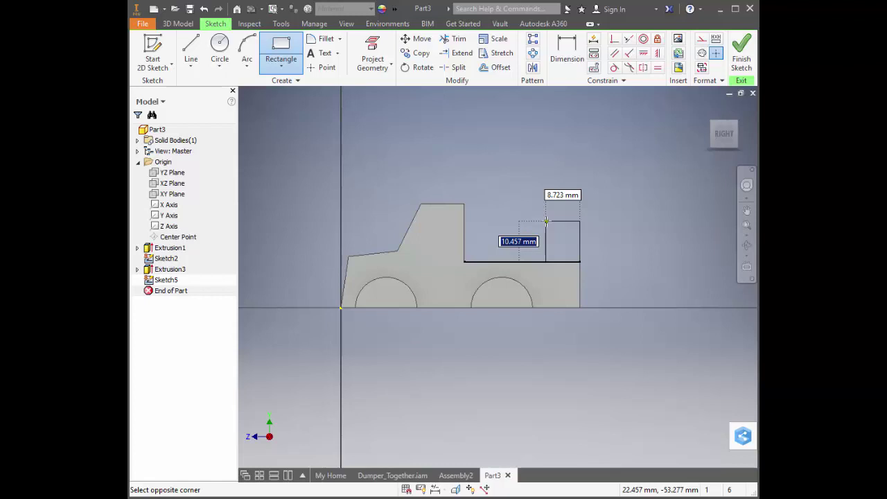
pyautogui.write('15')
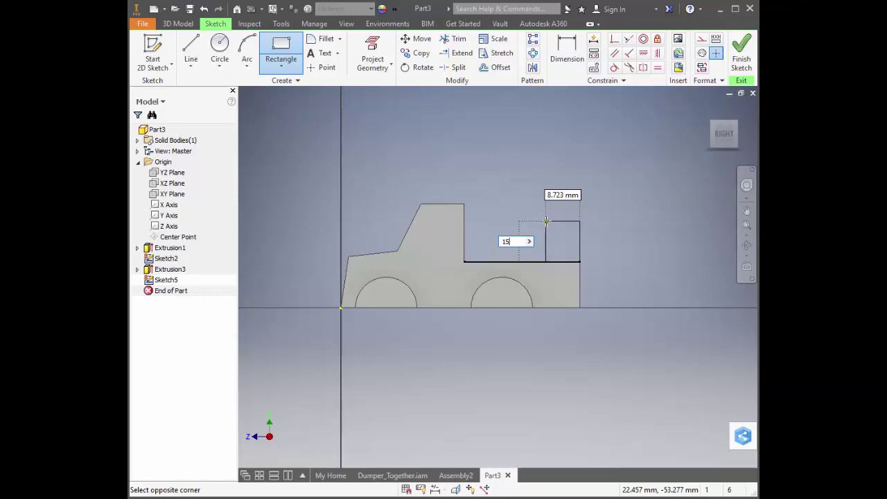
pyautogui.press('Return')
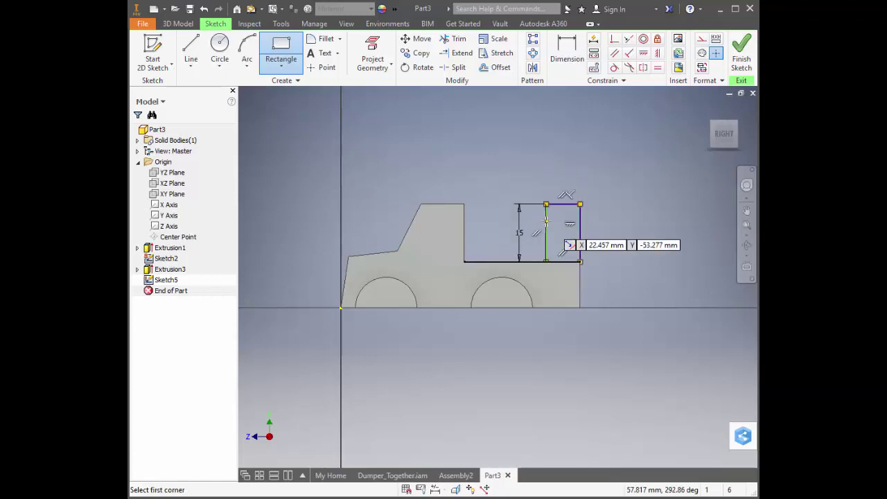
# Step: Dimension the rectangle's width to 10 and finish the sketch
pyautogui.click(567, 50)
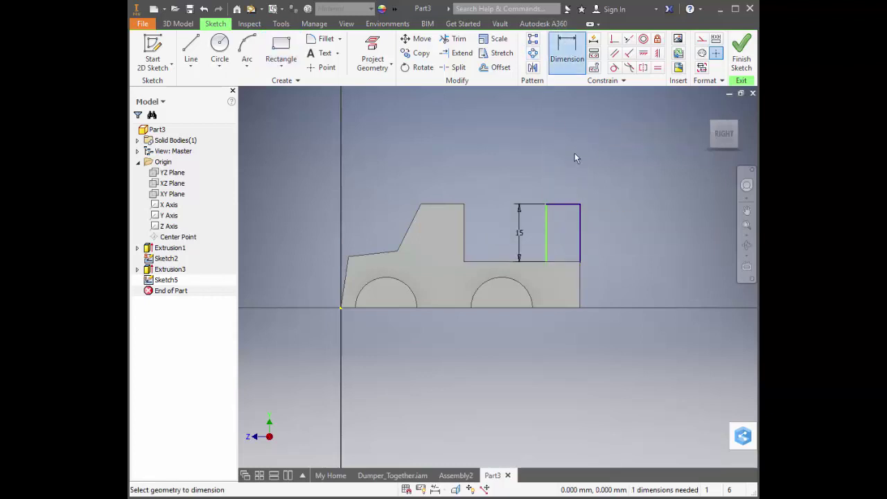
pyautogui.click(566, 205)
pyautogui.click(566, 182)
pyautogui.click(551, 227)
pyautogui.moveTo(551, 228); pyautogui.dragTo(509, 232)
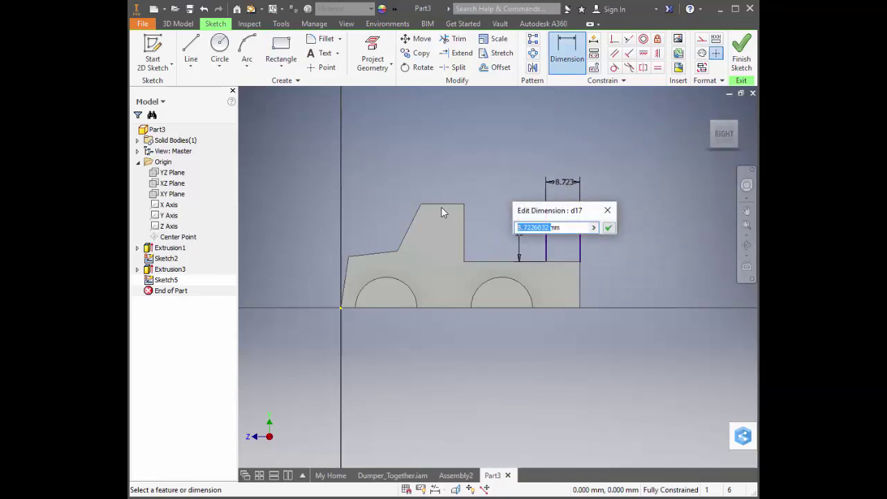
pyautogui.write('10')
pyautogui.press('Return')
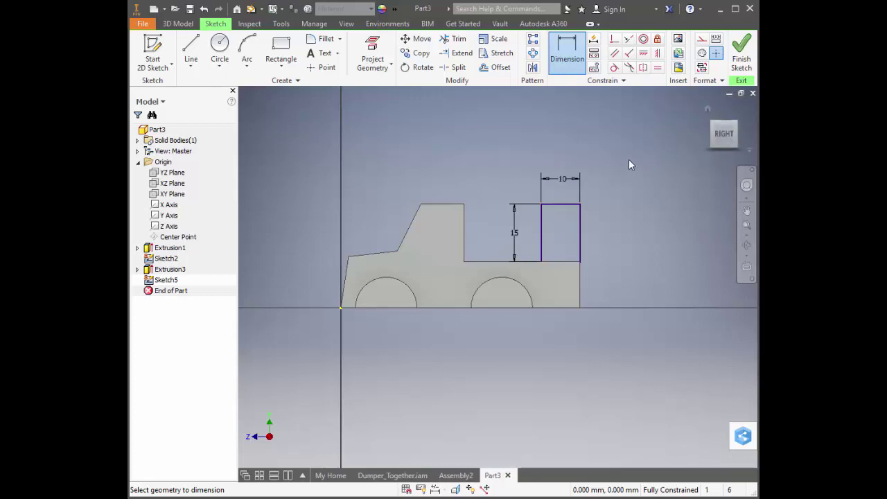
pyautogui.click(742, 47)
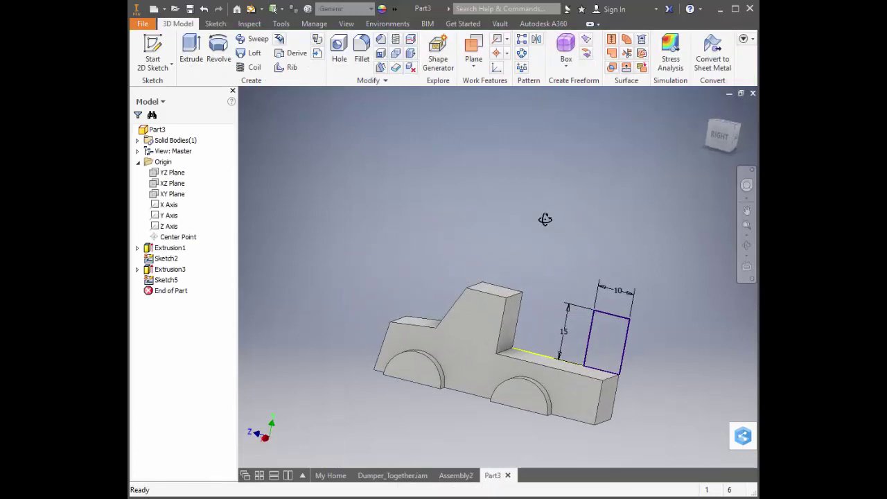
pyautogui.keyDown('shift'); pyautogui.moveTo(545, 219); pyautogui.dragTo(476, 198, button='middle'); pyautogui.keyUp('shift')
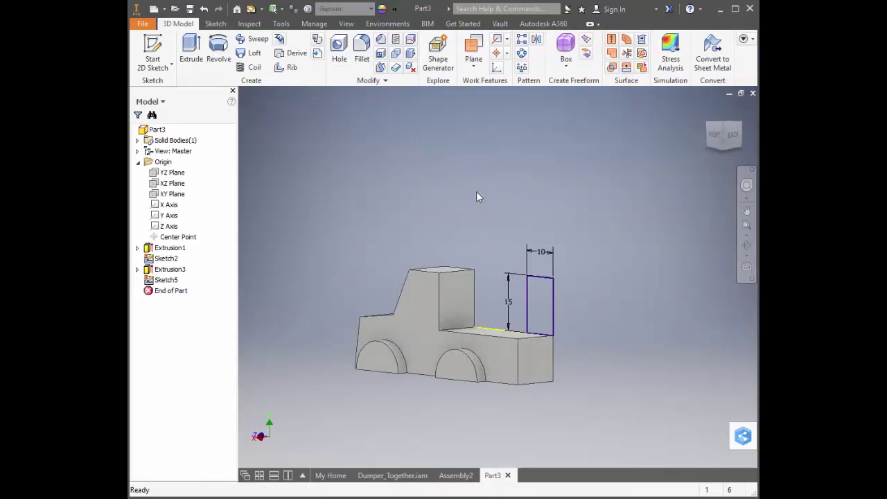
pyautogui.click(174, 173)
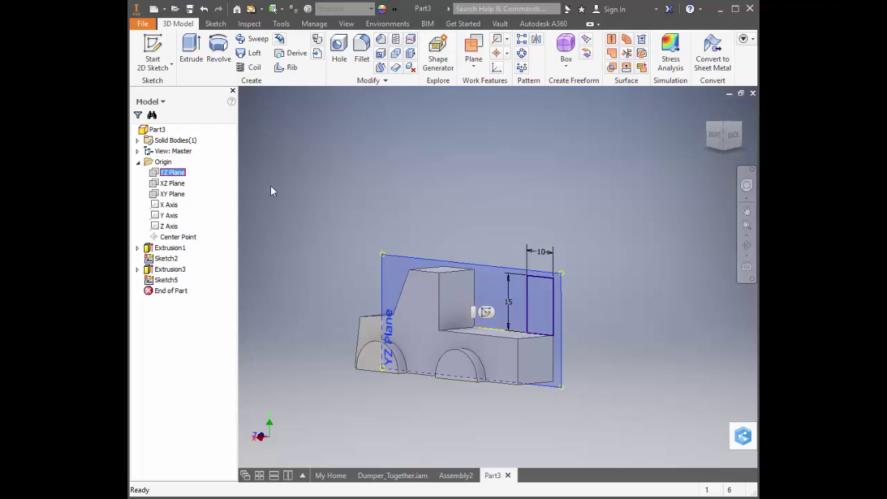
pyautogui.rightClick(469, 185)
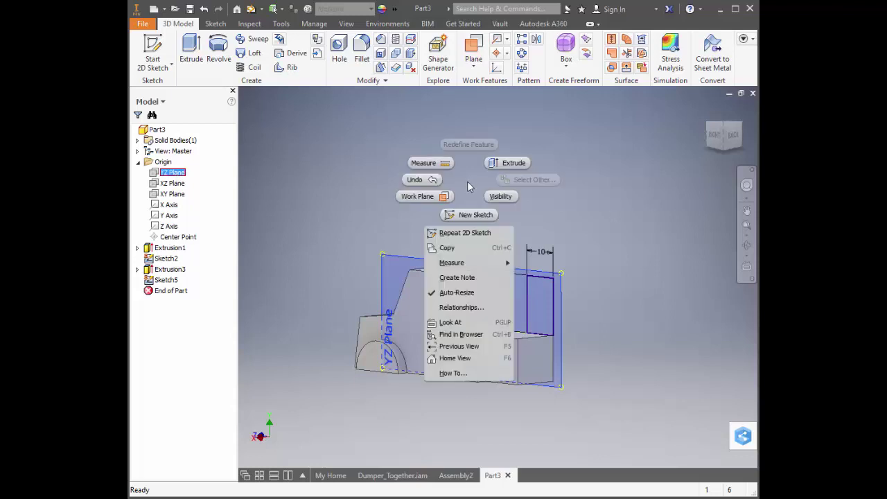
pyautogui.click(644, 267)
pyautogui.click(423, 208)
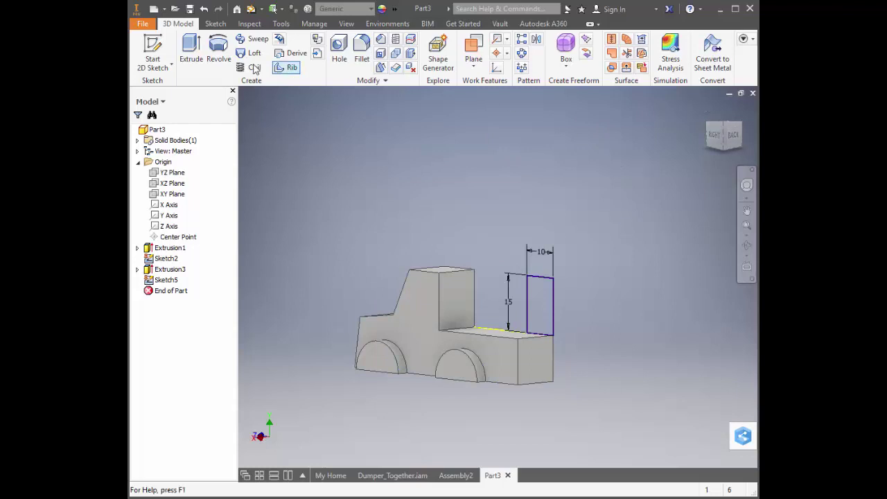
# Step: Extrude the 10 × 15 rectangle 5 mm into an upright block at the bed's rear
pyautogui.click(192, 52)
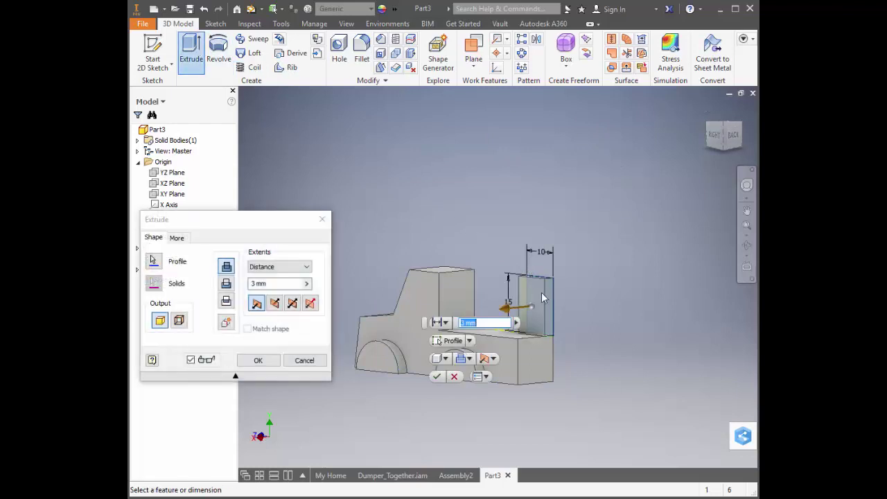
pyautogui.click(461, 322)
pyautogui.write('5')
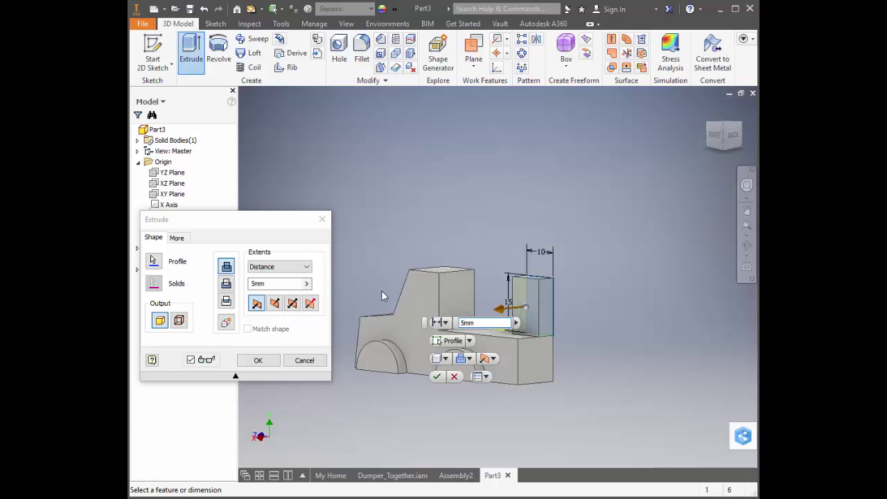
pyautogui.click(437, 377)
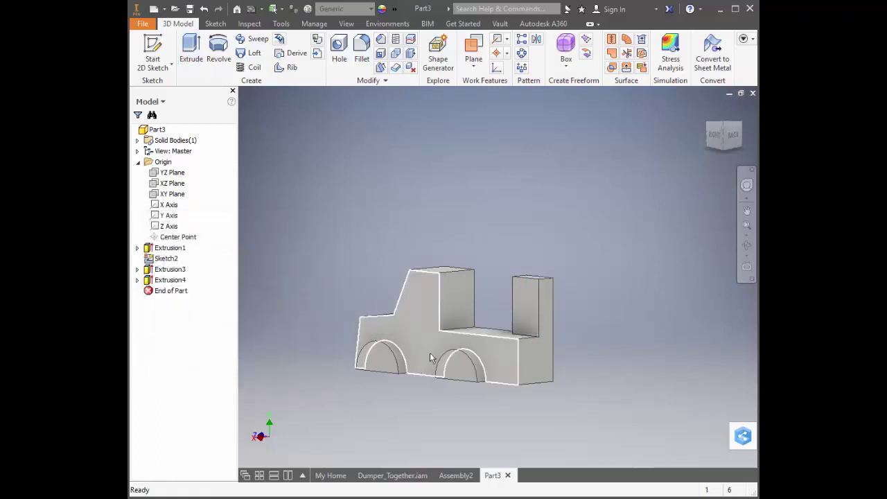
pyautogui.keyDown('shift'); pyautogui.moveTo(501, 134); pyautogui.dragTo(561, 146, button='middle'); pyautogui.keyUp('shift')
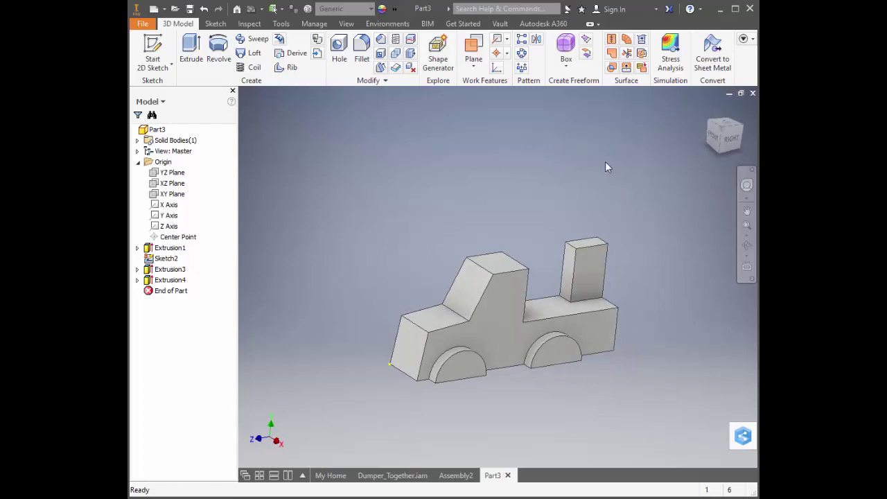
# Step: Fillet the rear block's two top edges with a 5 mm radius for an arched top
pyautogui.click(360, 46)
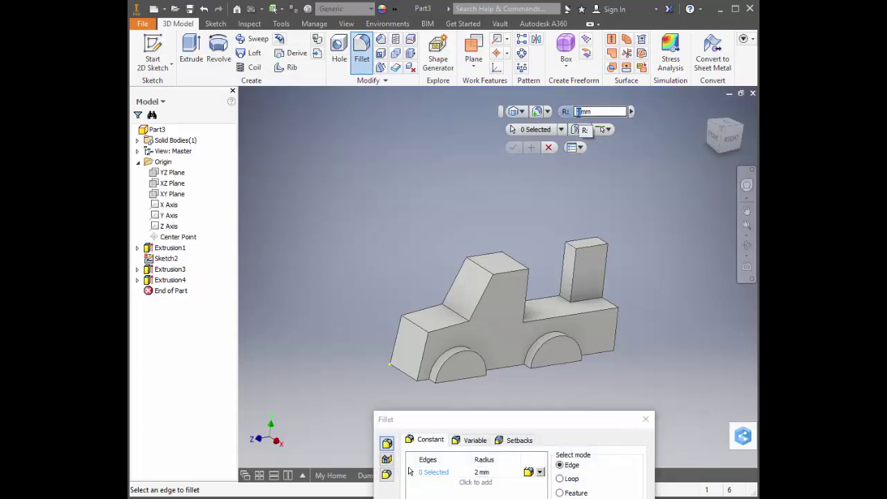
pyautogui.write('5')
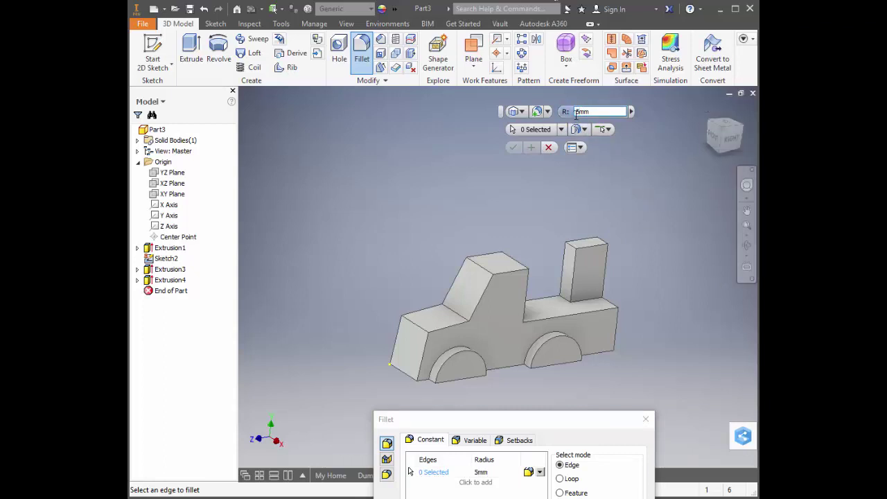
pyautogui.click(571, 247)
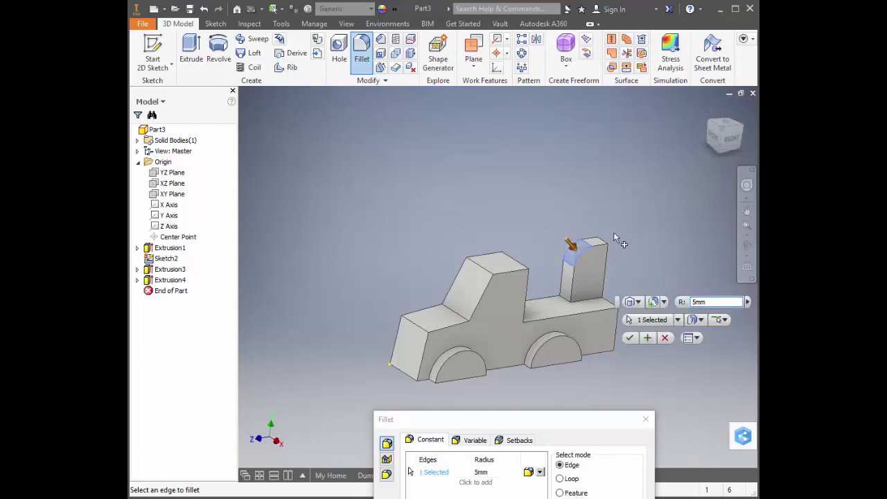
pyautogui.click(604, 239)
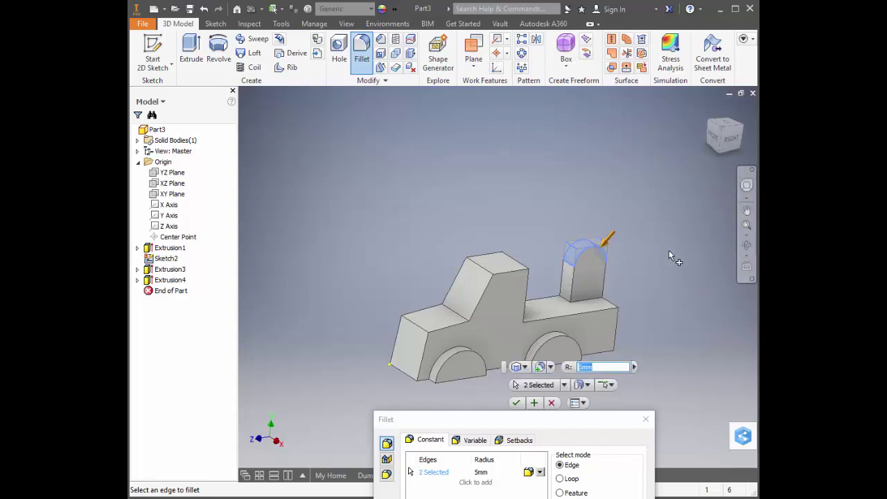
pyautogui.click(517, 403)
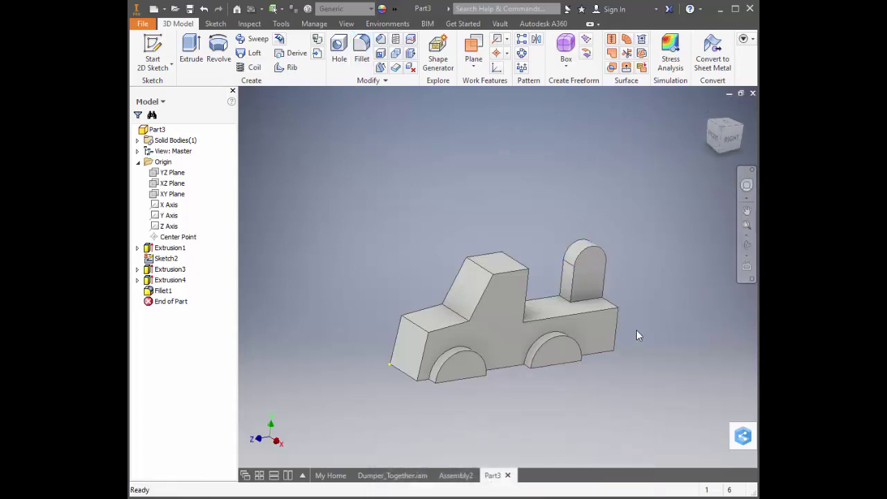
pyautogui.moveTo(671, 330)
pyautogui.keyDown('shift'); pyautogui.mouseDown(button='middle')
pyautogui.moveTo(679, 326)
pyautogui.moveTo(648, 312)
pyautogui.moveTo(625, 319)
pyautogui.moveTo(663, 325)
pyautogui.moveTo(660, 332)
pyautogui.mouseUp(button='middle'); pyautogui.keyUp('shift')
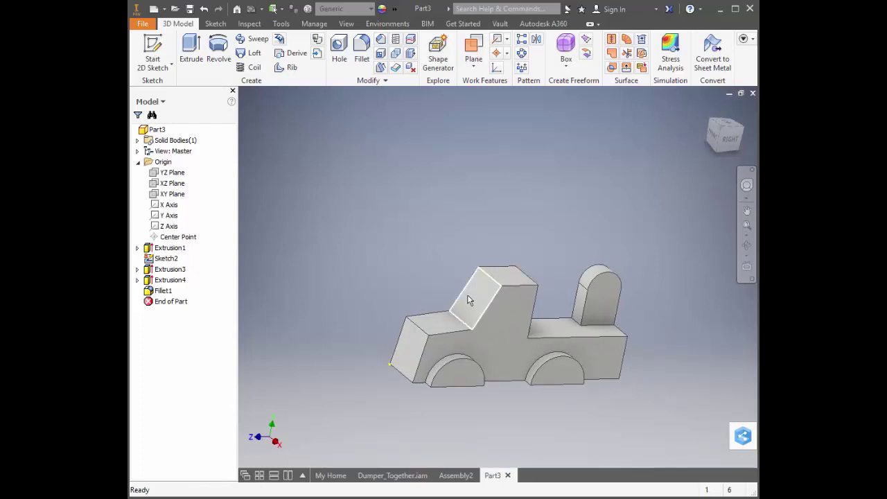
pyautogui.click(362, 51)
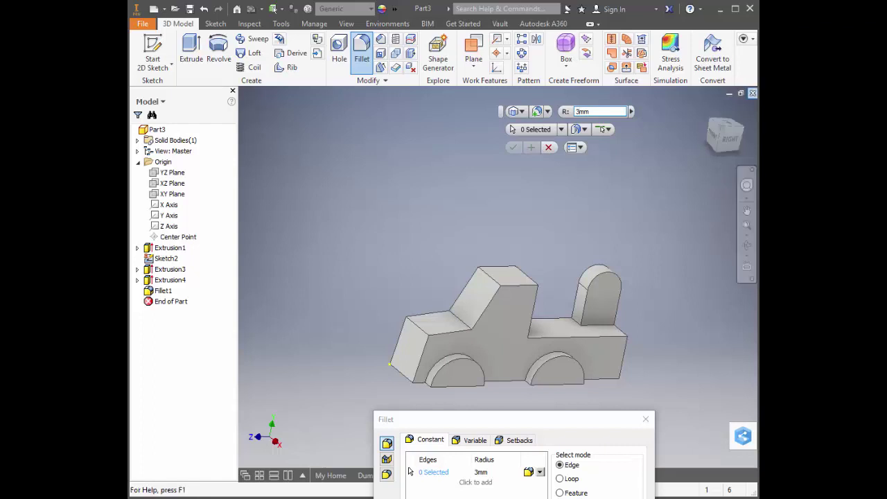
pyautogui.click(521, 275)
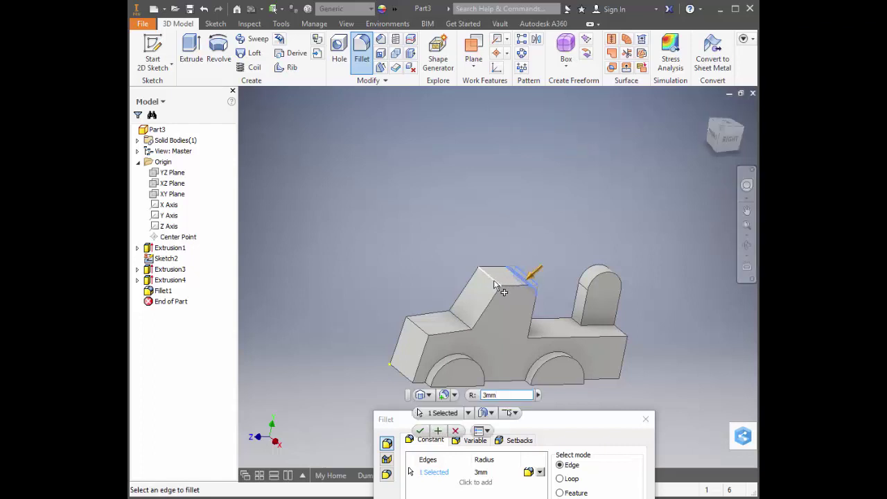
pyautogui.click(492, 275)
pyautogui.click(456, 317)
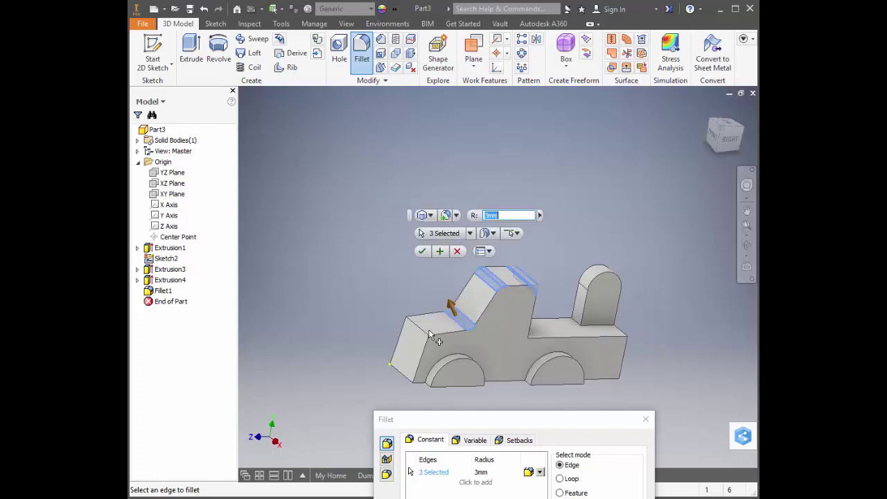
pyautogui.click(418, 330)
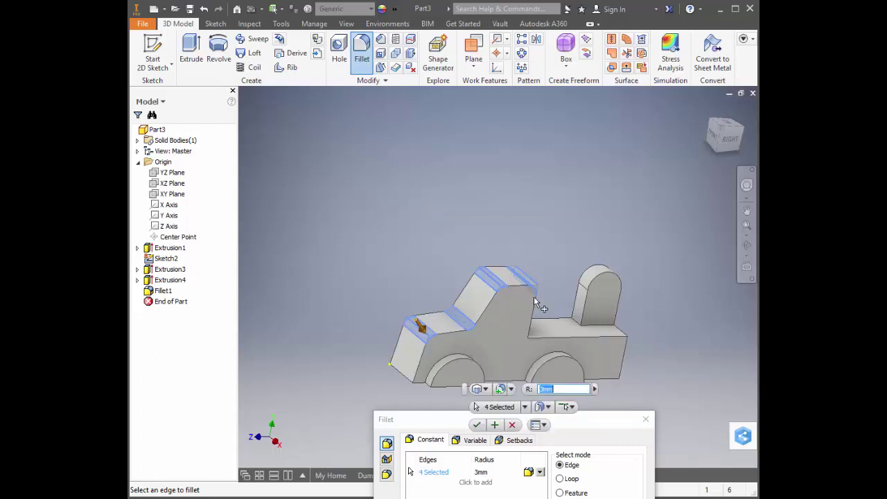
pyautogui.click(623, 335)
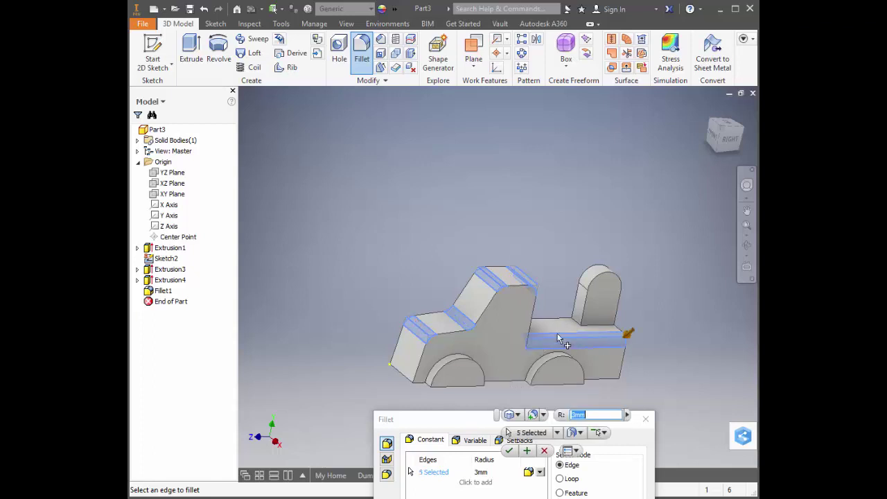
pyautogui.click(535, 321)
pyautogui.click(527, 292)
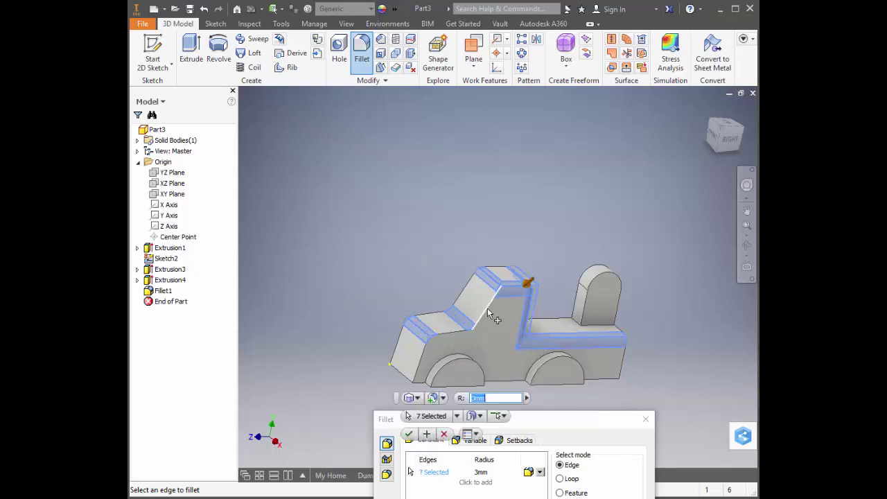
pyautogui.click(490, 316)
pyautogui.click(443, 331)
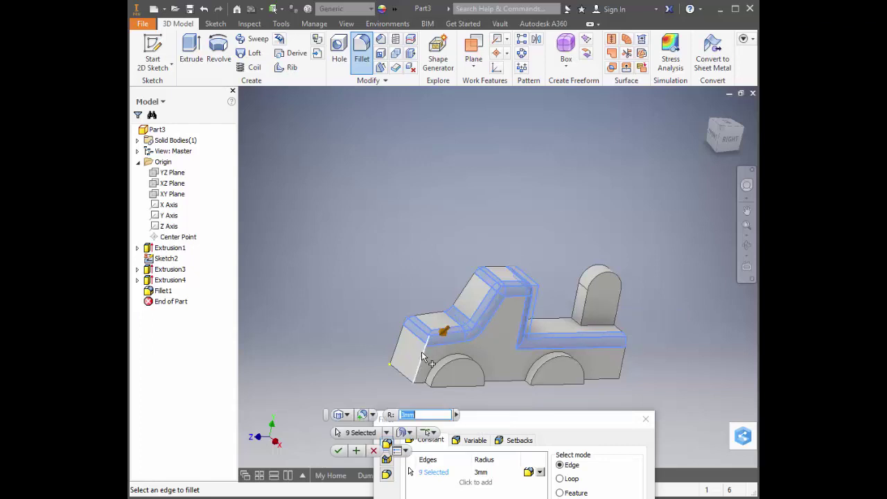
pyautogui.click(421, 351)
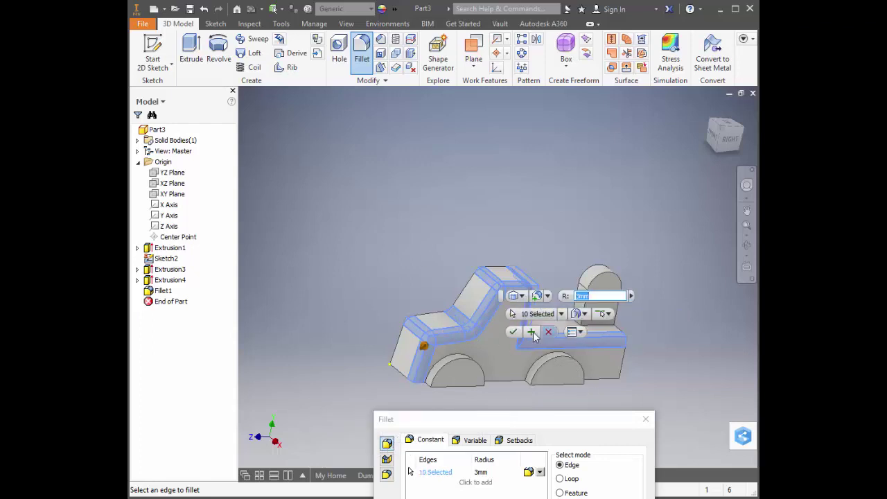
pyautogui.press('Return')
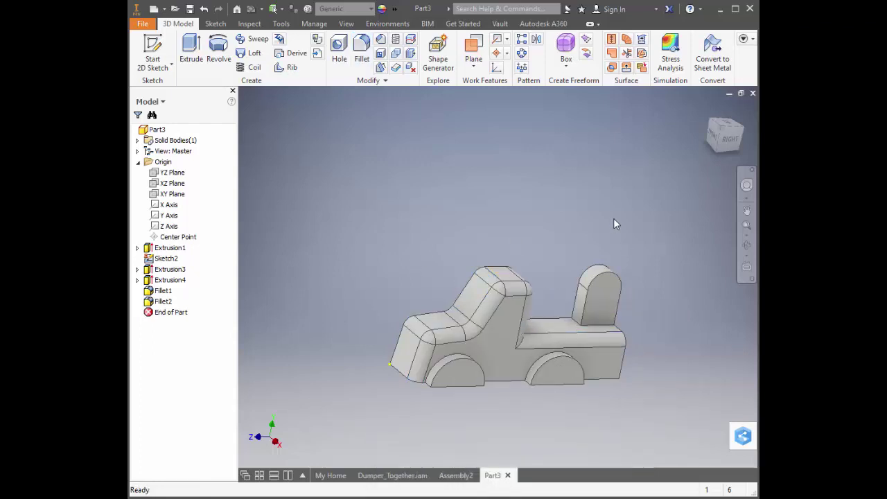
pyautogui.keyDown('shift'); pyautogui.moveTo(614, 218); pyautogui.dragTo(596, 229, button='middle'); pyautogui.keyUp('shift')
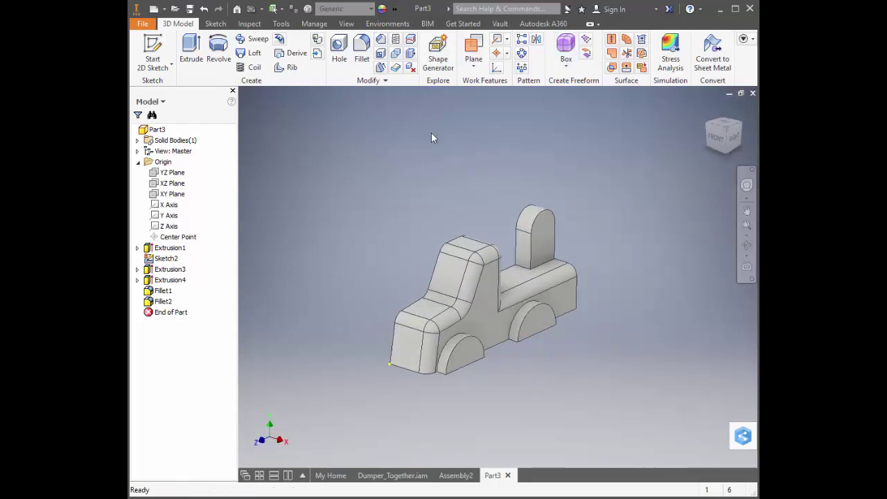
# Step: Apply a 2 mm fillet to the outer and inner edges of the front and rear wheel arches
pyautogui.click(361, 47)
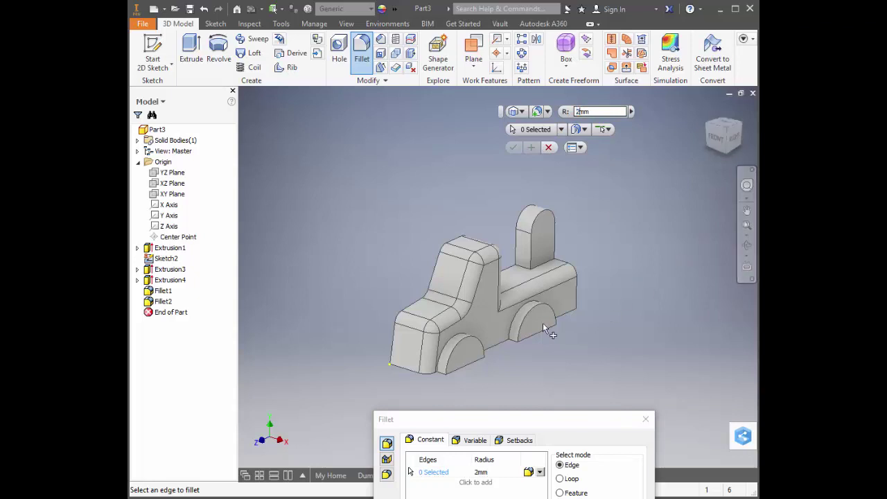
pyautogui.click(471, 350)
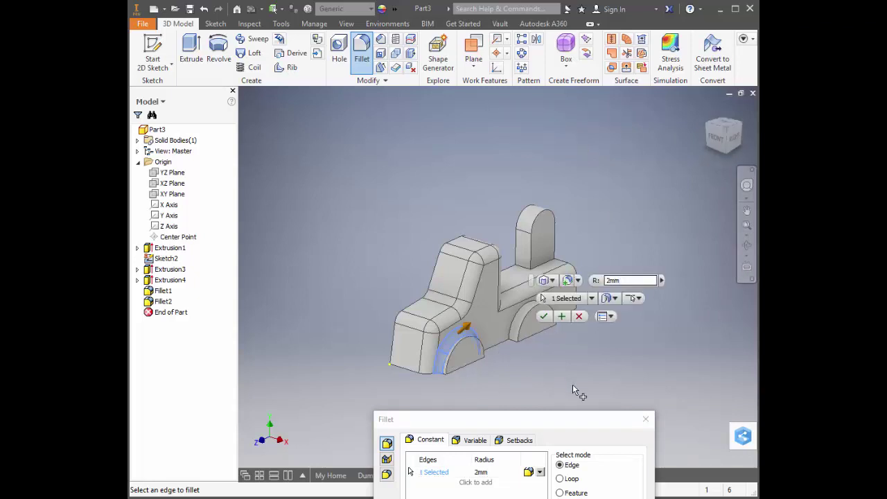
pyautogui.click(542, 320)
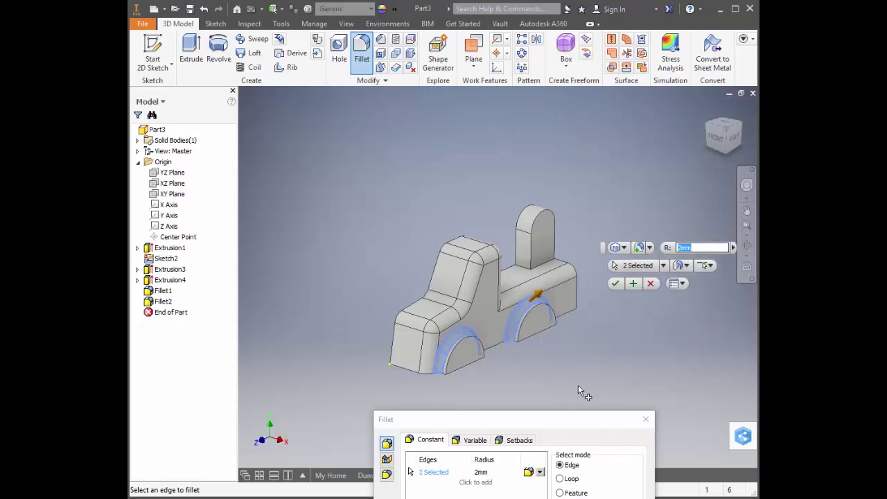
pyautogui.click(469, 347)
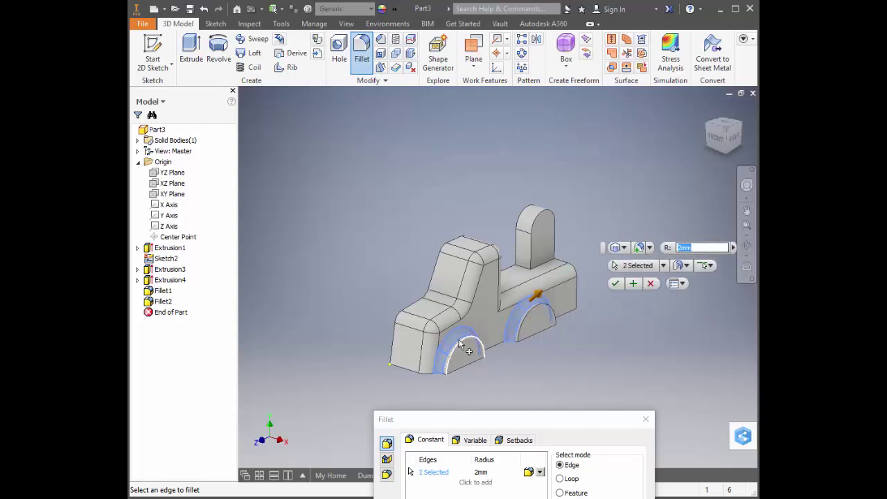
pyautogui.click(548, 316)
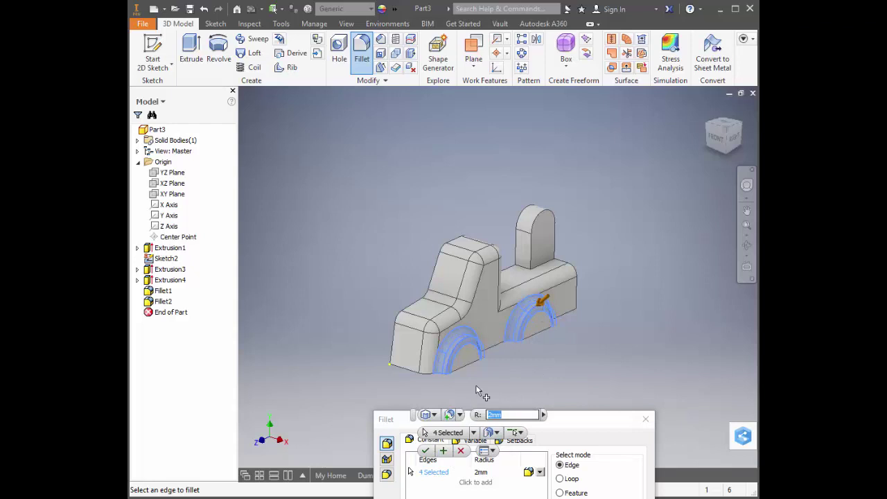
pyautogui.click(425, 451)
pyautogui.keyDown('shift'); pyautogui.moveTo(668, 362); pyautogui.dragTo(642, 368, button='middle'); pyautogui.keyUp('shift')
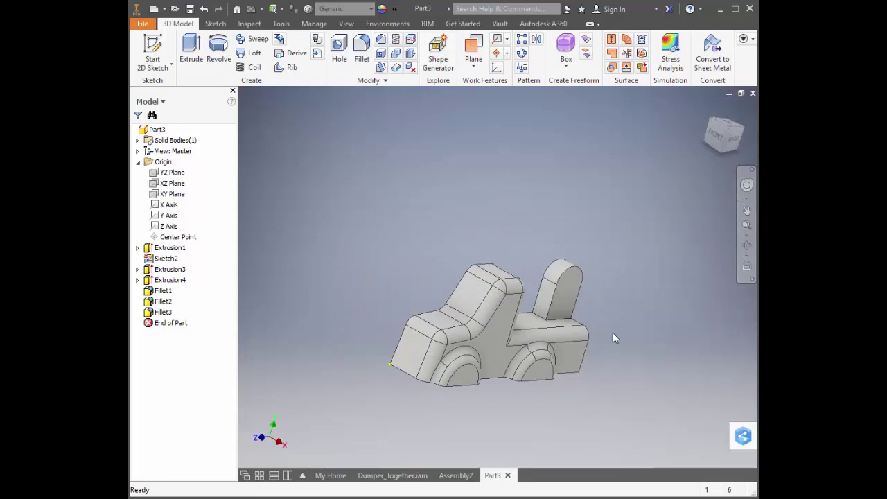
pyautogui.keyDown('shift'); pyautogui.moveTo(613, 338); pyautogui.dragTo(605, 275, button='middle'); pyautogui.keyUp('shift')
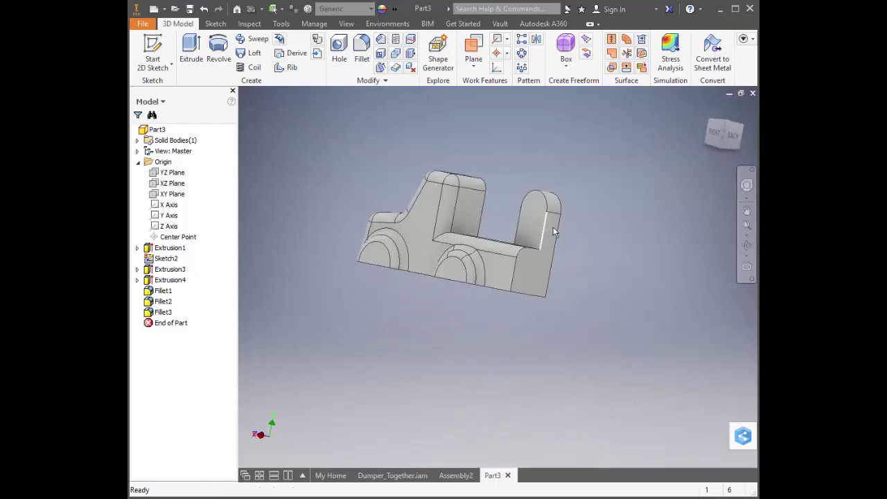
pyautogui.keyDown('shift'); pyautogui.moveTo(590, 242); pyautogui.dragTo(535, 283, button='middle'); pyautogui.keyUp('shift')
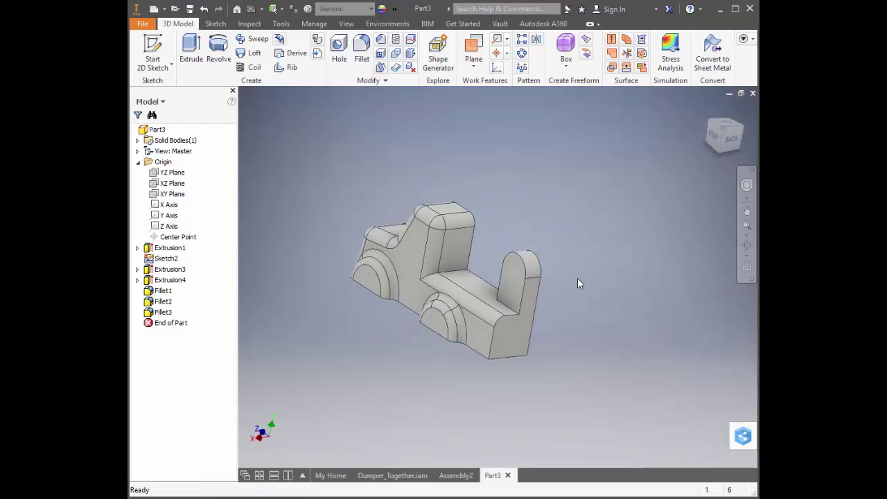
# Step: Edit Extrusion4 and change its distance from 5 mm to 2.5 mm
pyautogui.rightClick(170, 284)
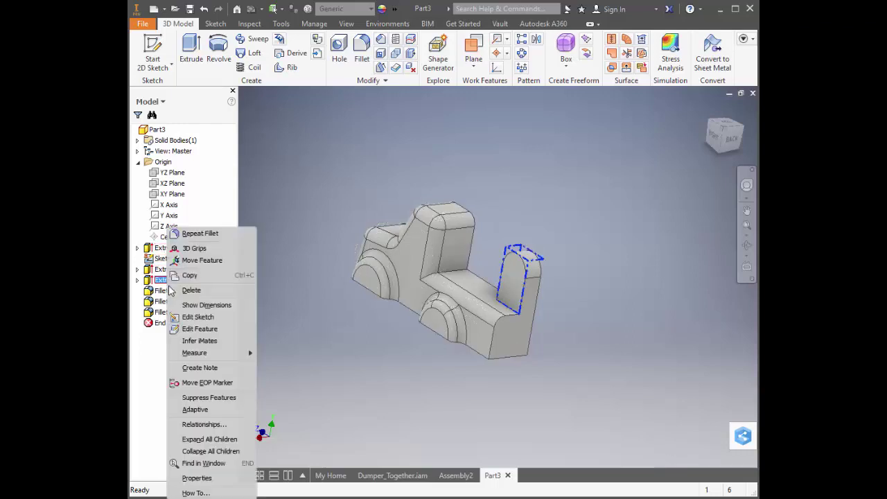
pyautogui.click(200, 330)
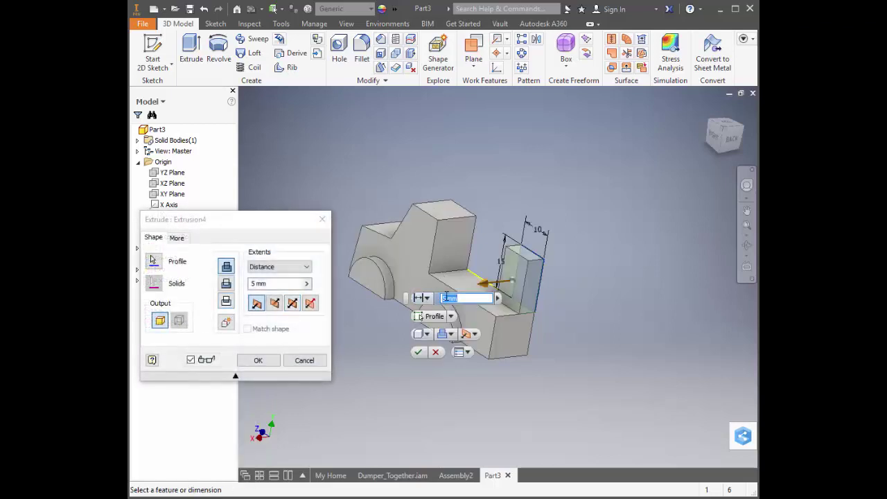
pyautogui.click(439, 298)
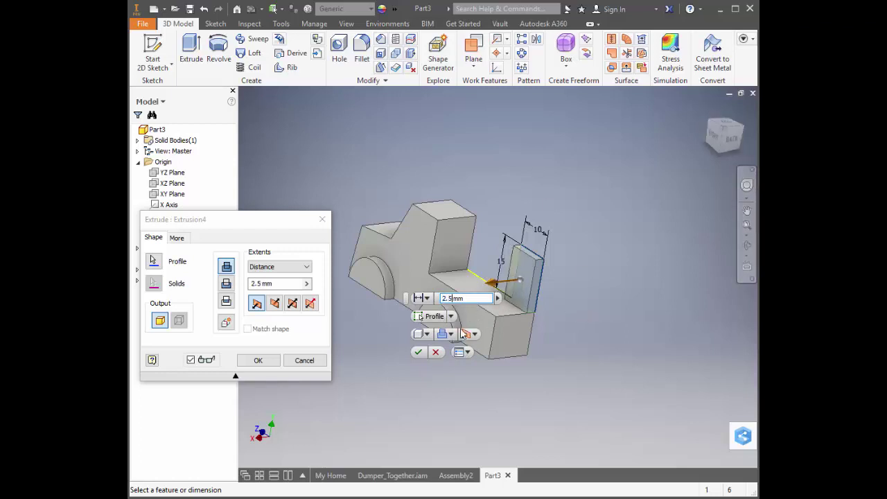
pyautogui.click(419, 352)
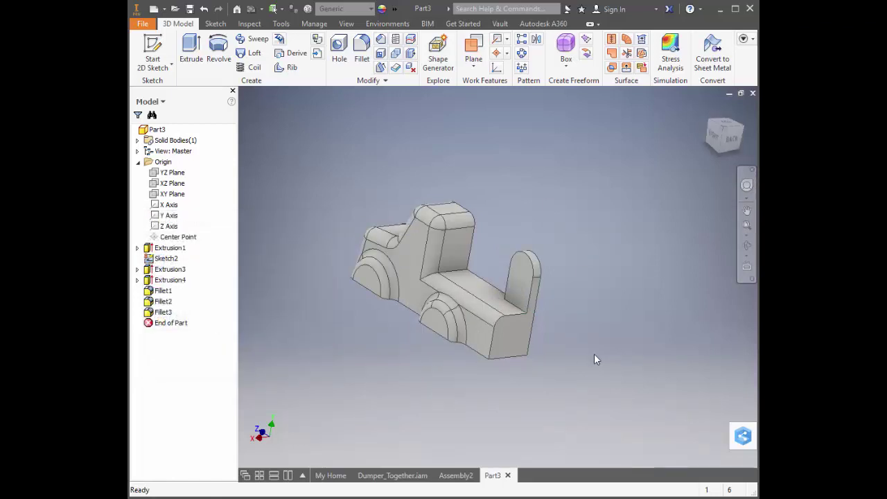
pyautogui.keyDown('shift'); pyautogui.moveTo(581, 359); pyautogui.dragTo(485, 381, button='middle'); pyautogui.keyUp('shift')
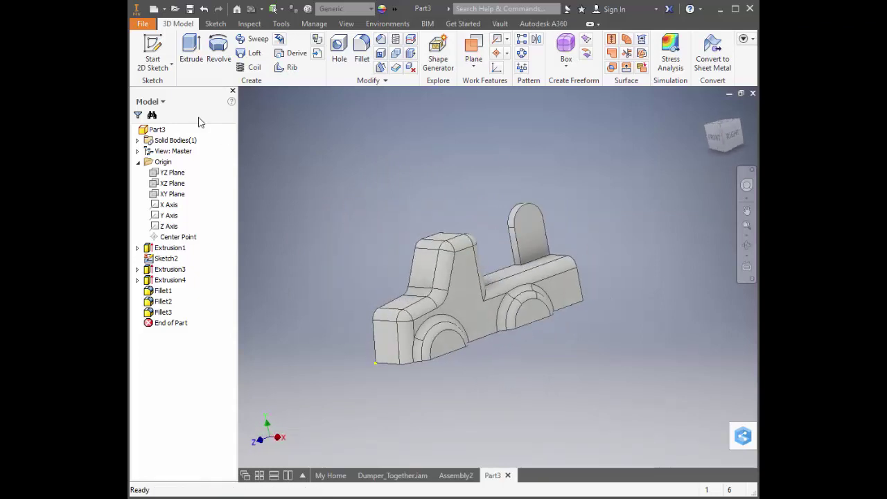
# Step: Mirror Extrusion1, Extrusion3, Extrusion4 and the fillets across the body's flat side face
pyautogui.doubleClick(154, 130)
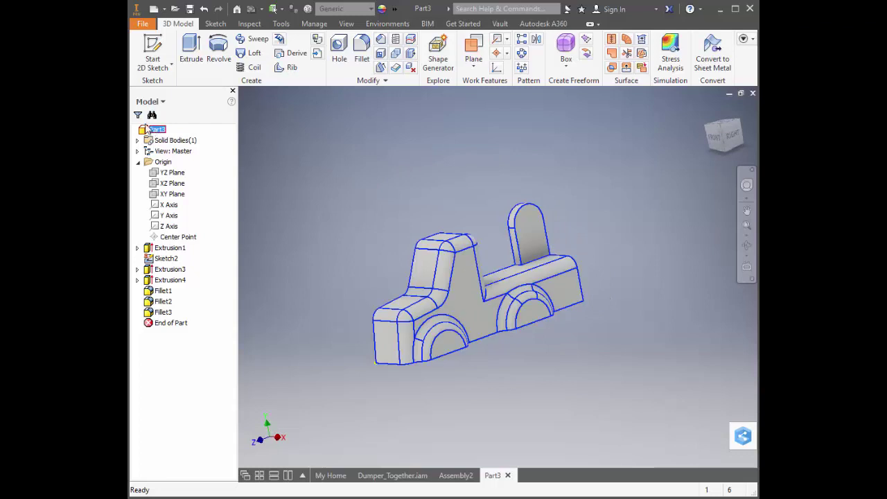
pyautogui.click(536, 40)
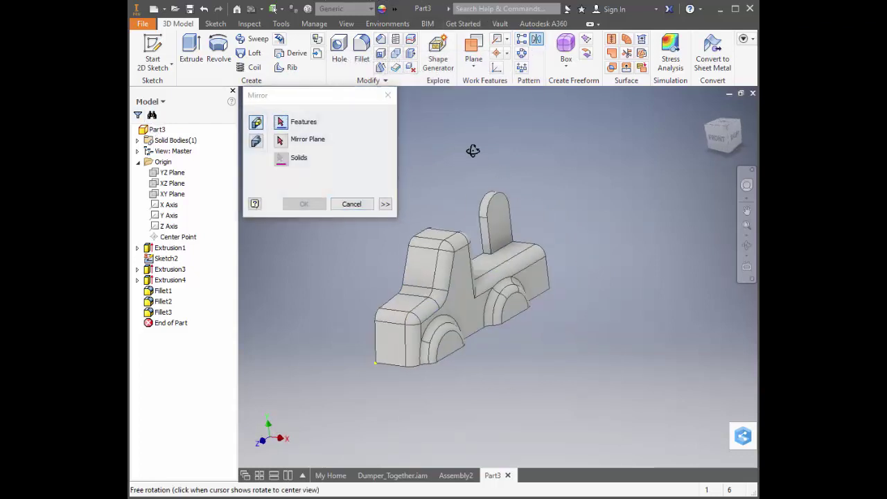
pyautogui.moveTo(472, 151)
pyautogui.keyDown('shift'); pyautogui.mouseDown(button='middle')
pyautogui.moveTo(493, 159)
pyautogui.moveTo(482, 154)
pyautogui.mouseUp(button='middle'); pyautogui.keyUp('shift')
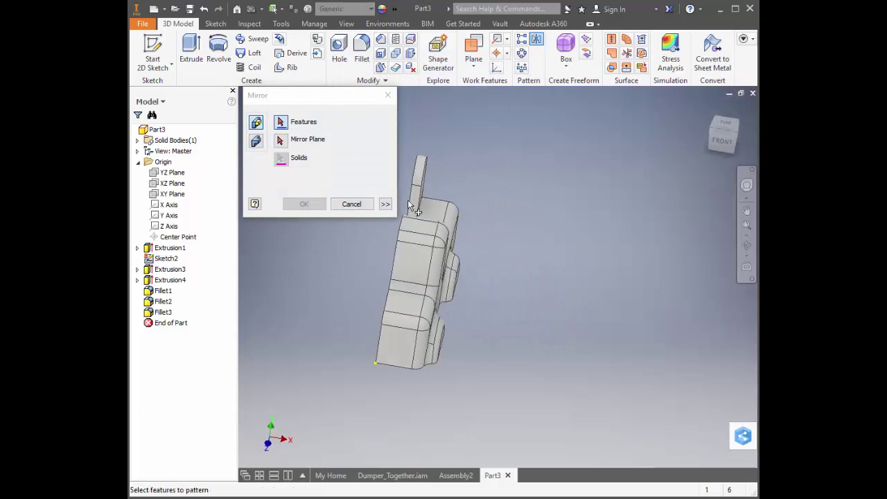
pyautogui.keyDown('shift'); pyautogui.moveTo(367, 317); pyautogui.dragTo(478, 316, button='middle'); pyautogui.keyUp('shift')
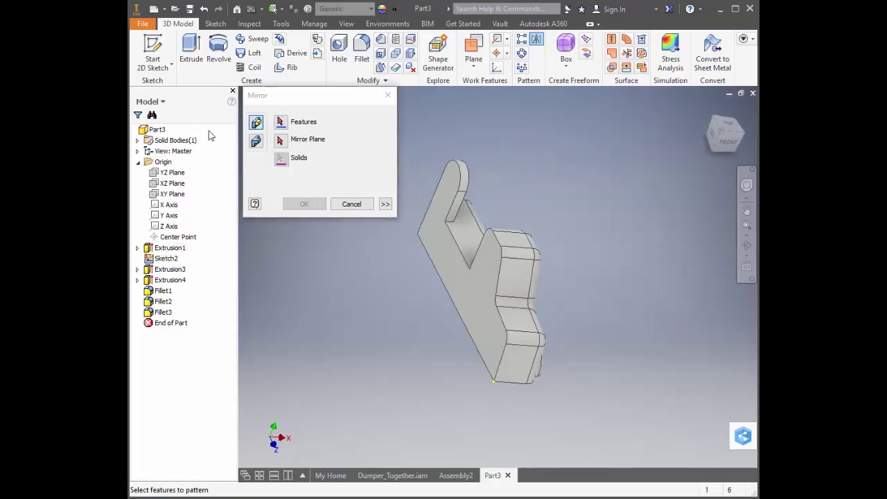
pyautogui.click(164, 249)
pyautogui.click(178, 270)
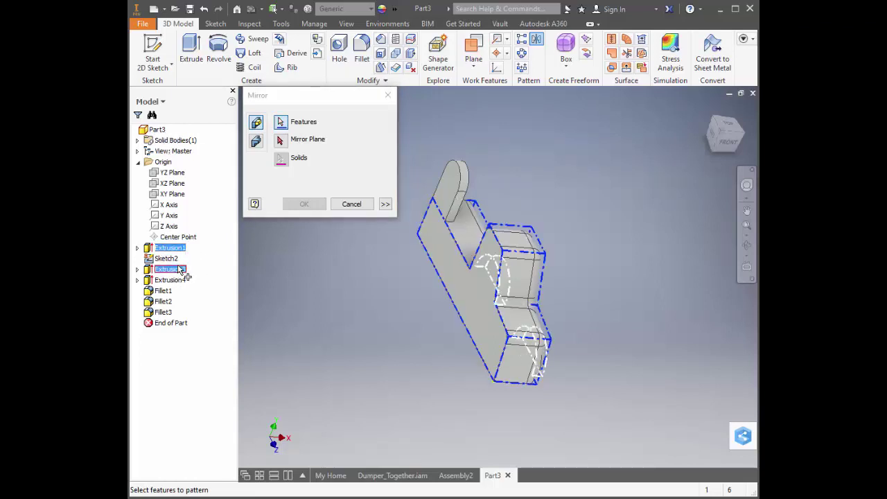
pyautogui.click(175, 281)
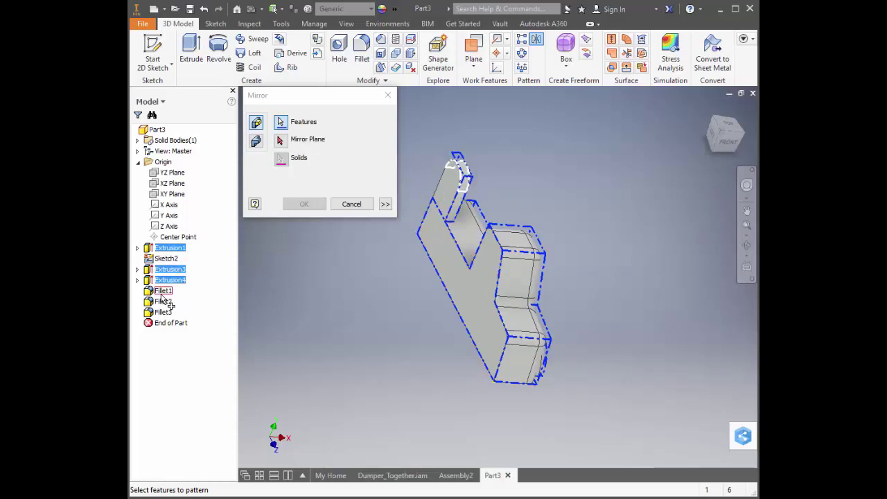
pyautogui.click(162, 294)
pyautogui.click(161, 302)
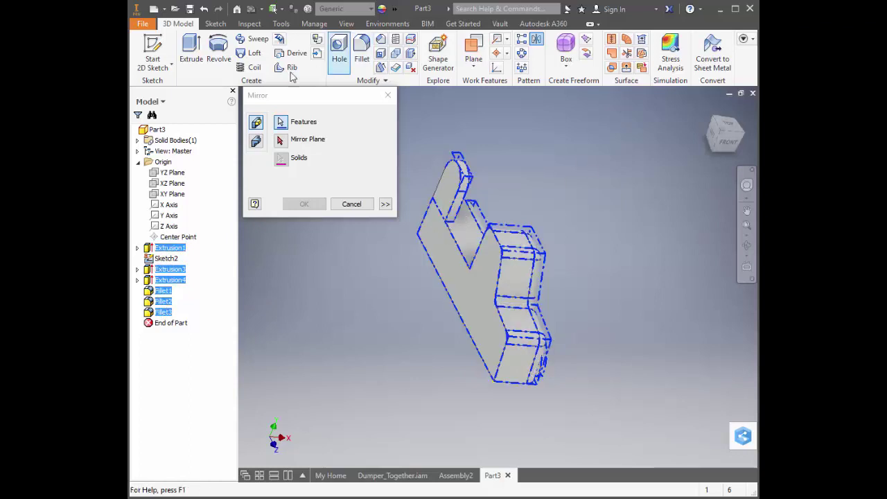
pyautogui.click(280, 142)
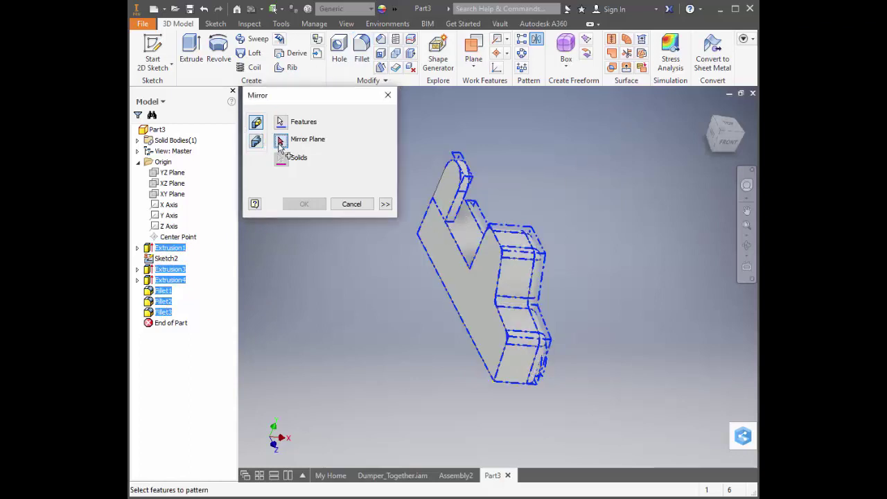
pyautogui.click(441, 265)
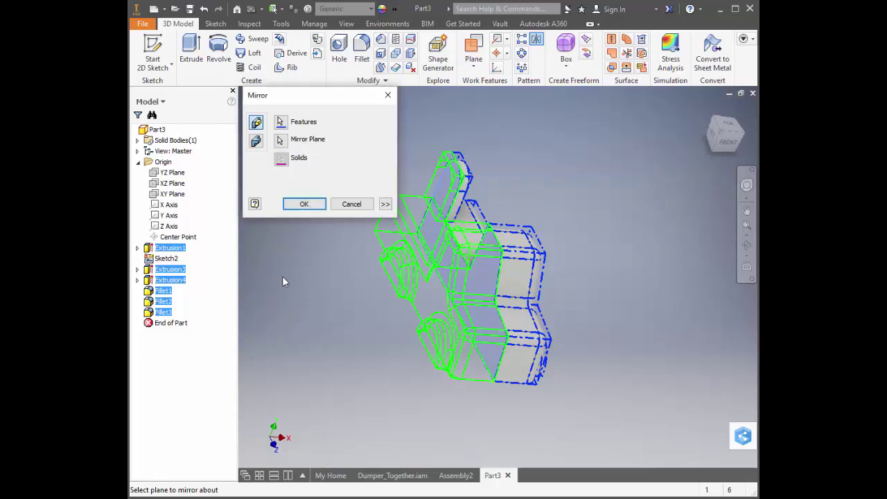
pyautogui.click(303, 205)
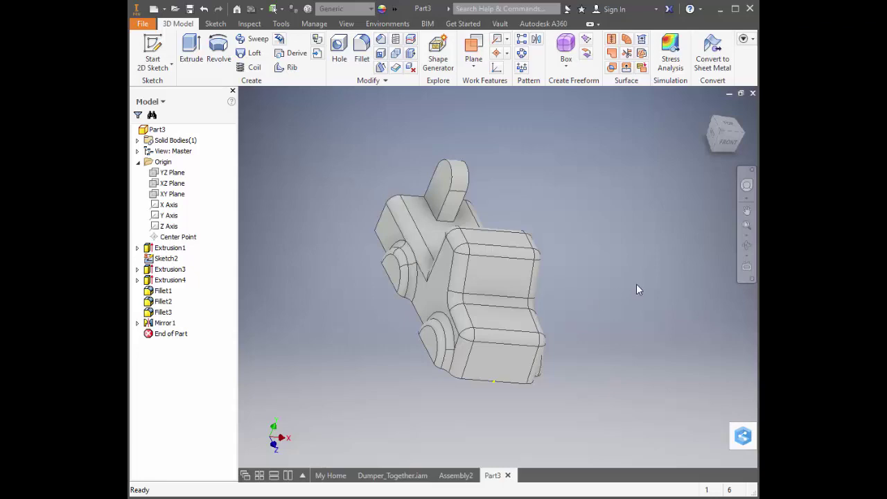
pyautogui.keyDown('shift'); pyautogui.moveTo(636, 297); pyautogui.dragTo(461, 287, button='middle'); pyautogui.keyUp('shift')
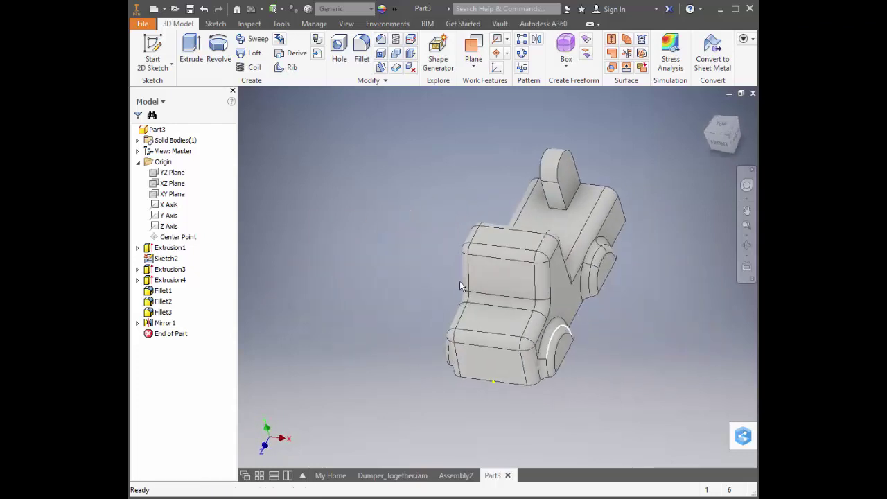
pyautogui.keyDown('shift'); pyautogui.moveTo(336, 199); pyautogui.dragTo(357, 183, button='middle'); pyautogui.keyUp('shift')
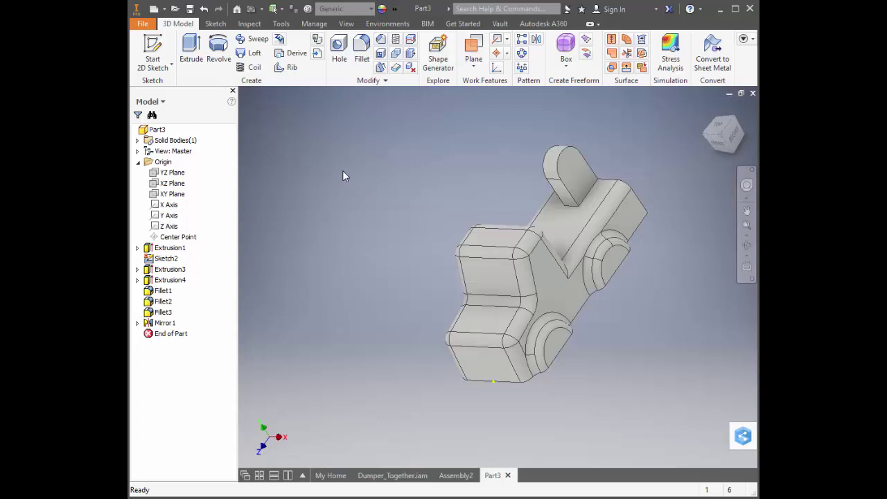
# Step: Set the part material to Polyethylene, High Density and open the appearance library
pyautogui.click(372, 10)
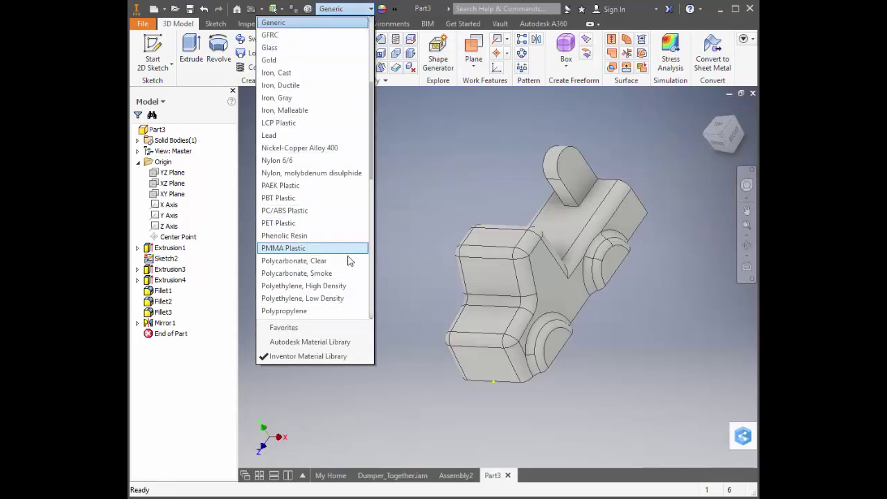
pyautogui.click(308, 286)
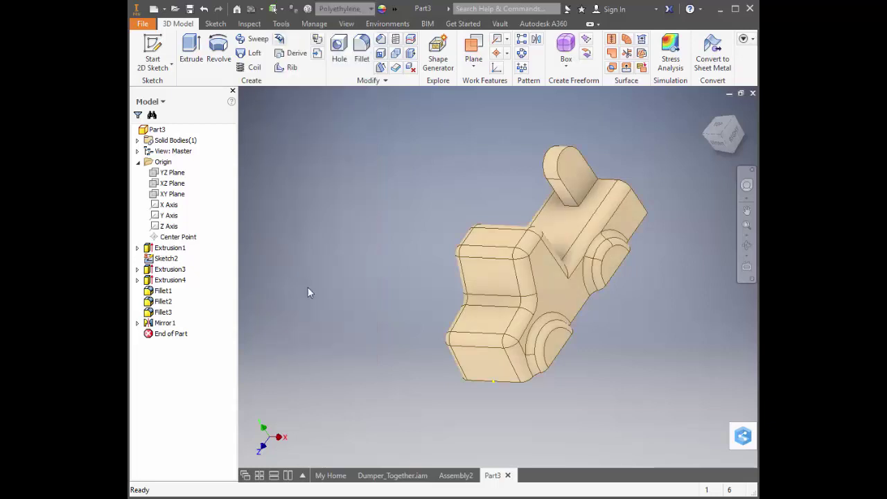
pyautogui.click(382, 9)
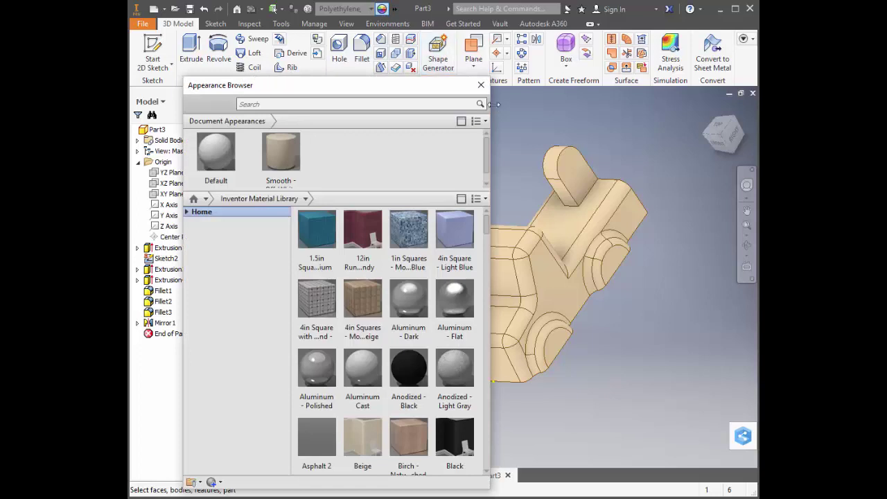
# Step: Add the Red appearance from the Inventor Material Library to the document
pyautogui.click(481, 85)
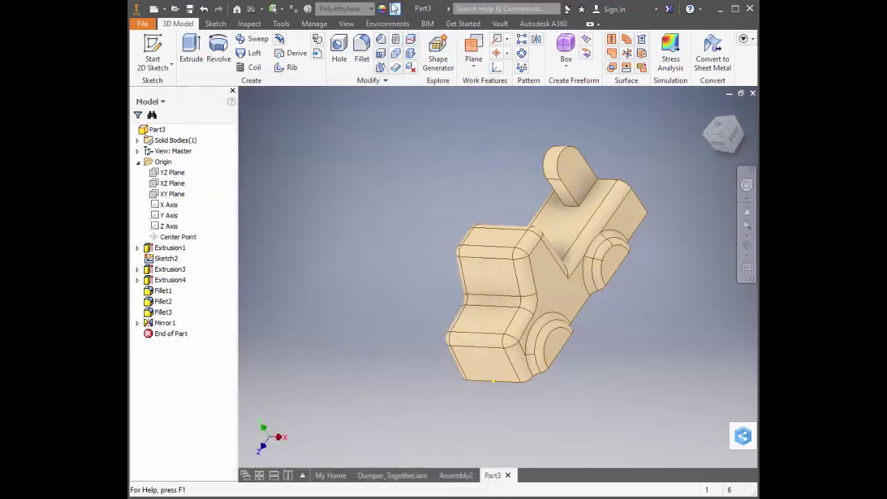
pyautogui.click(370, 8)
pyautogui.click(370, 8)
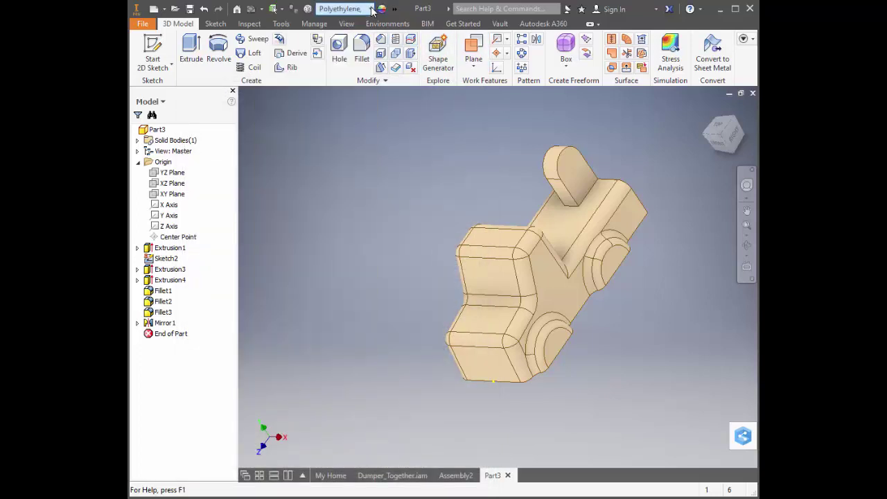
pyautogui.click(383, 9)
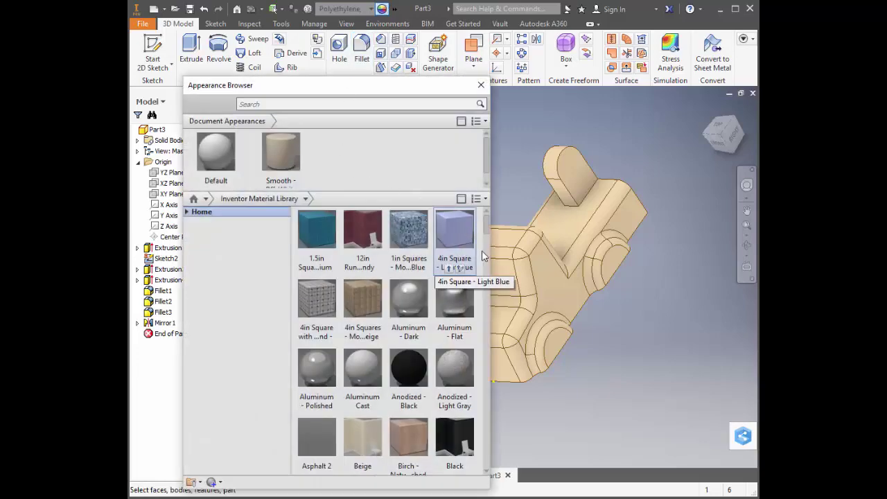
pyautogui.moveTo(485, 240); pyautogui.dragTo(482, 380)
pyautogui.rightClick(482, 380)
pyautogui.click(371, 305)
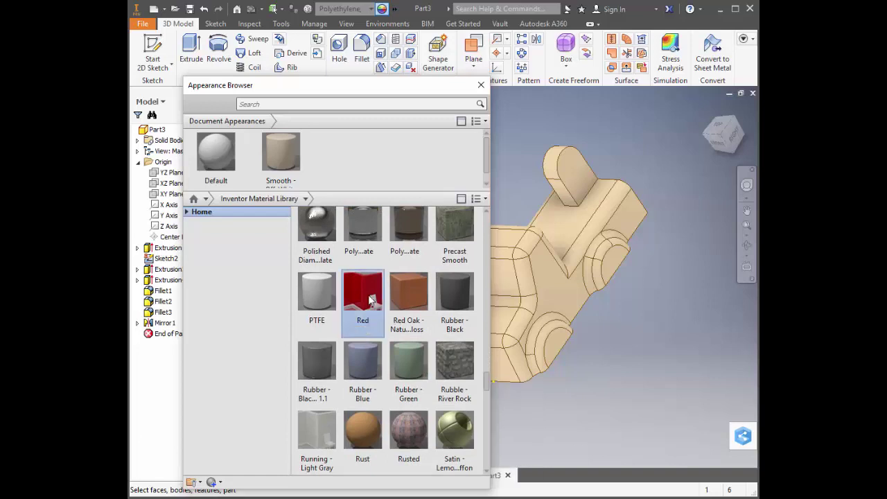
pyautogui.doubleClick(358, 296)
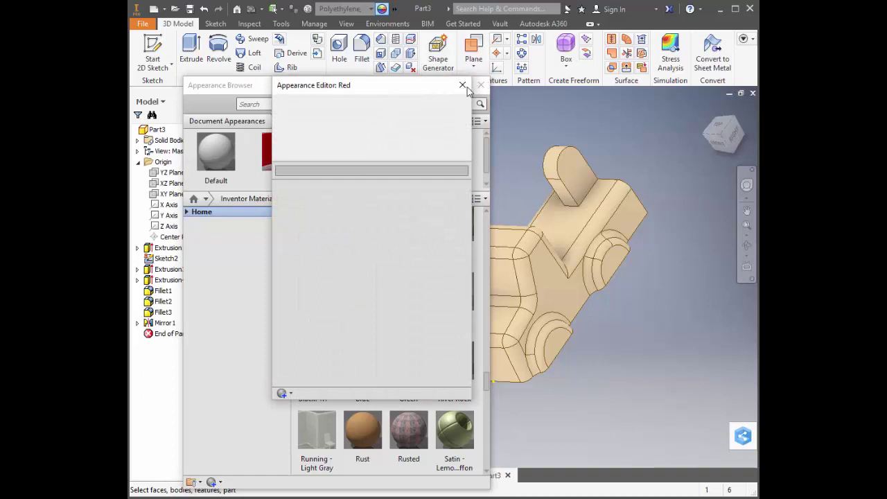
pyautogui.click(463, 86)
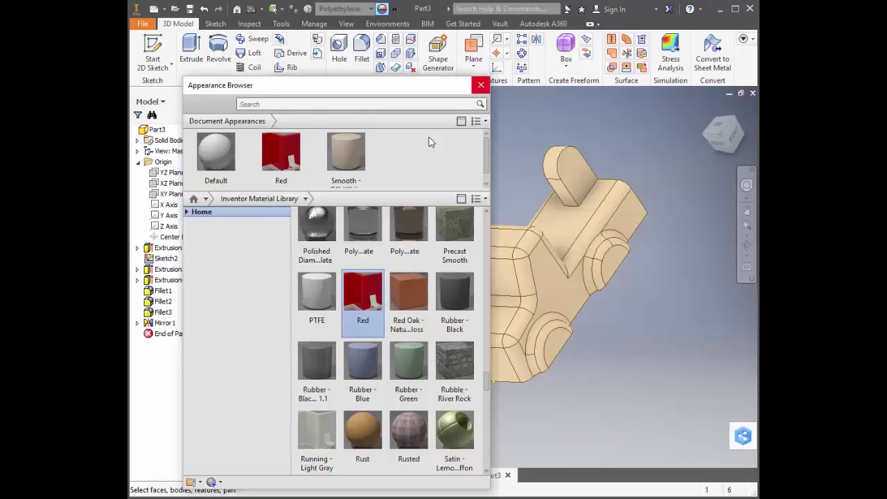
pyautogui.moveTo(289, 155)
pyautogui.mouseDown()
pyautogui.moveTo(625, 244)
pyautogui.moveTo(444, 182)
pyautogui.moveTo(277, 142)
pyautogui.moveTo(284, 147)
pyautogui.mouseUp()
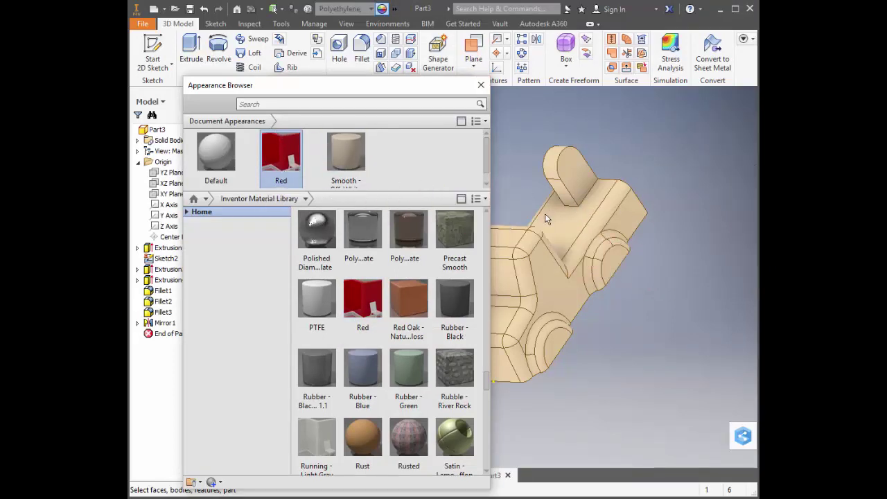
# Step: Apply the Red appearance to the whole Part3 body and close the browser
pyautogui.click(481, 85)
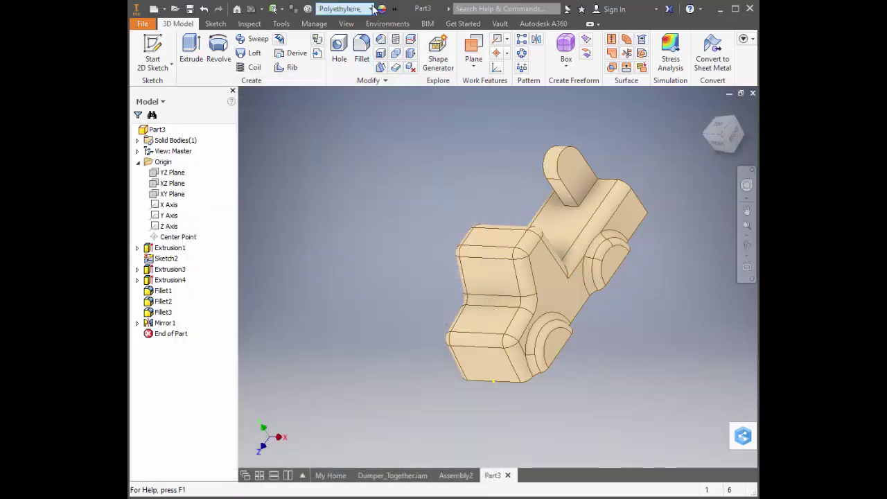
pyautogui.click(346, 8)
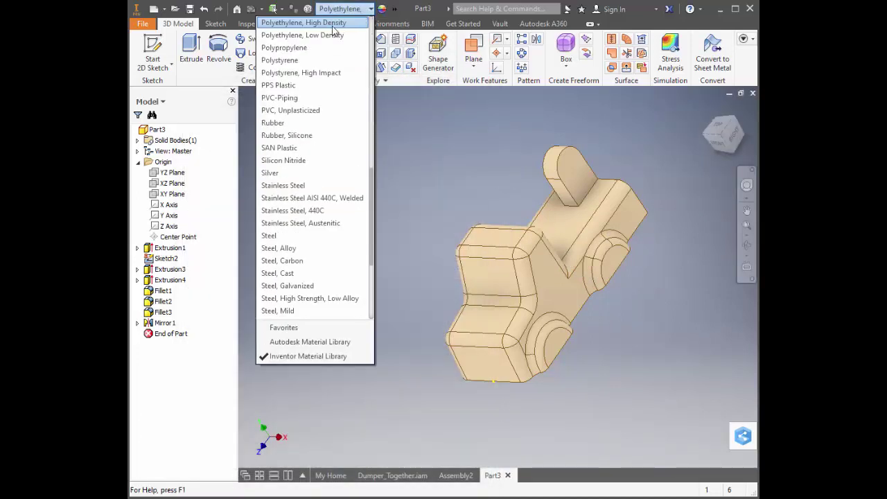
pyautogui.click(333, 31)
pyautogui.click(382, 8)
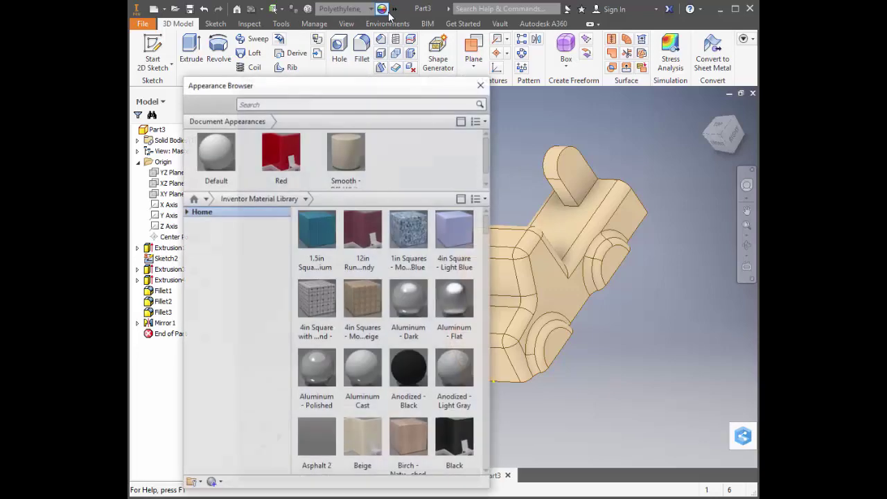
pyautogui.click(281, 154)
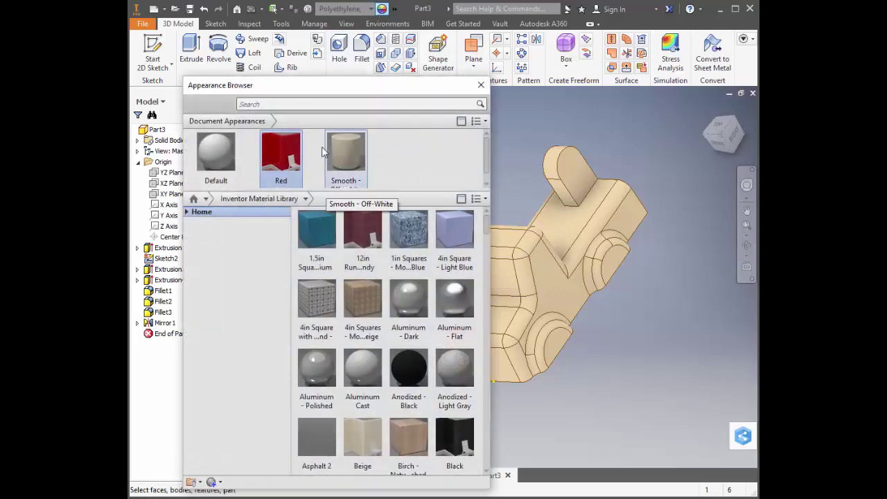
pyautogui.click(152, 131)
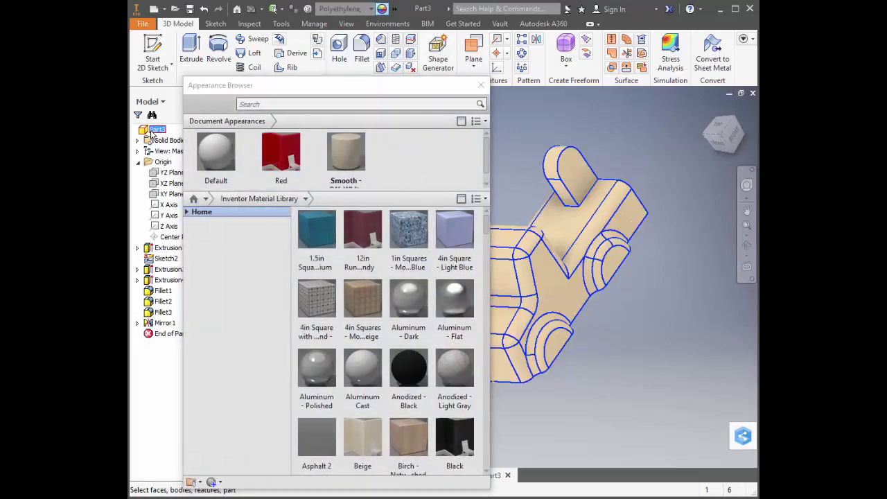
pyautogui.moveTo(278, 148); pyautogui.dragTo(147, 132)
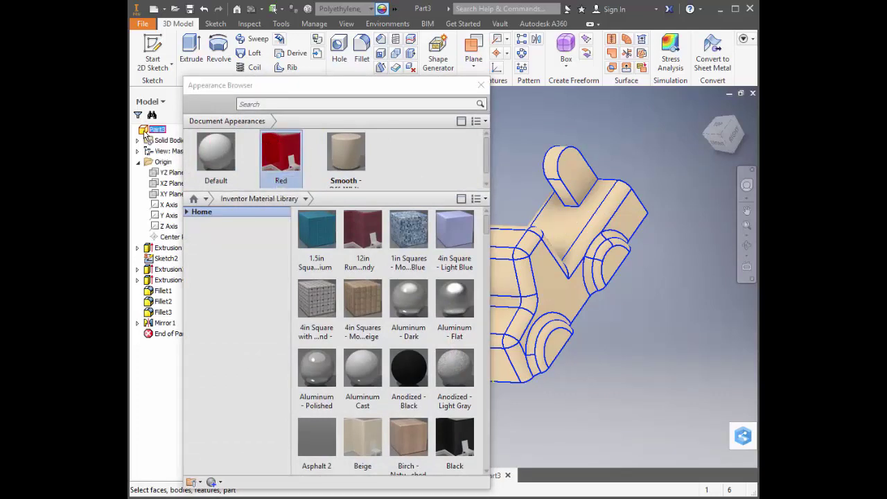
pyautogui.click(510, 155)
pyautogui.click(278, 157)
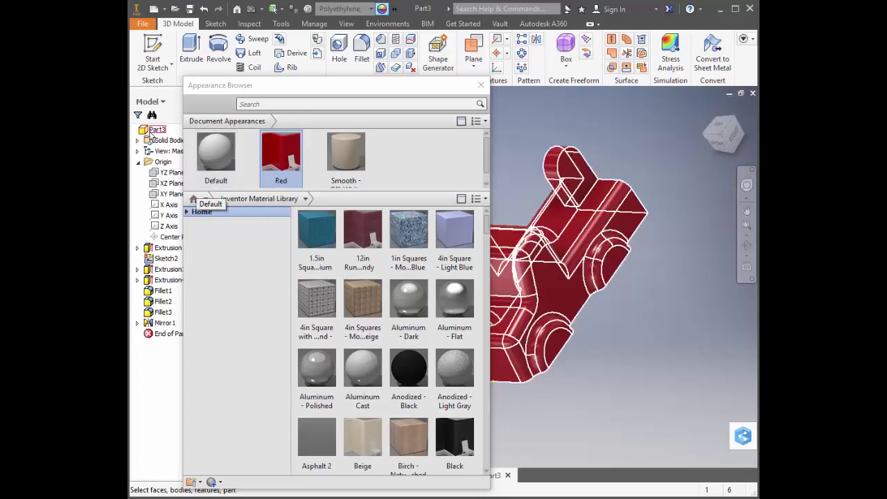
pyautogui.click(523, 168)
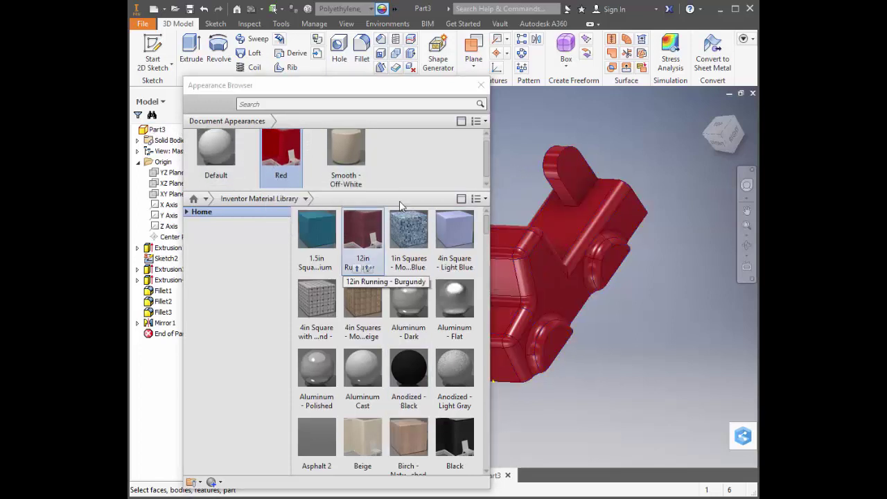
pyautogui.click(482, 85)
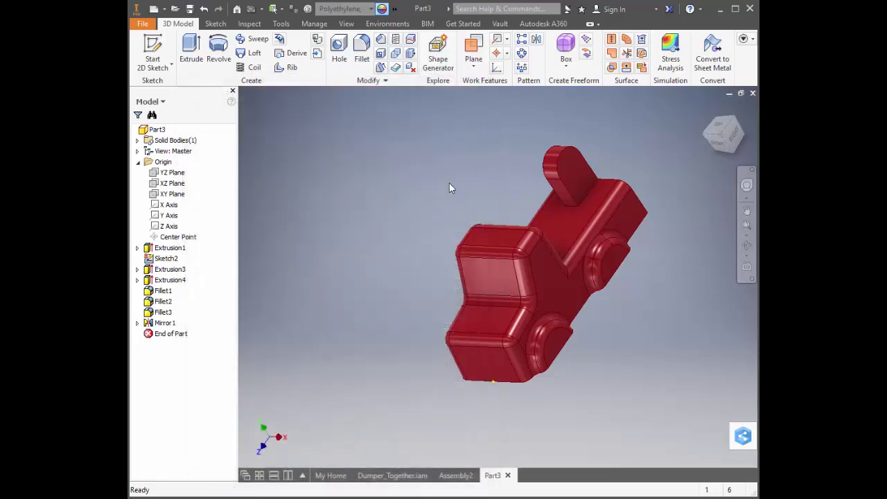
# Step: Shell the truck body with its bottom face removed to leave the underside open
pyautogui.keyDown('shift'); pyautogui.moveTo(370, 218); pyautogui.dragTo(408, 152, button='middle'); pyautogui.keyUp('shift')
pyautogui.keyDown('shift'); pyautogui.moveTo(403, 215); pyautogui.dragTo(380, 174, button='middle'); pyautogui.keyUp('shift')
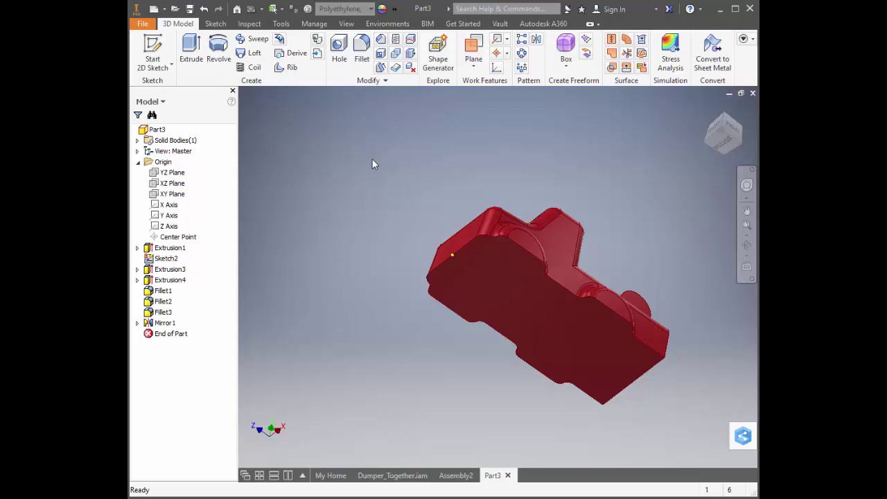
pyautogui.click(381, 56)
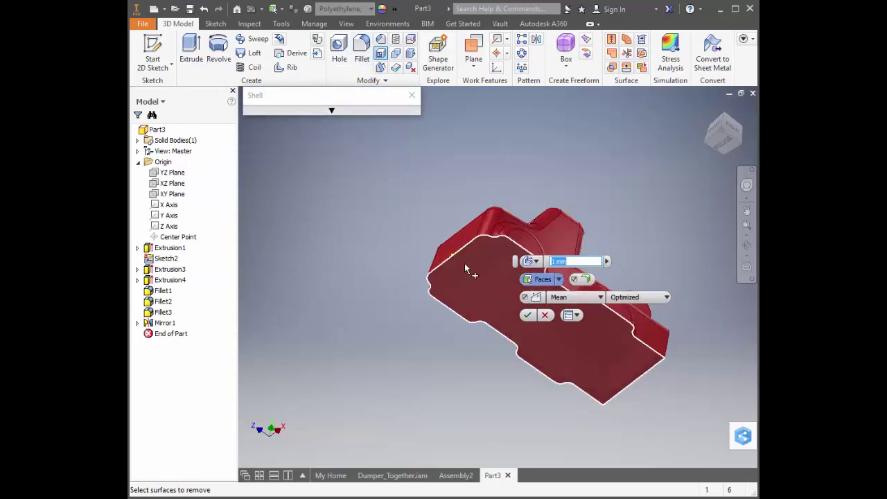
pyautogui.click(465, 267)
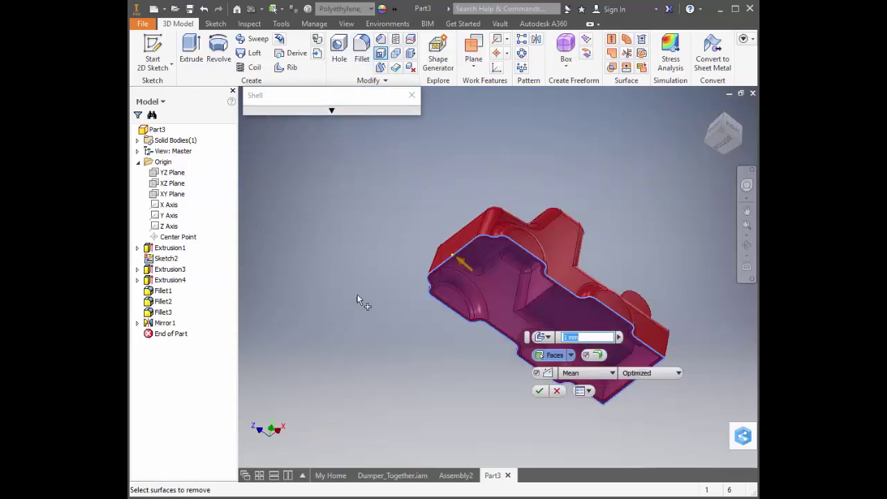
pyautogui.click(540, 391)
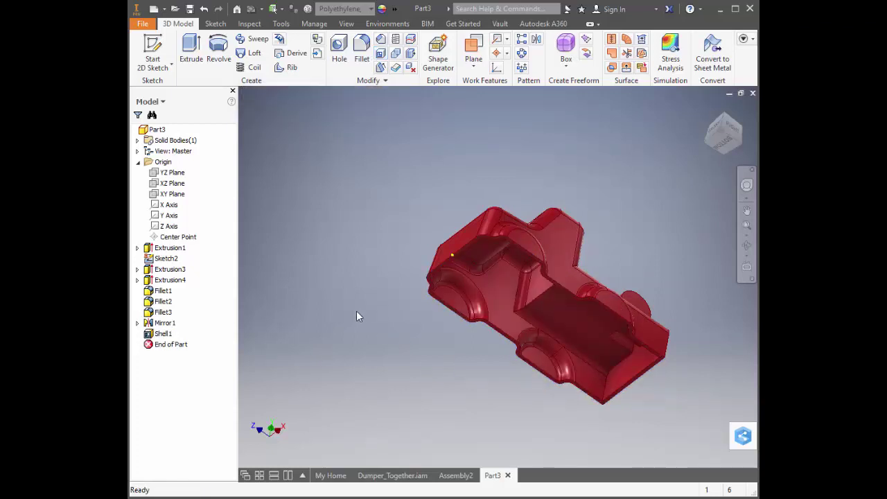
pyautogui.keyDown('shift'); pyautogui.moveTo(357, 316); pyautogui.dragTo(320, 145, button='middle'); pyautogui.keyUp('shift')
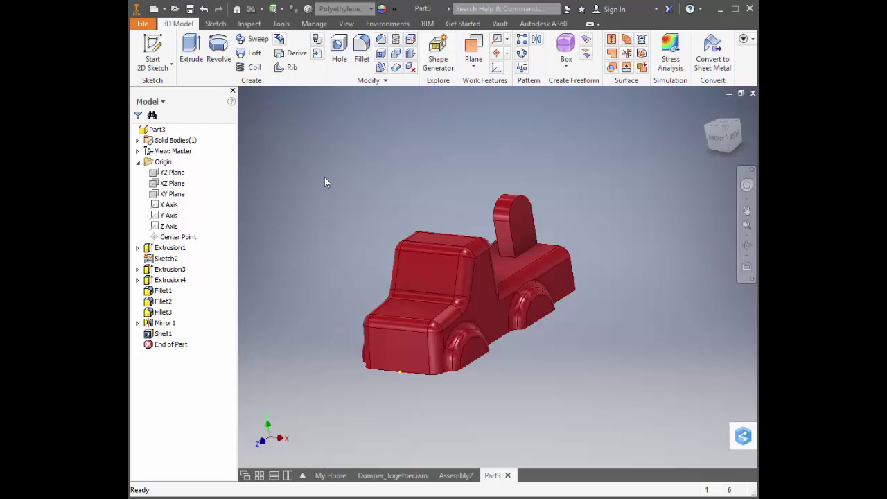
# Step: Open the File menu to start saving the part
pyautogui.click(143, 24)
# Step: Navigate the Save As dialog to Documents\3D_modelling\Inventor\Inventor2017\DumperTruck_V1
pyautogui.click(166, 147)
pyautogui.click(534, 171)
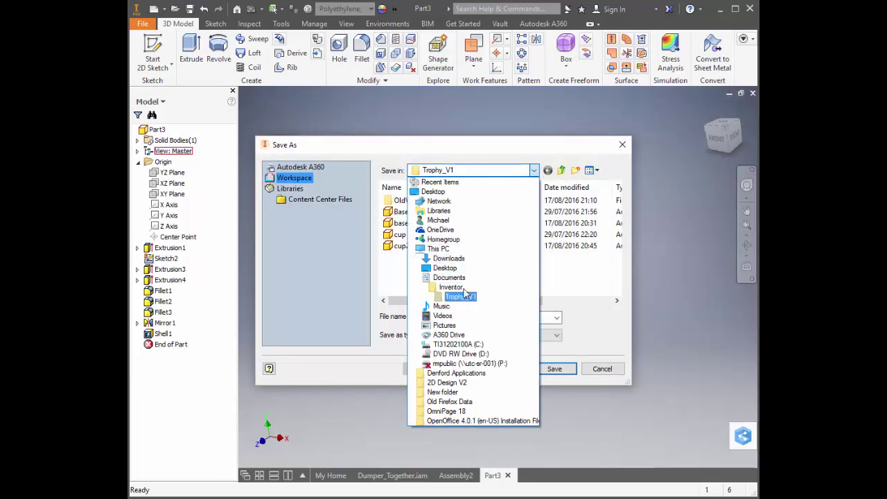
pyautogui.click(450, 278)
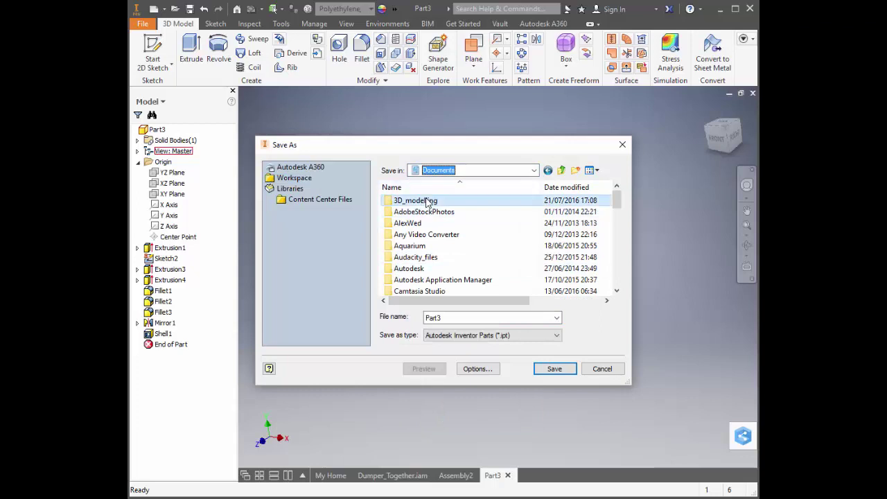
pyautogui.doubleClick(427, 201)
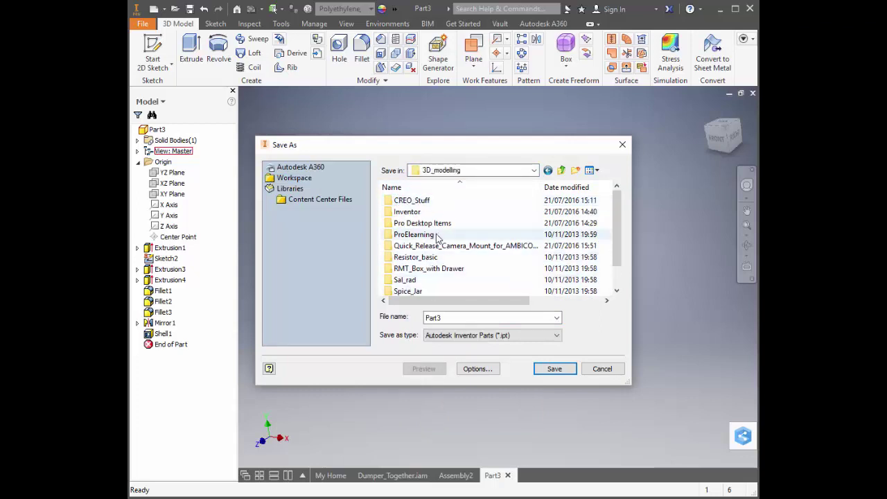
pyautogui.doubleClick(415, 211)
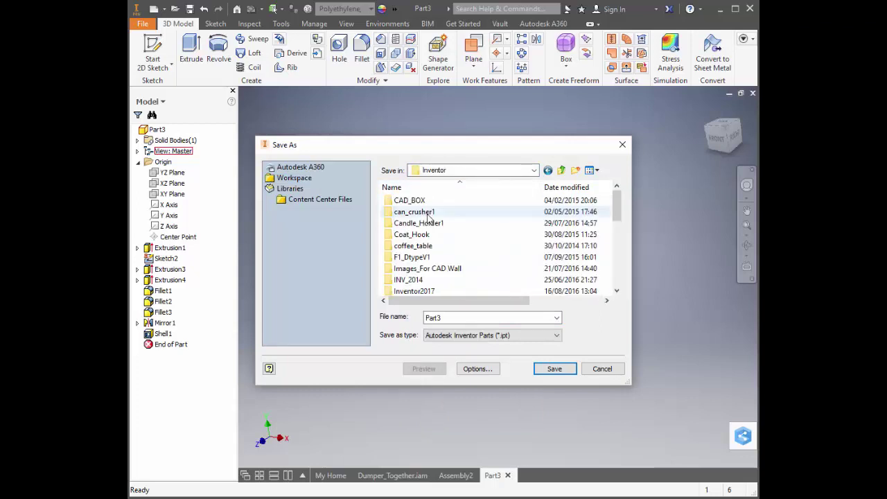
pyautogui.doubleClick(435, 290)
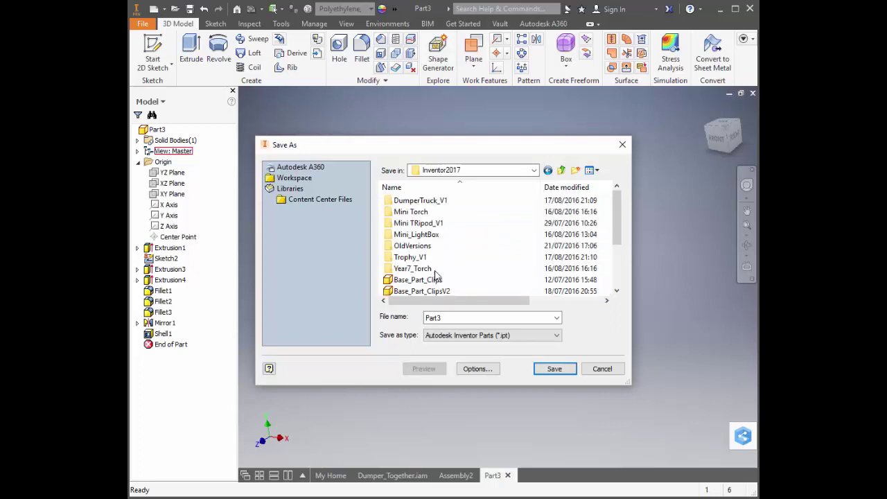
pyautogui.doubleClick(420, 202)
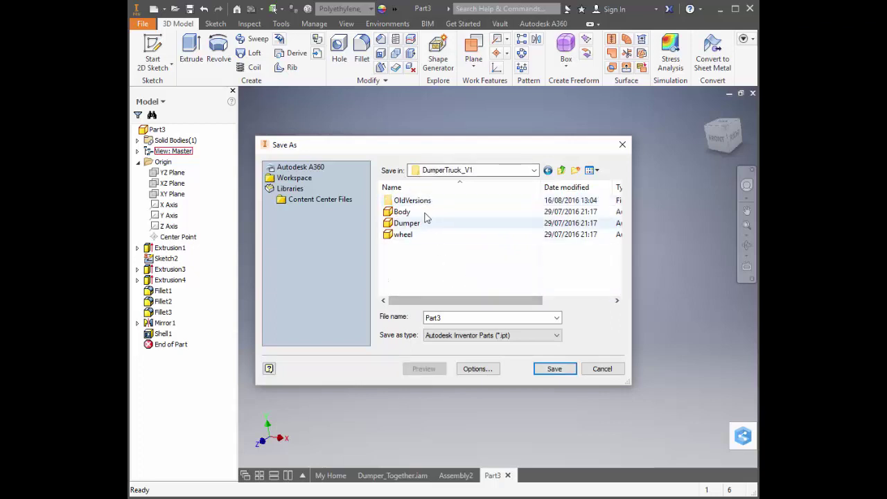
# Step: Name the part Bodyv2 and save it, confirming the save outside the active project
pyautogui.click(423, 212)
pyautogui.click(471, 316)
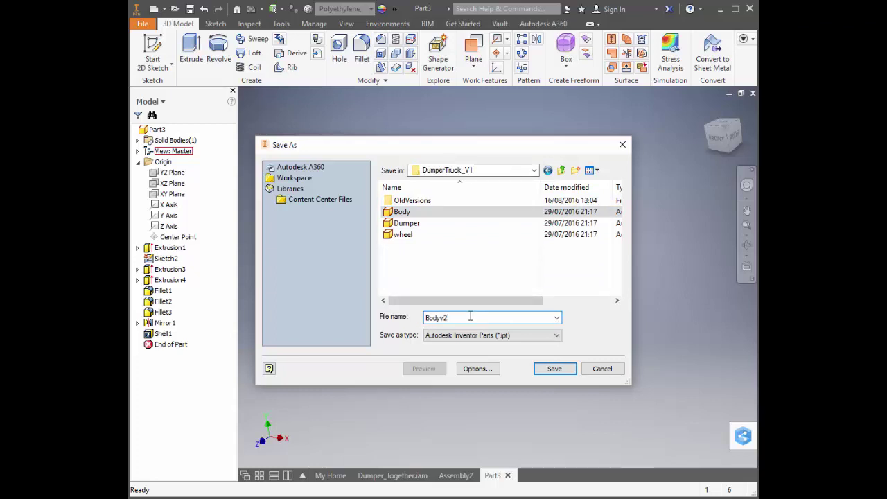
pyautogui.click(558, 369)
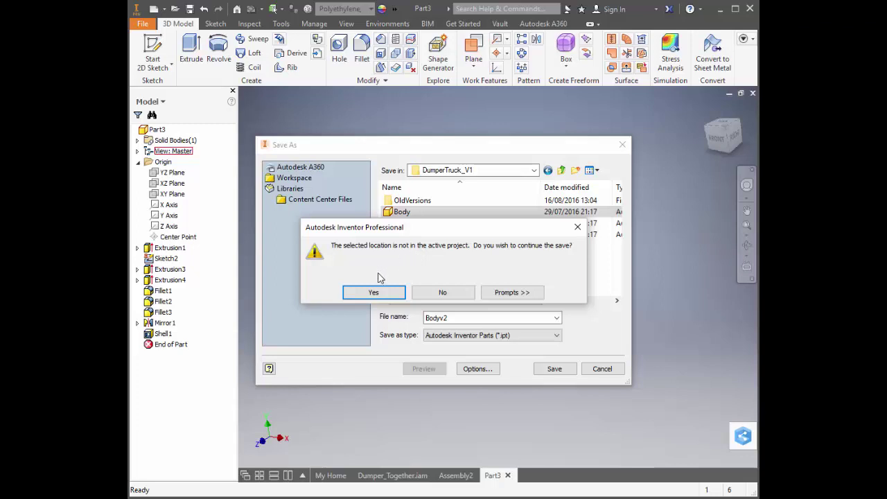
pyautogui.click(374, 293)
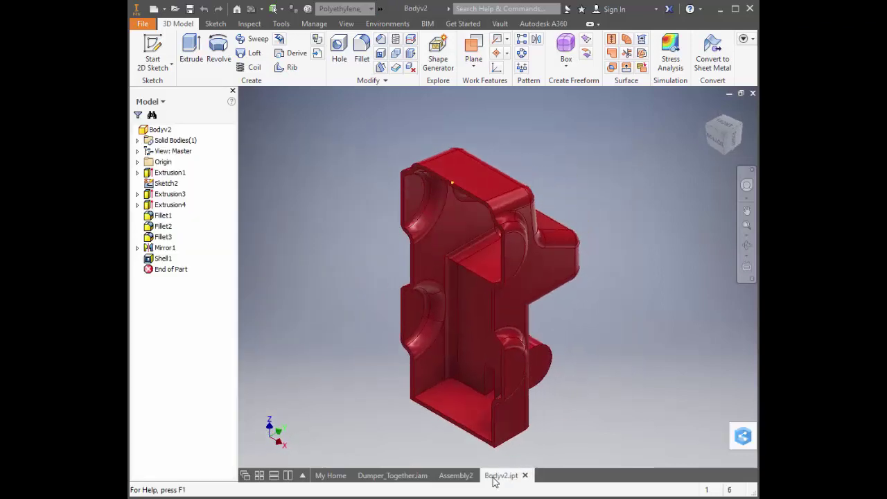
pyautogui.moveTo(650, 498)
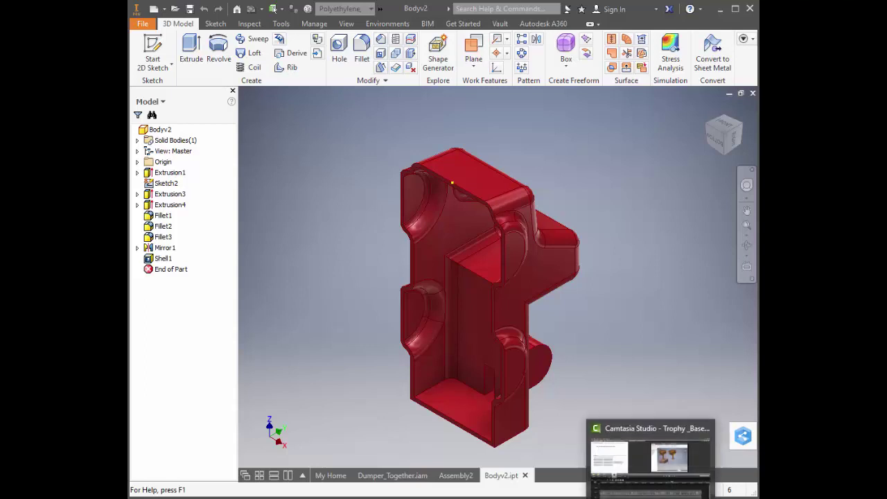